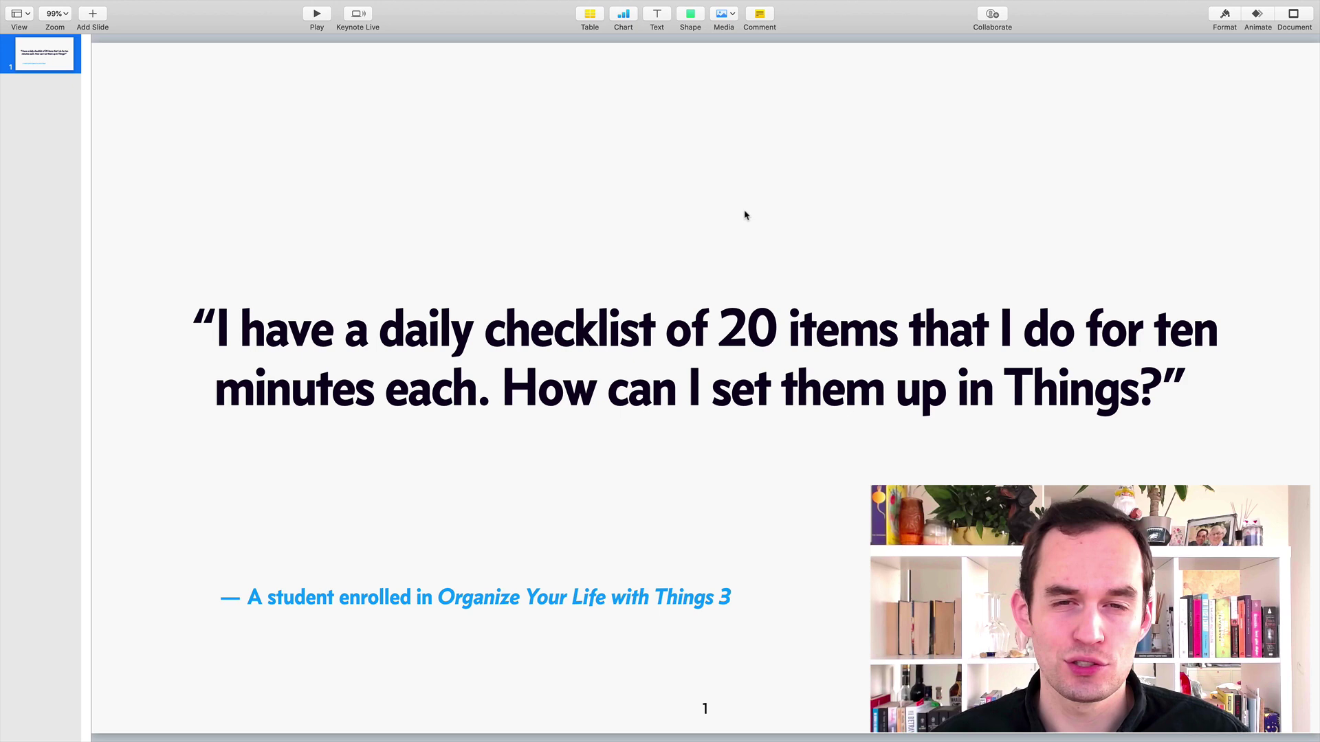
From the Keynote checklist slide, bring up the macOS app switcher with Cmd+Tab.
key("super+Tab")
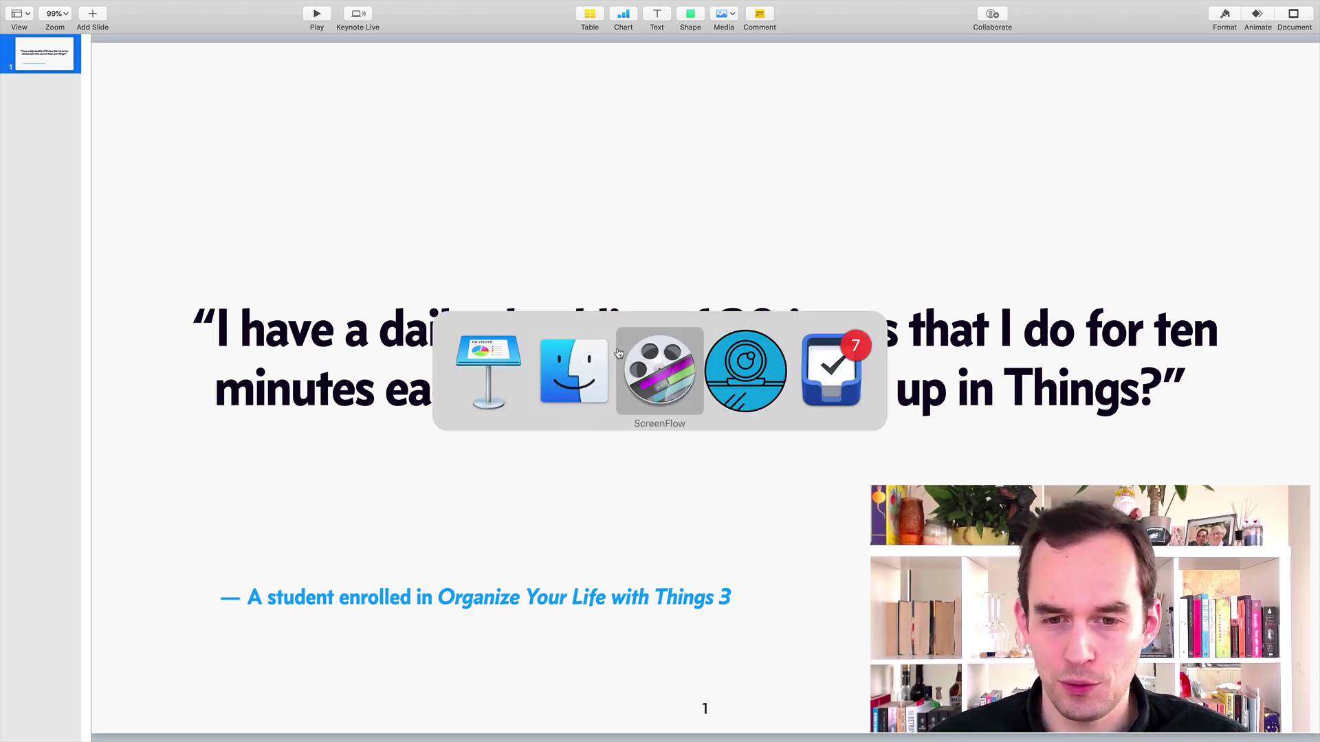
Switch to Things' Today list and select, then deselect, the Do Pimsleur Turkish lesson to-do.
left_click(828, 379)
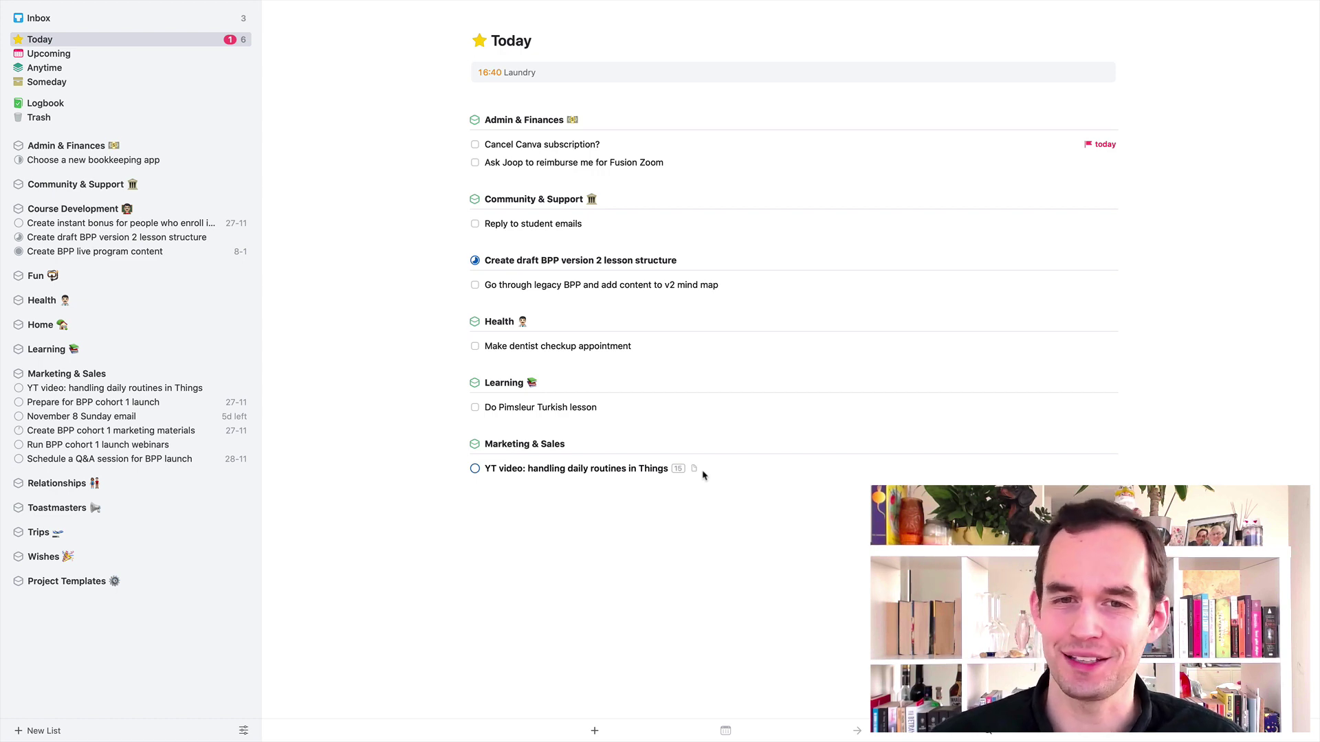
left_click(525, 412)
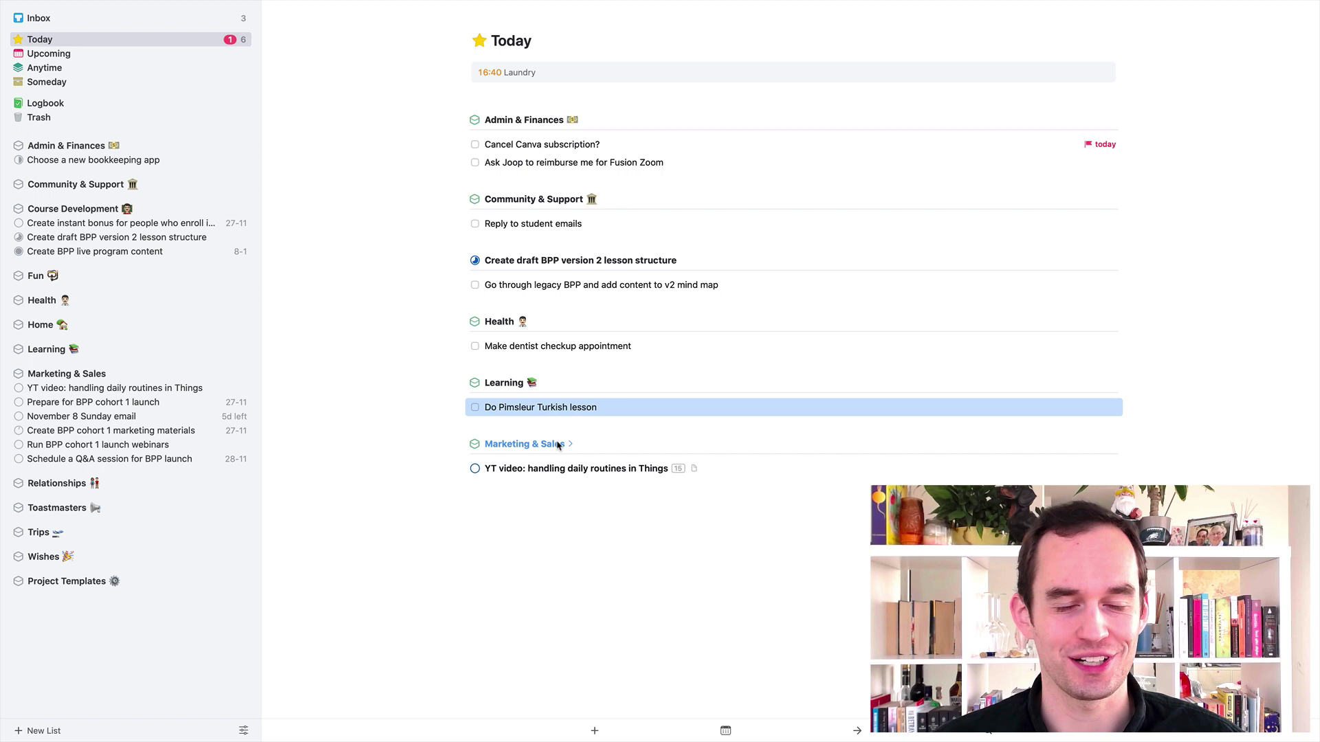
left_click(631, 505)
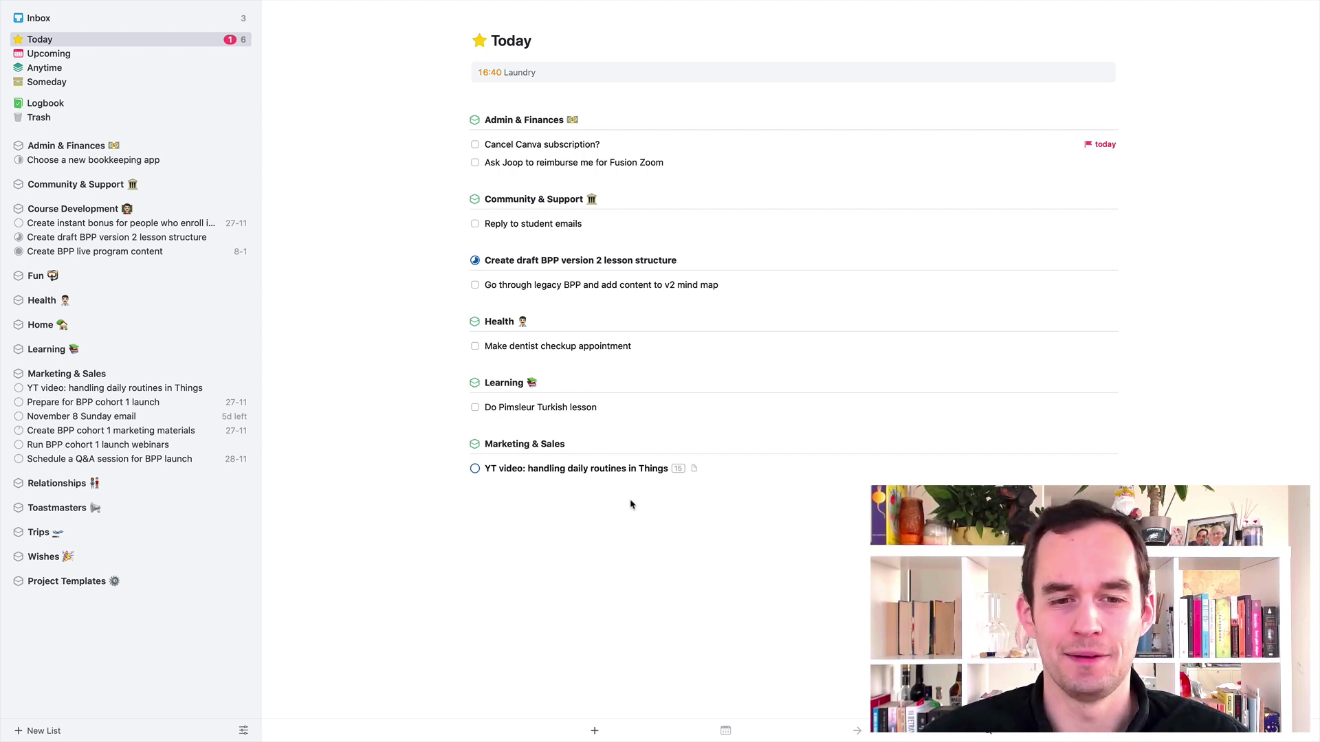
Add to-dos 'Clean up the kitchen', 'Play with the cat' and 'Meditate for 10 minutes' to Today.
key("super+n")
type("Clean ")
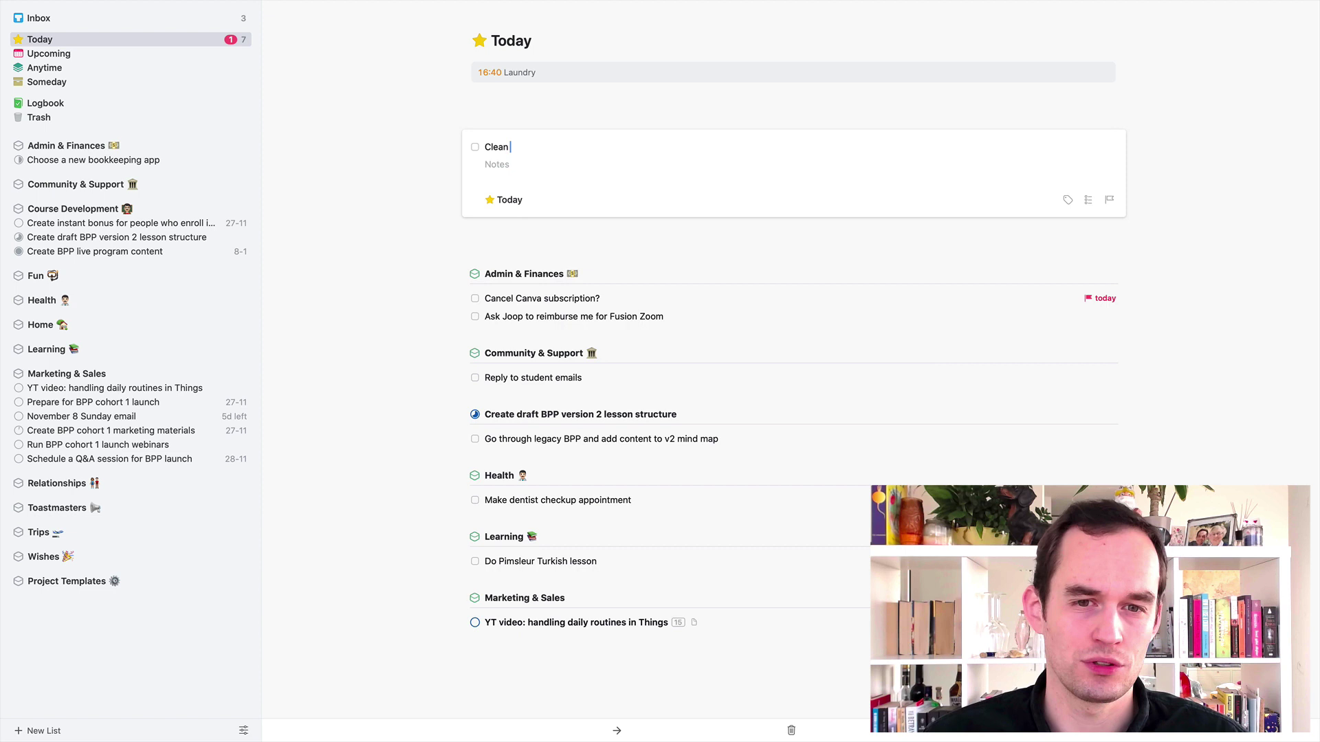
type("up the kitchen")
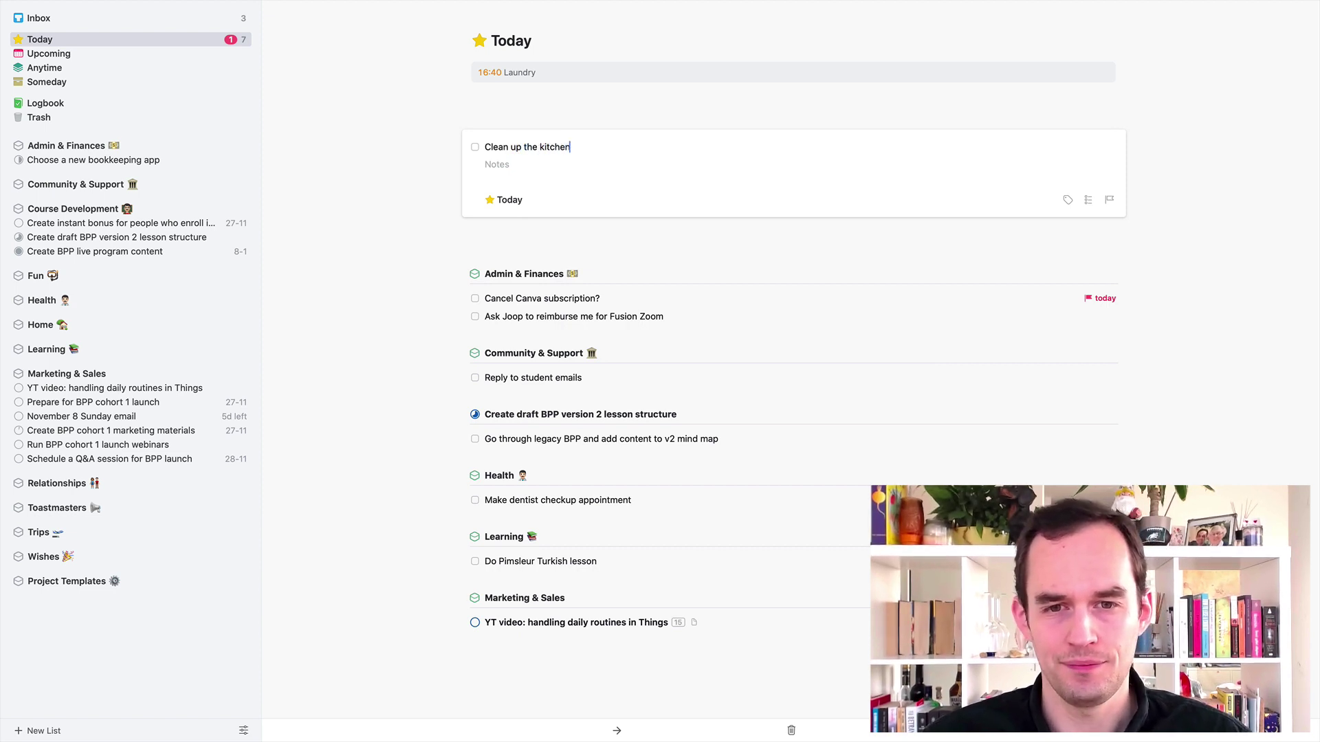
key("Return")
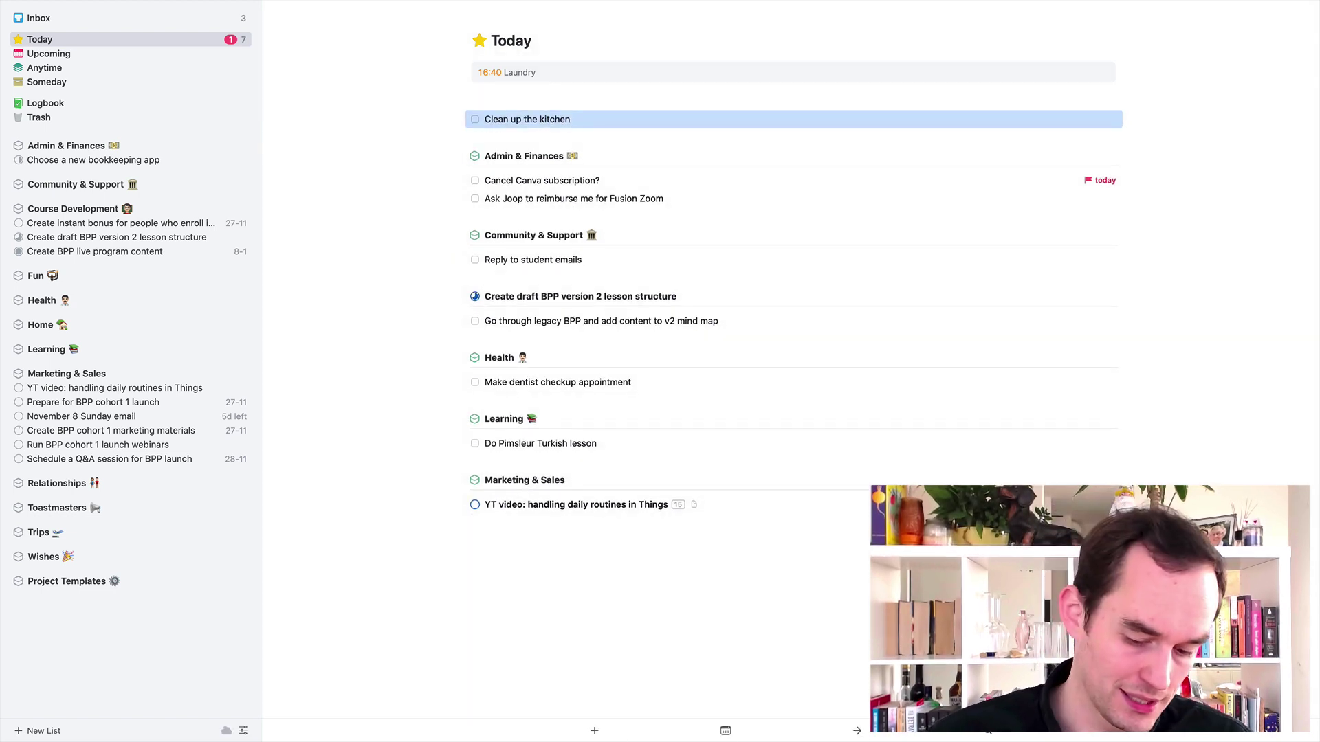
key("super+n")
type("Play with the cat")
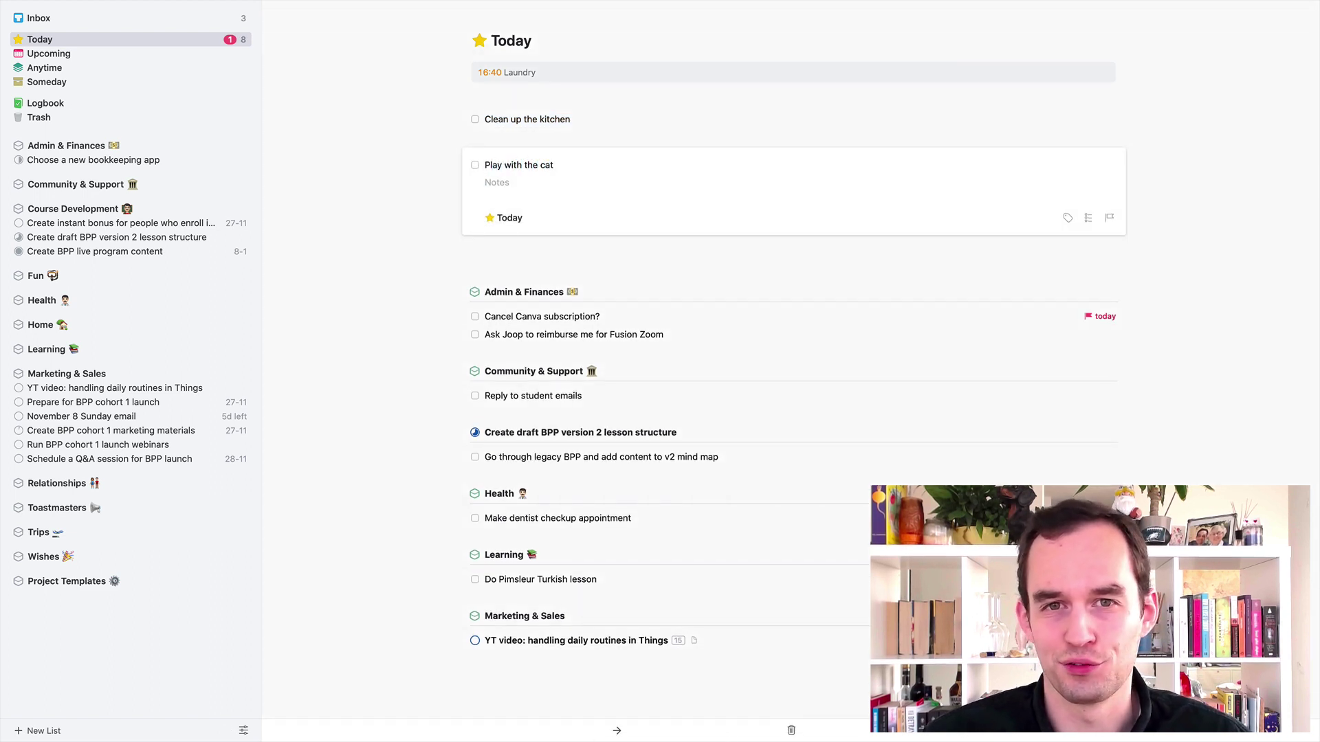
key("Return")
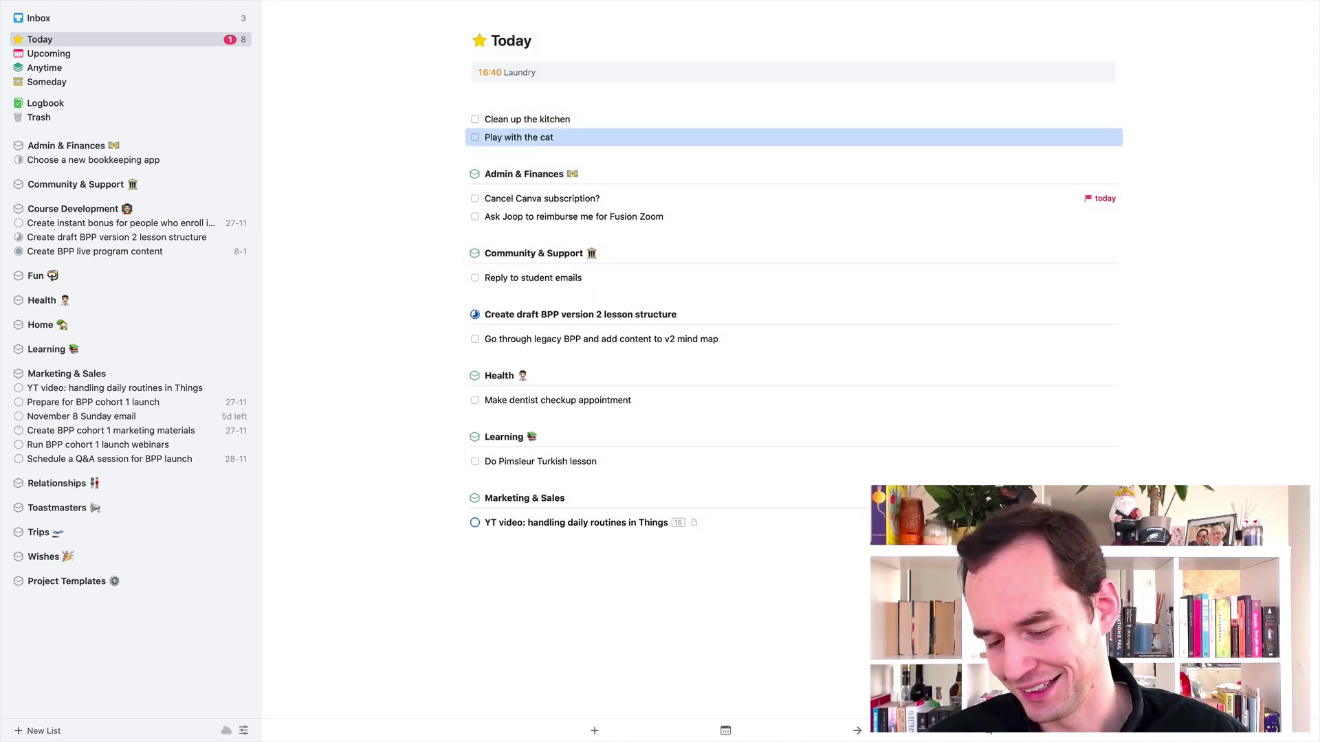
key("super+n")
type("Med")
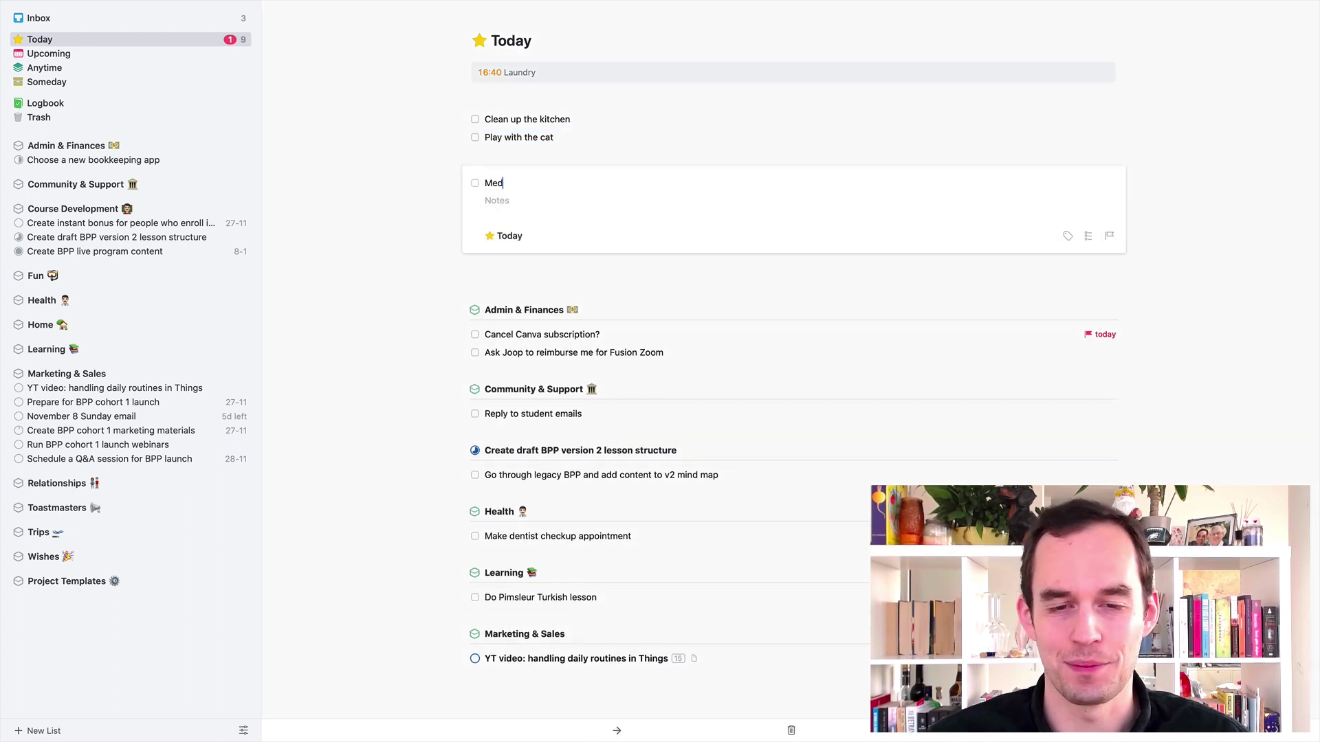
type("itate for 10 ")
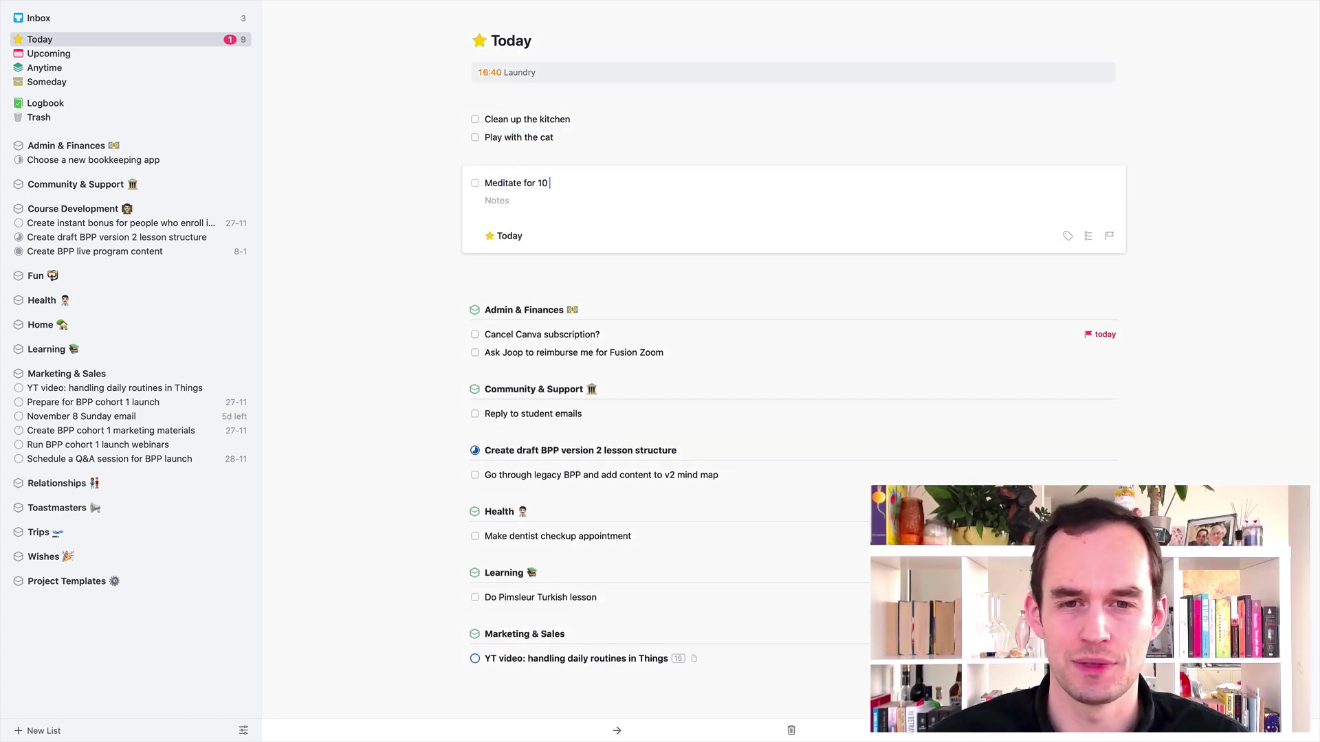
type("minutes")
key("Return")
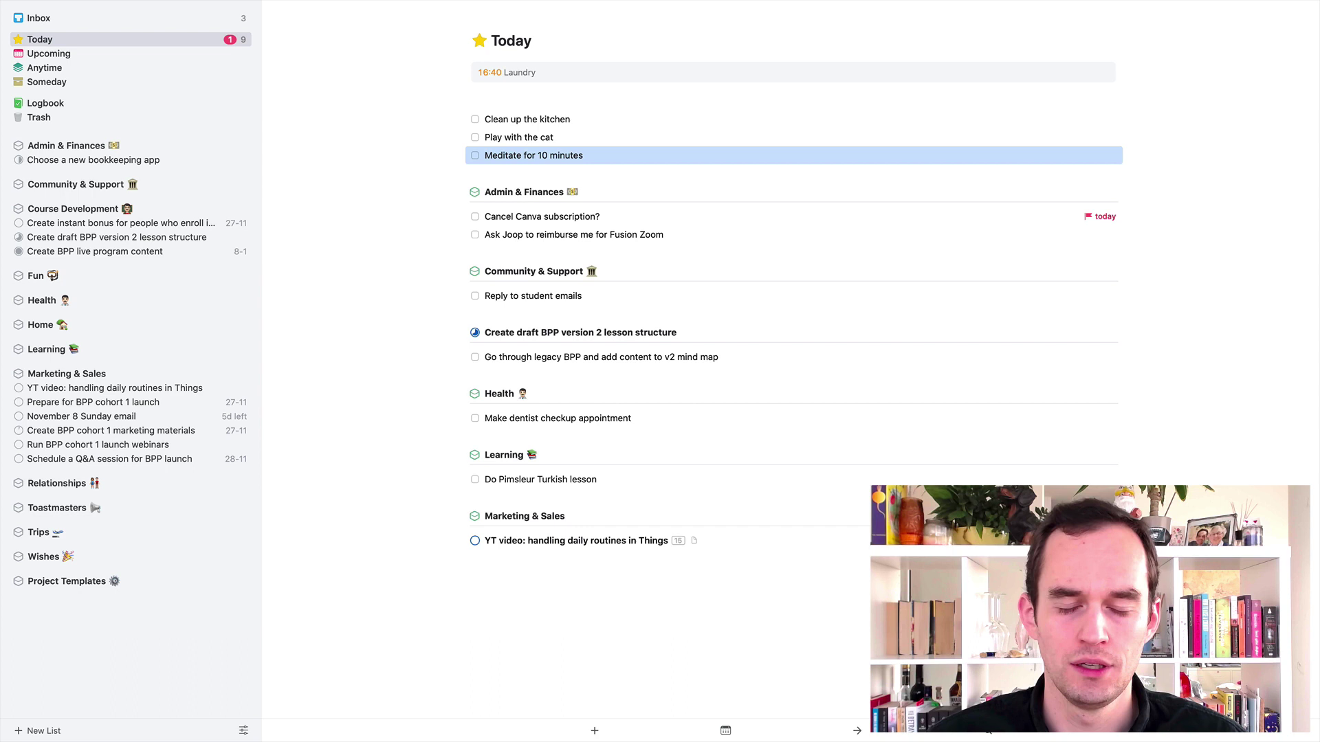
Add to-dos 'Journal for 10 minutes', 'Take out the trash' and 'Reach out to a friend' to Today.
key("super+n")
type("Jou")
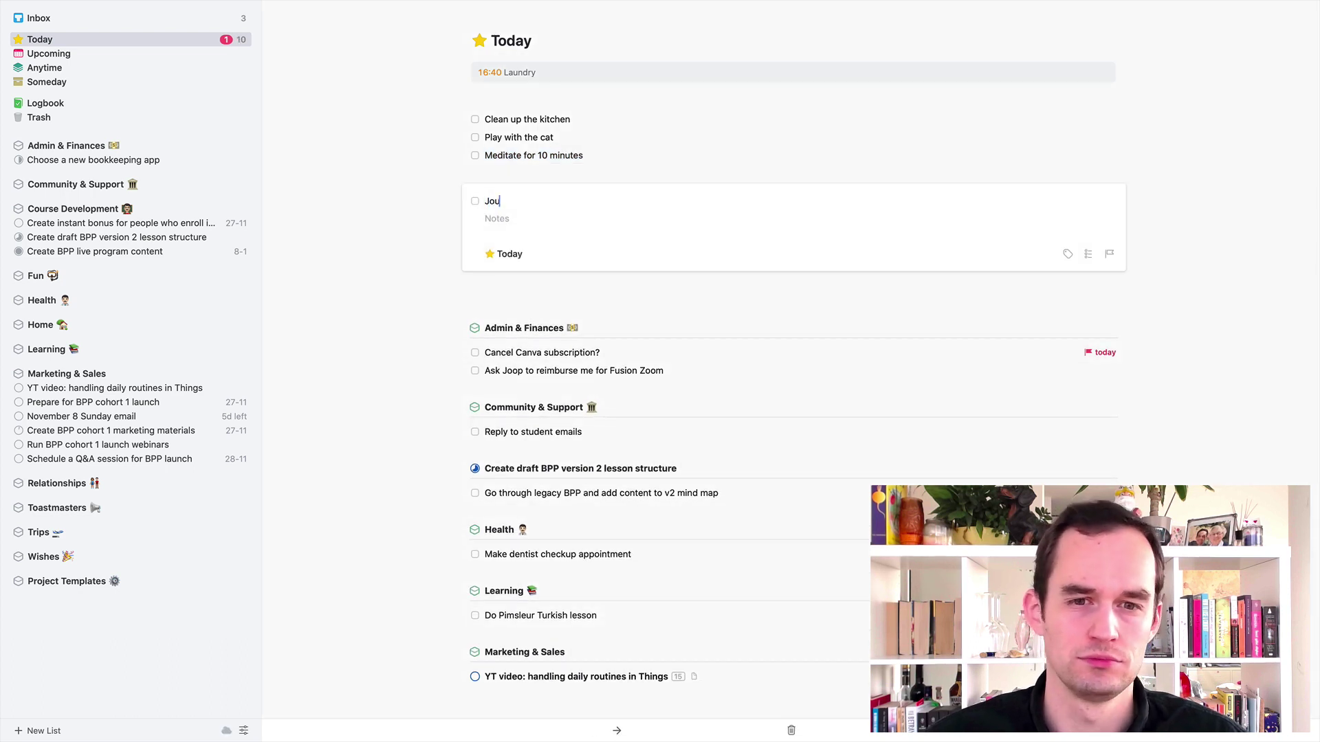
type("rna")
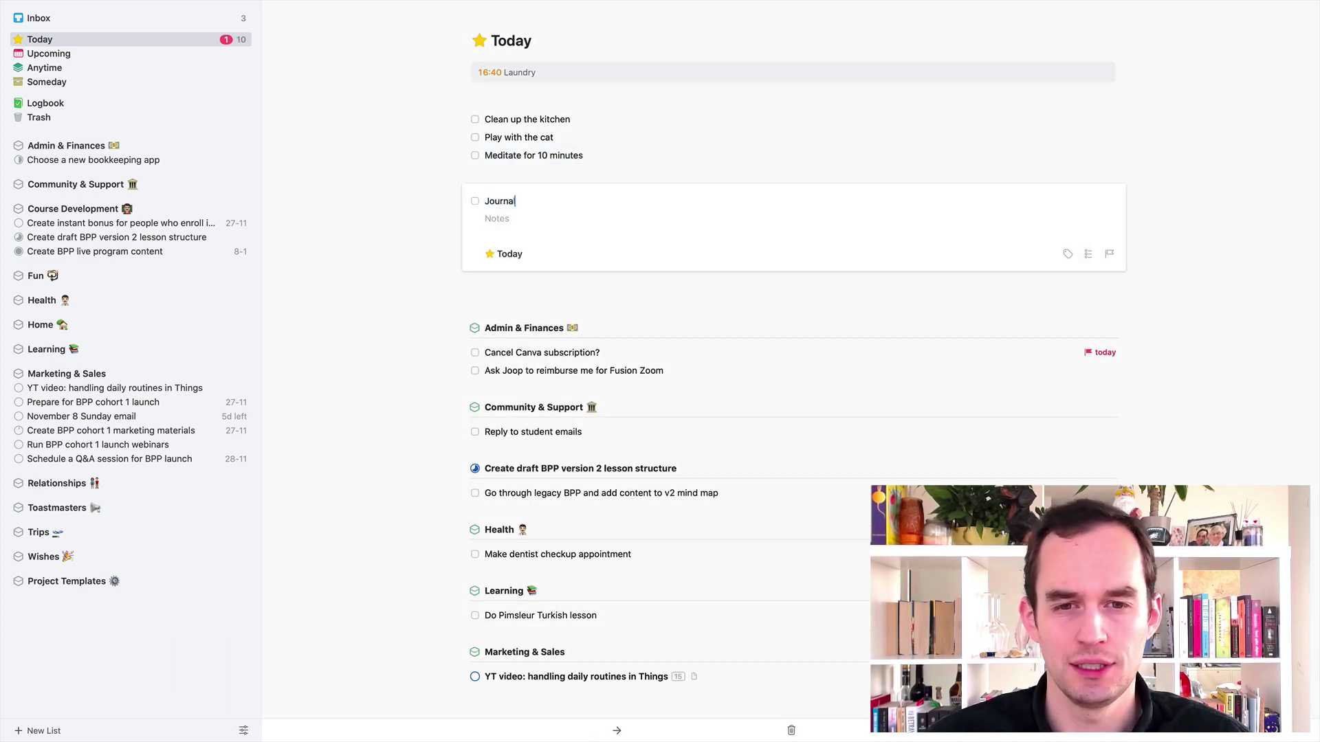
type("l for 10 minutes")
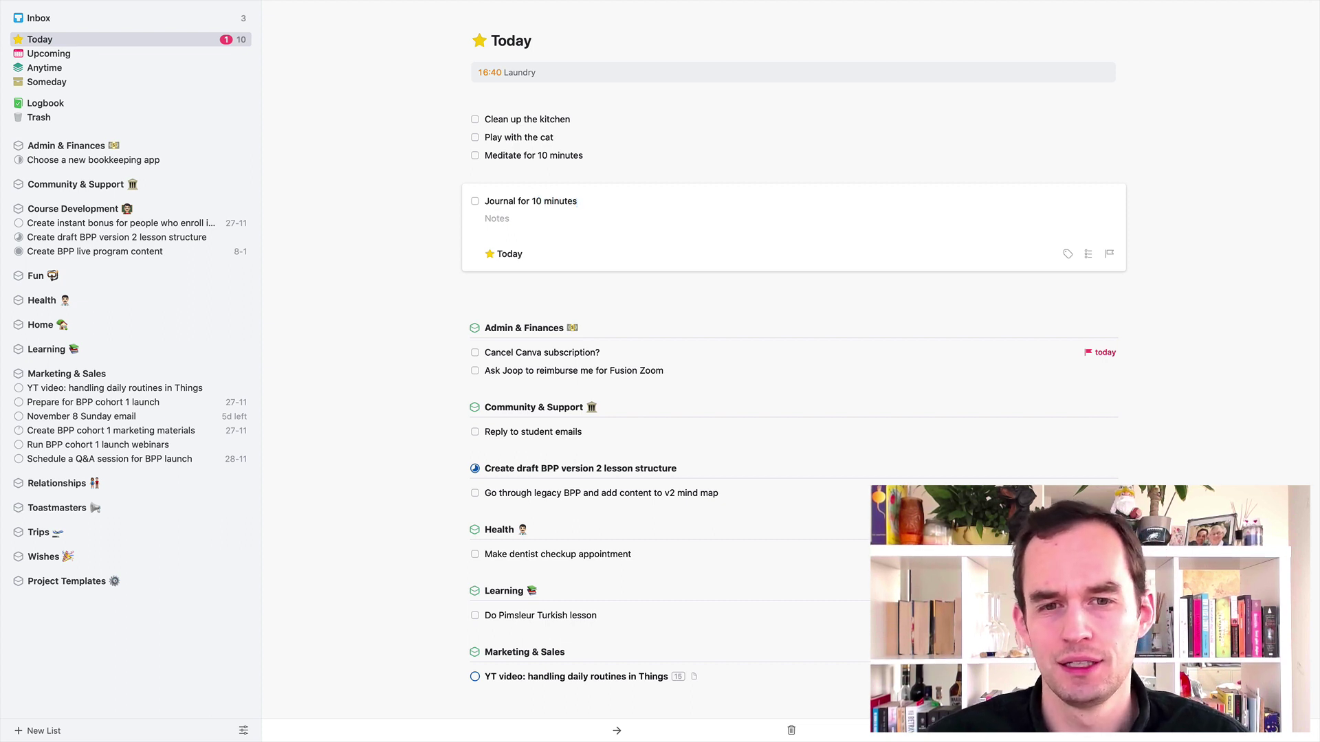
key("Return")
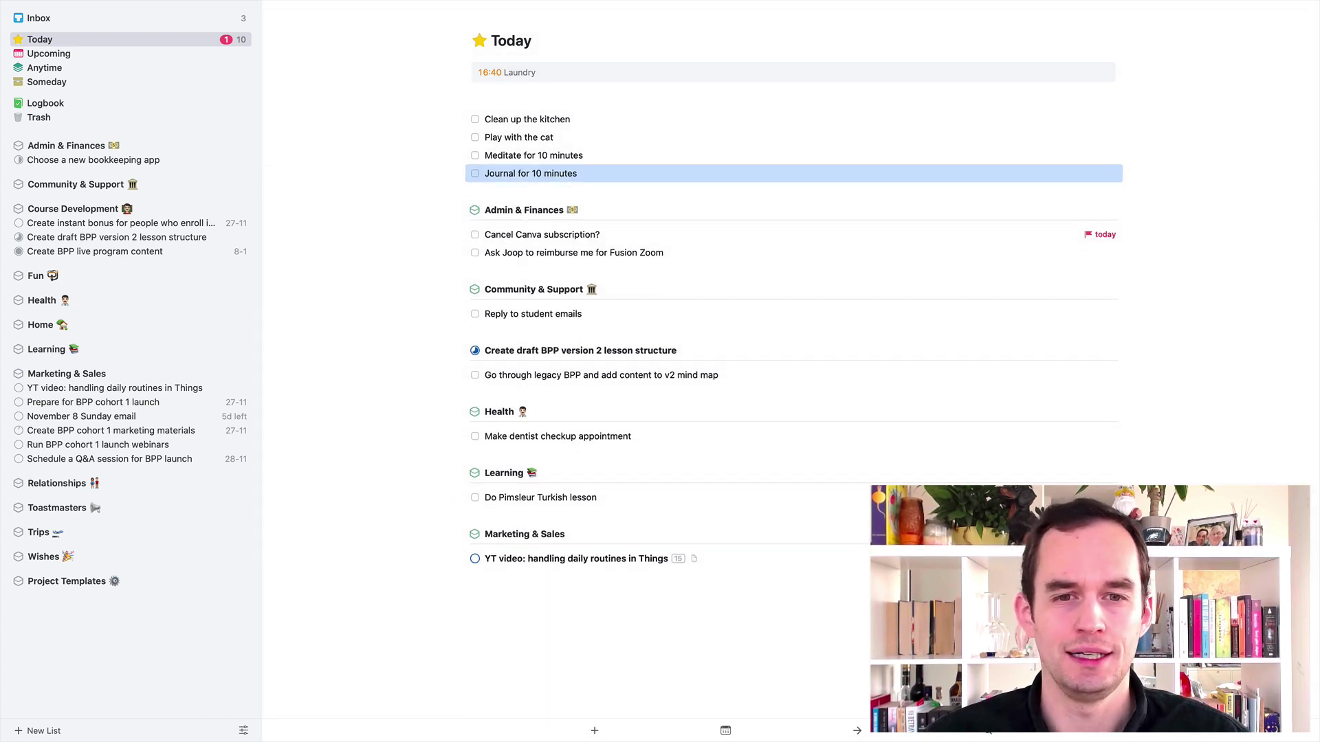
key("space")
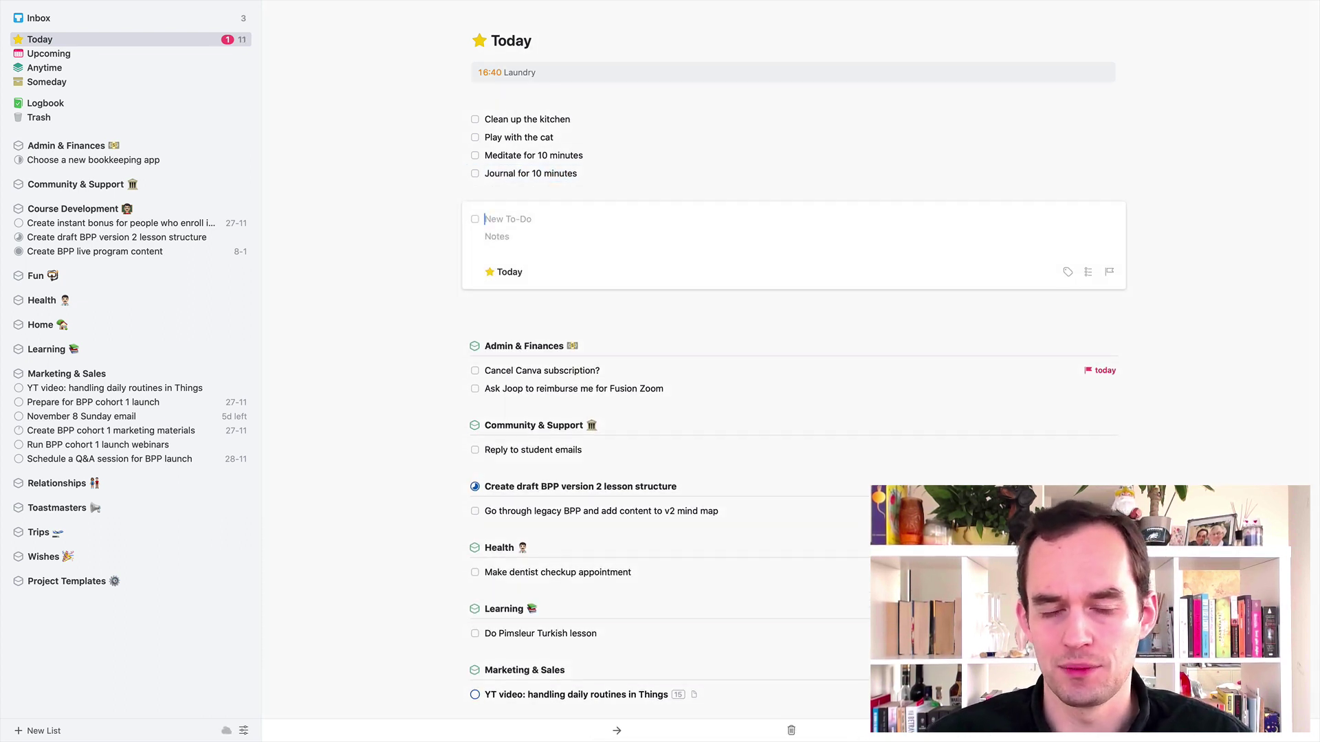
type("Take out ")
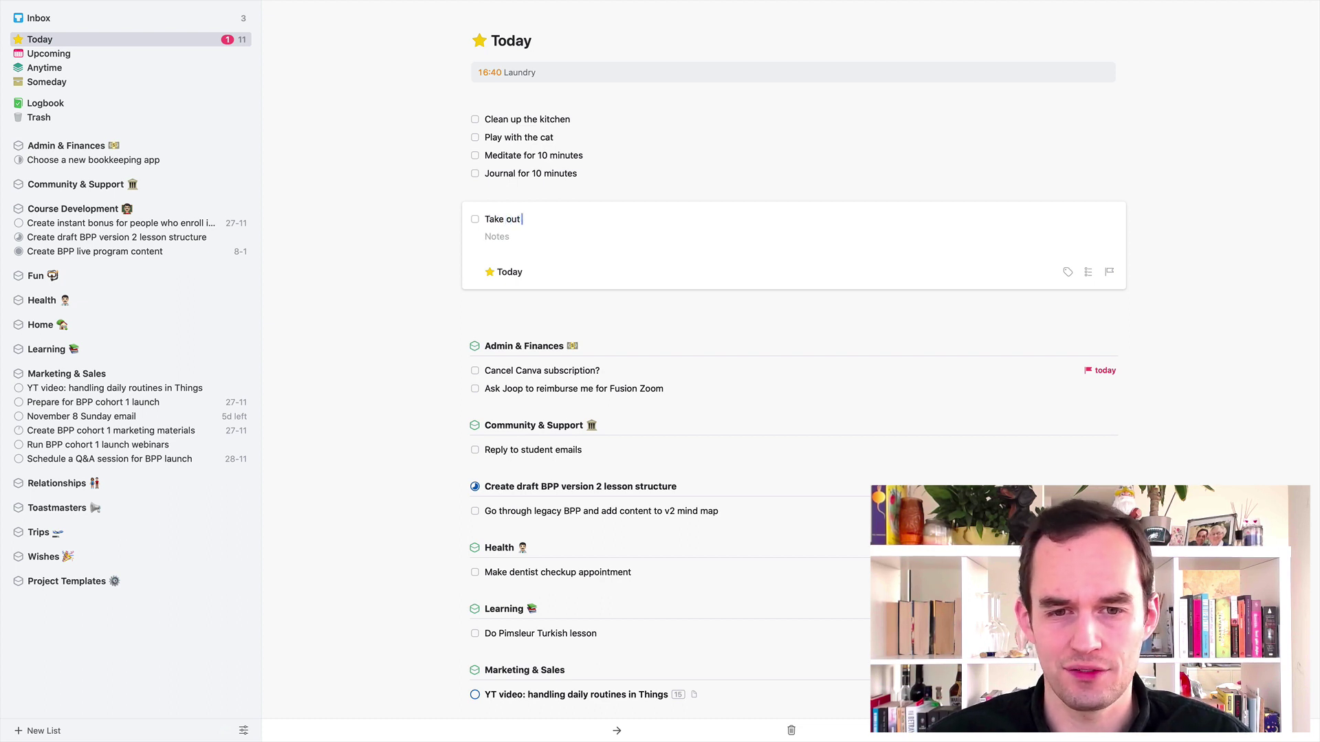
type("the trash")
key("Return")
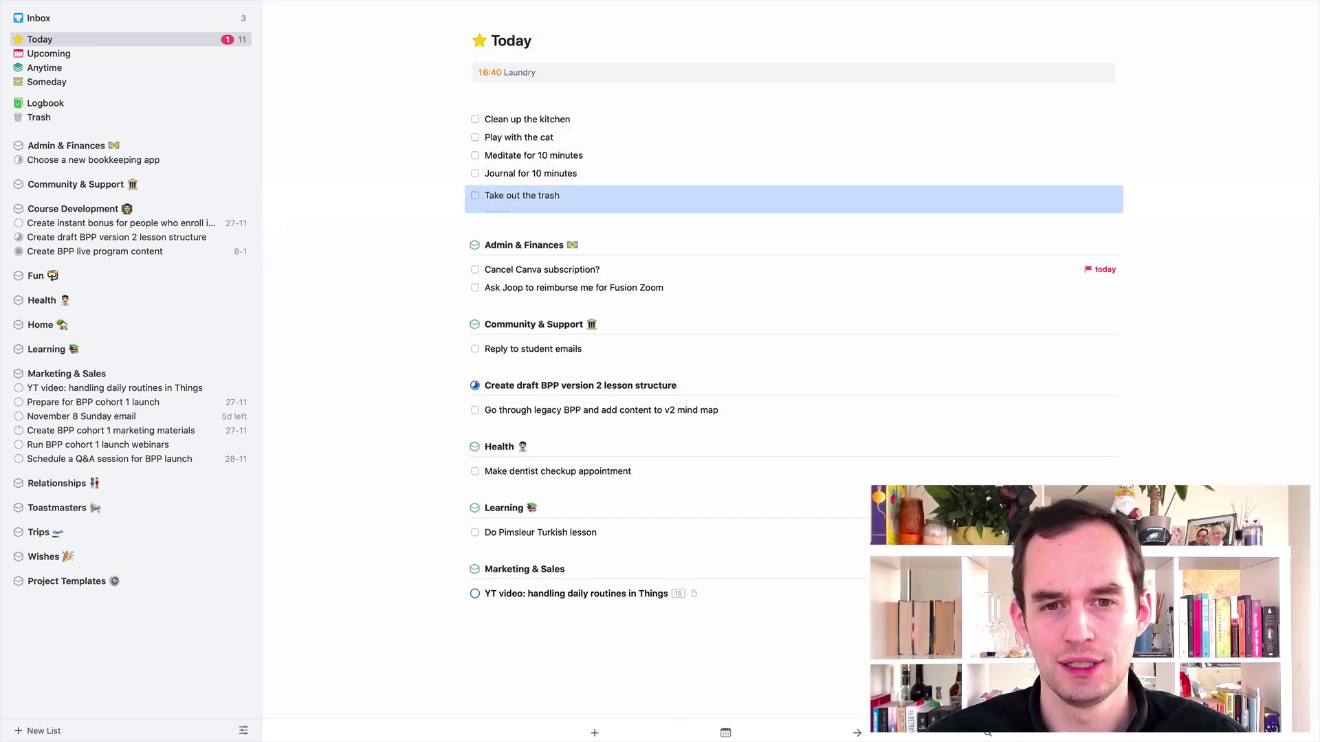
key("space")
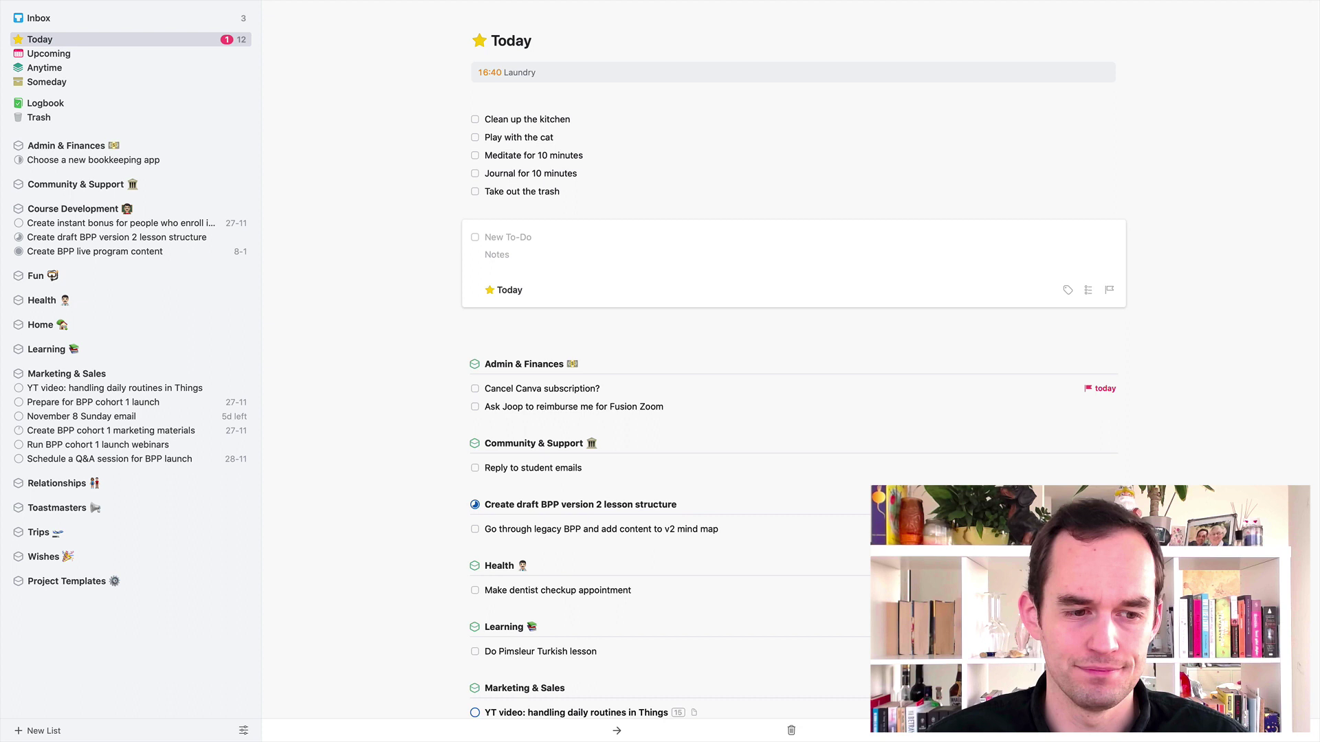
type("Reach out")
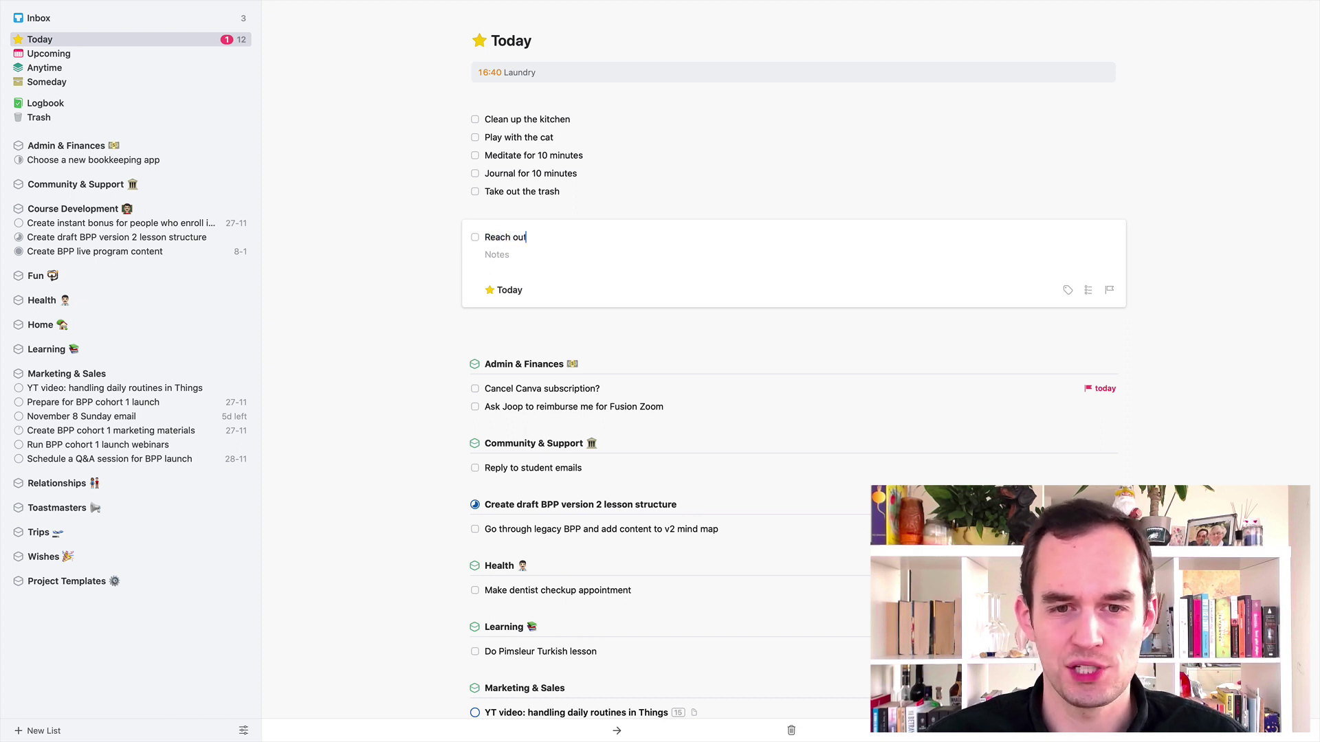
type(" to a friend")
key("Return")
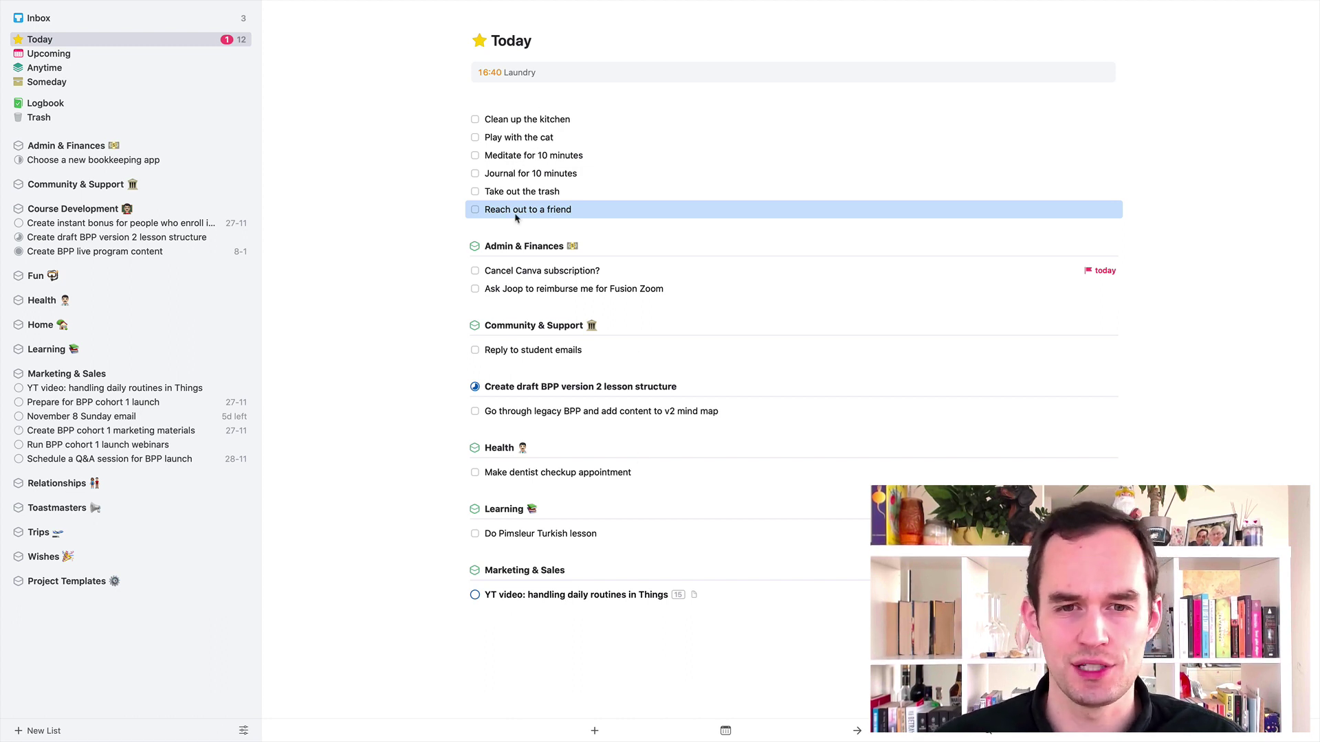
Set Reach out to a friend to repeat daily and view its next occurrence in Upcoming.
left_click(598, 103)
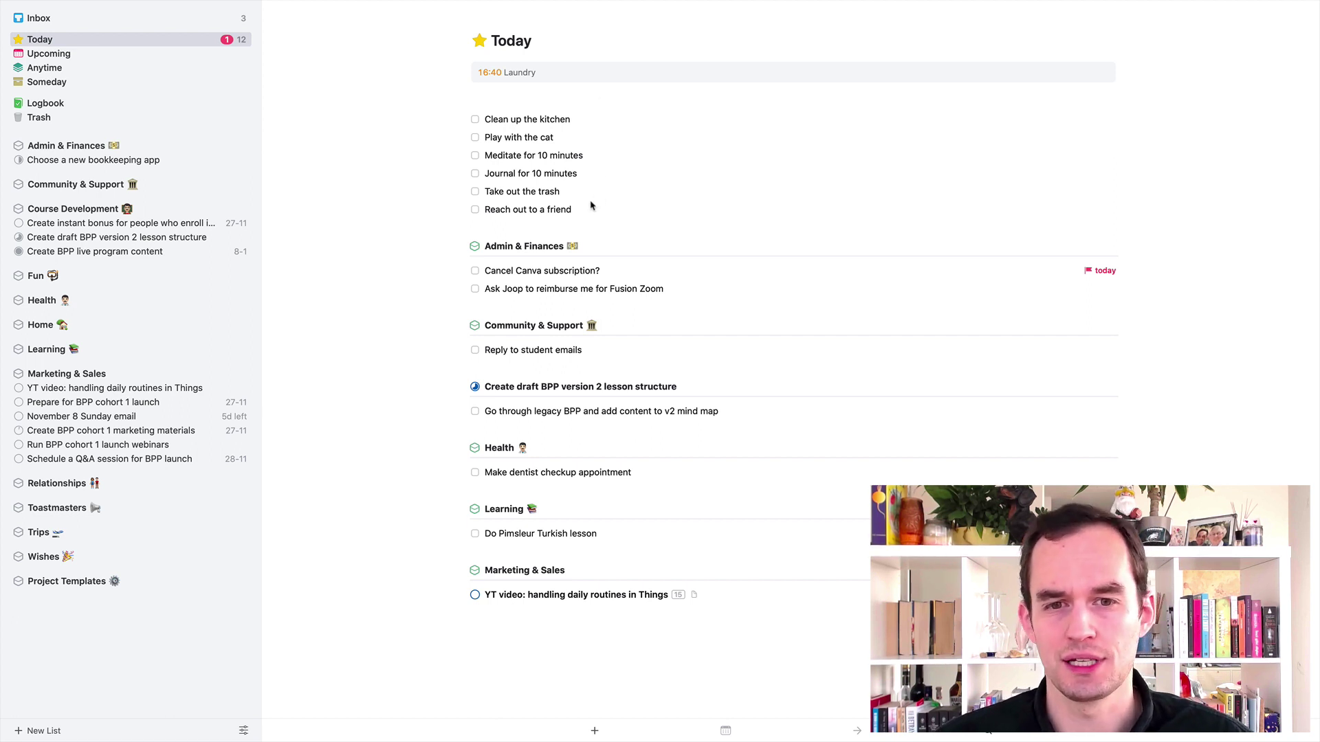
right_click(530, 213)
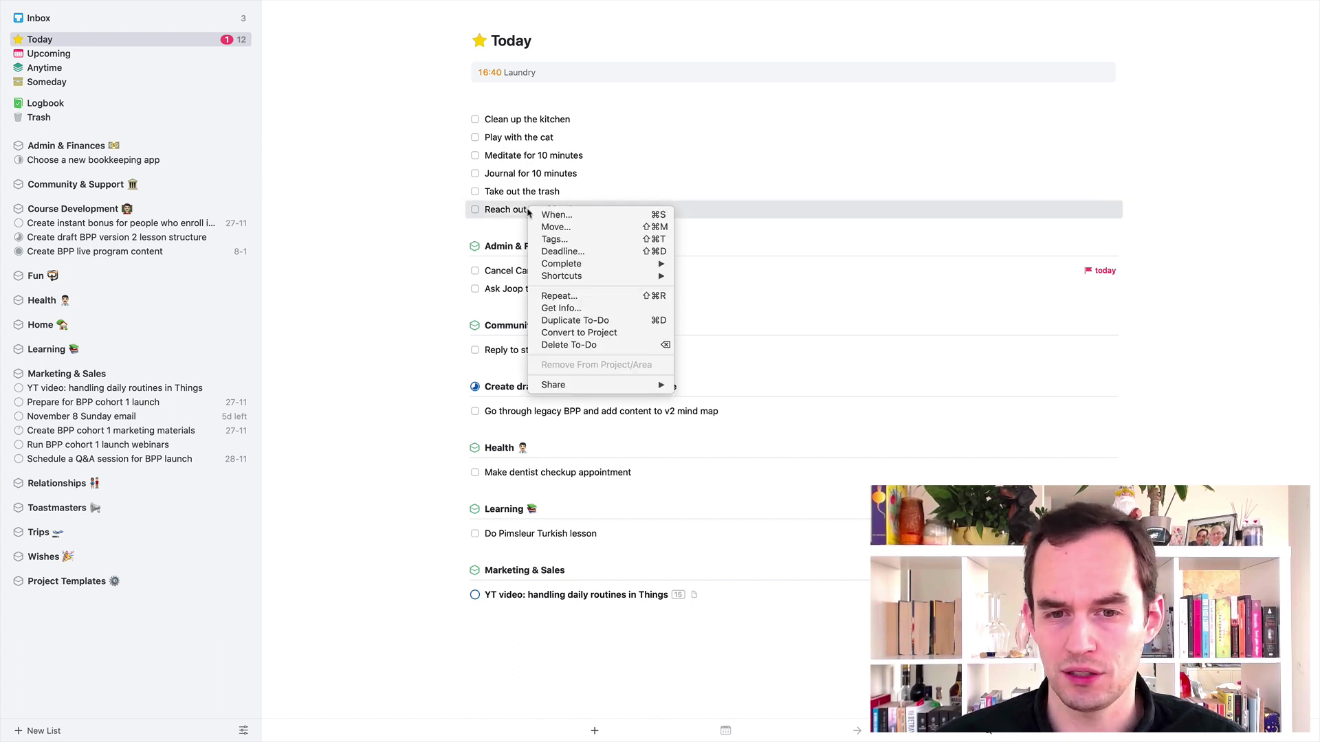
left_click(610, 295)
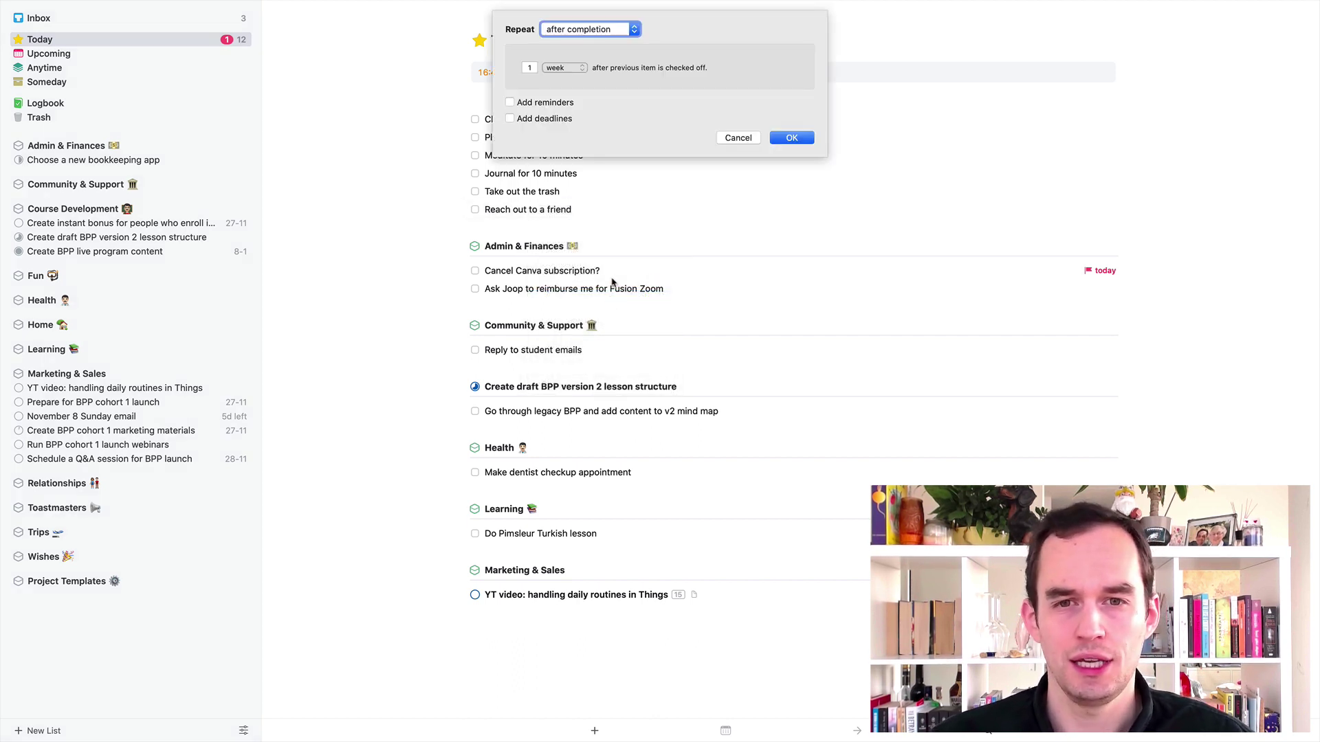
left_click(582, 33)
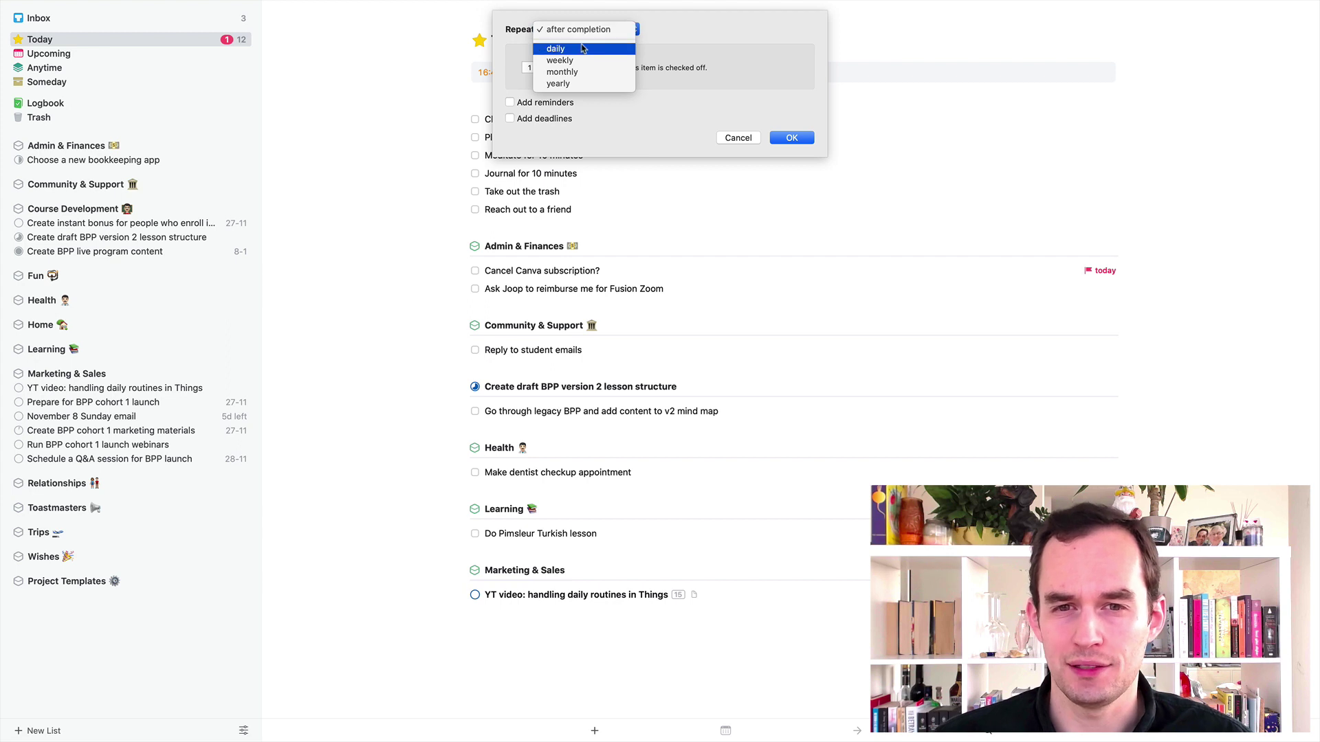
left_click(582, 49)
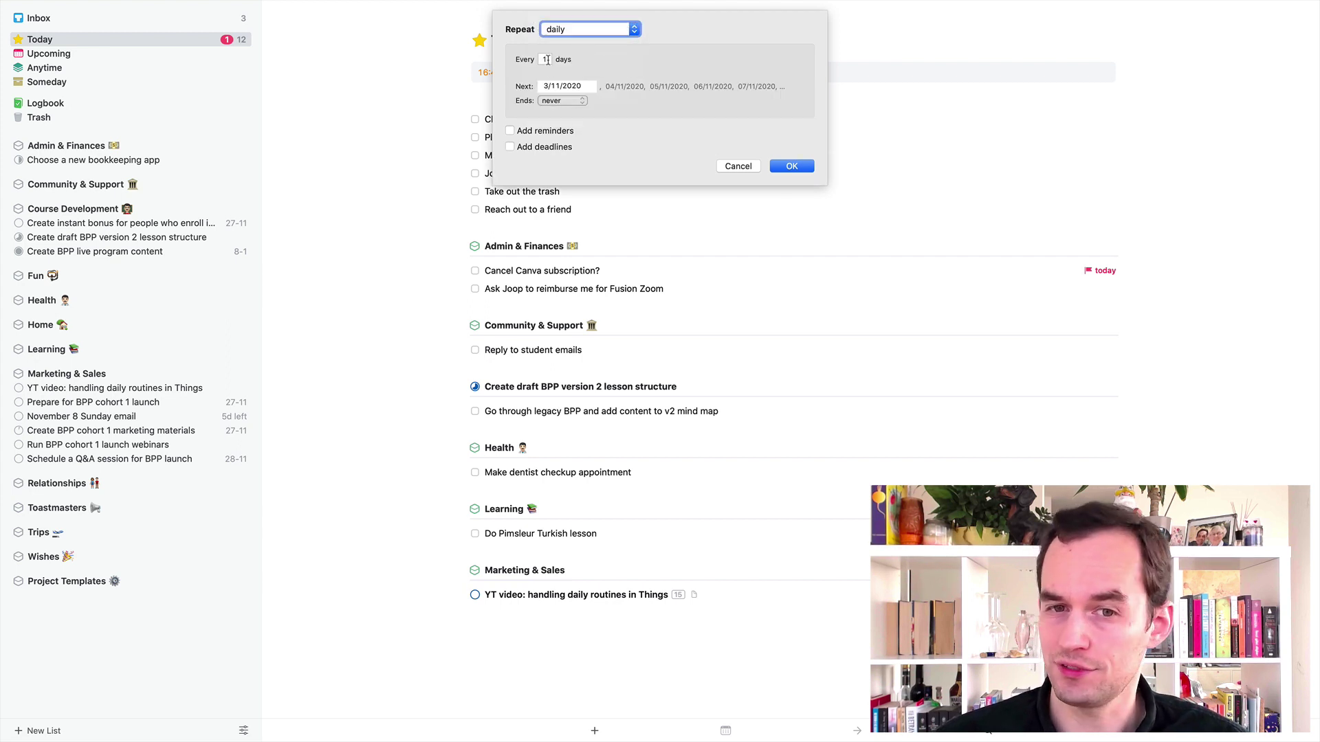
left_click(792, 167)
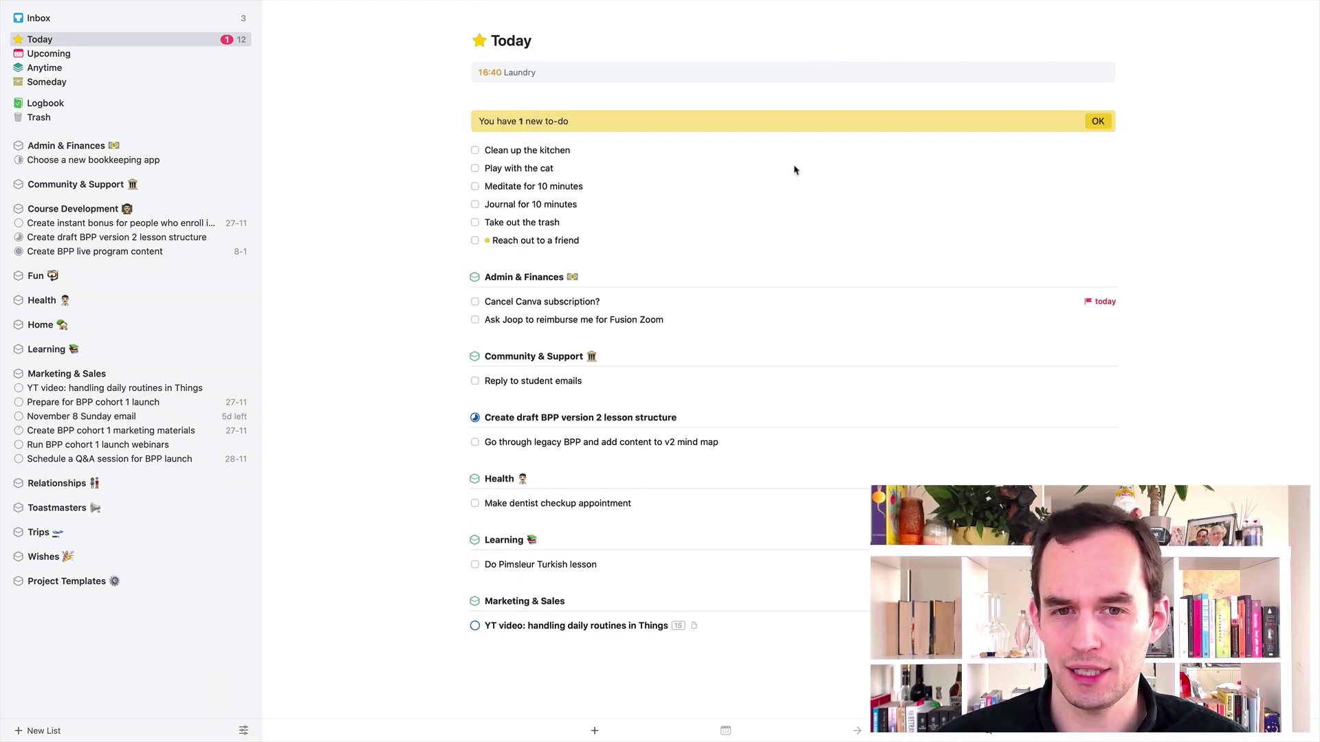
left_click(1094, 122)
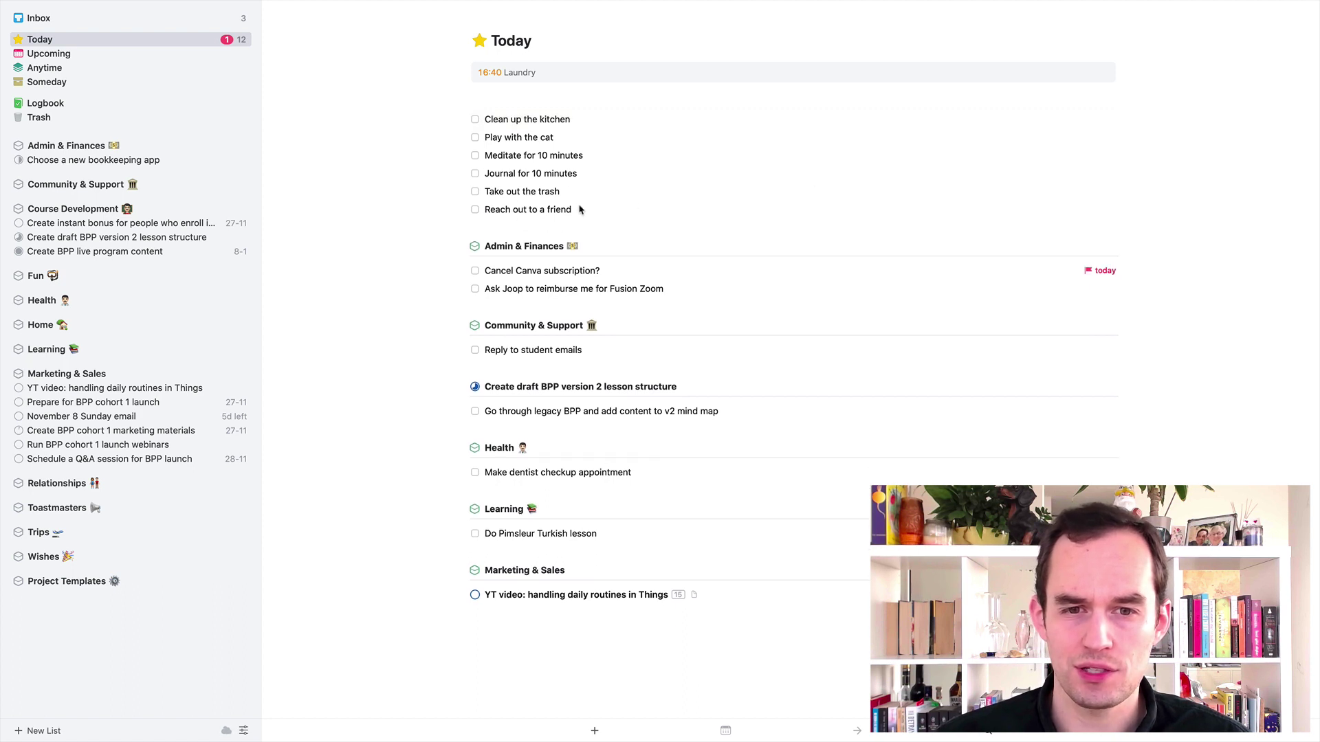
left_click(567, 213)
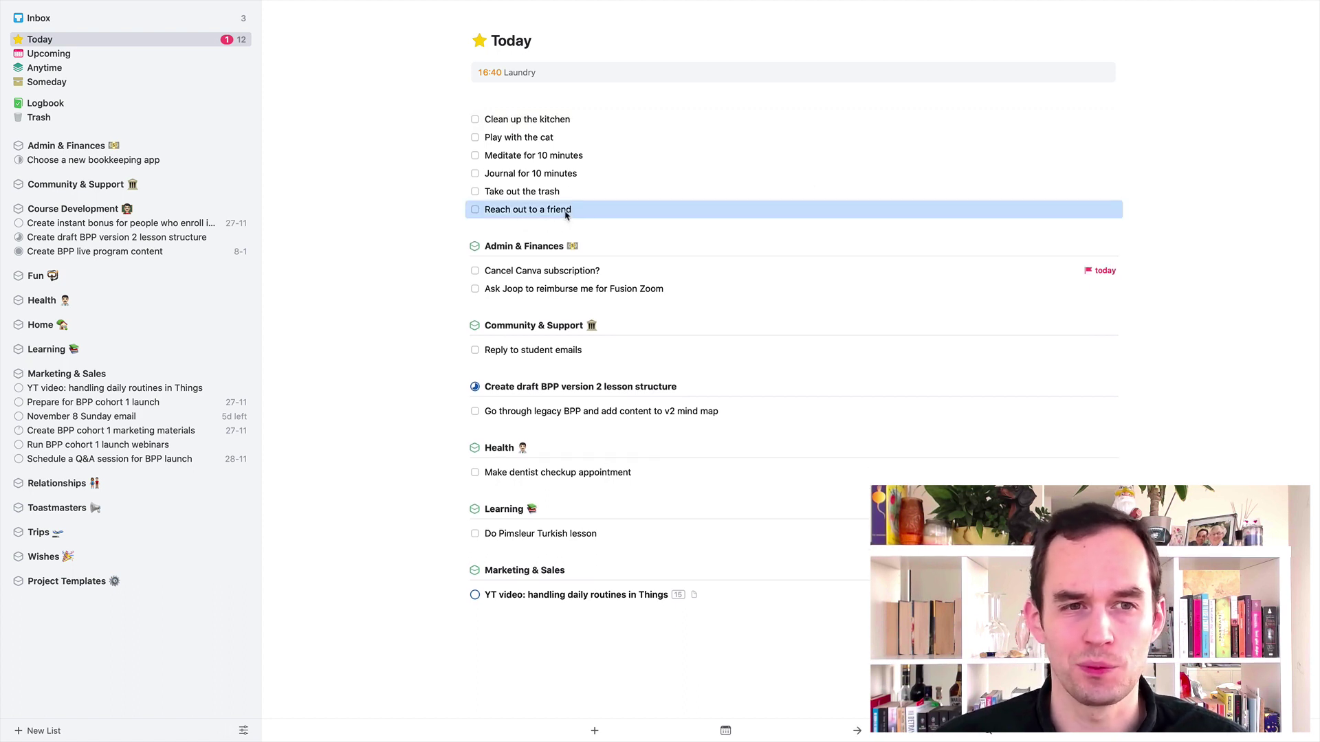
left_click(71, 55)
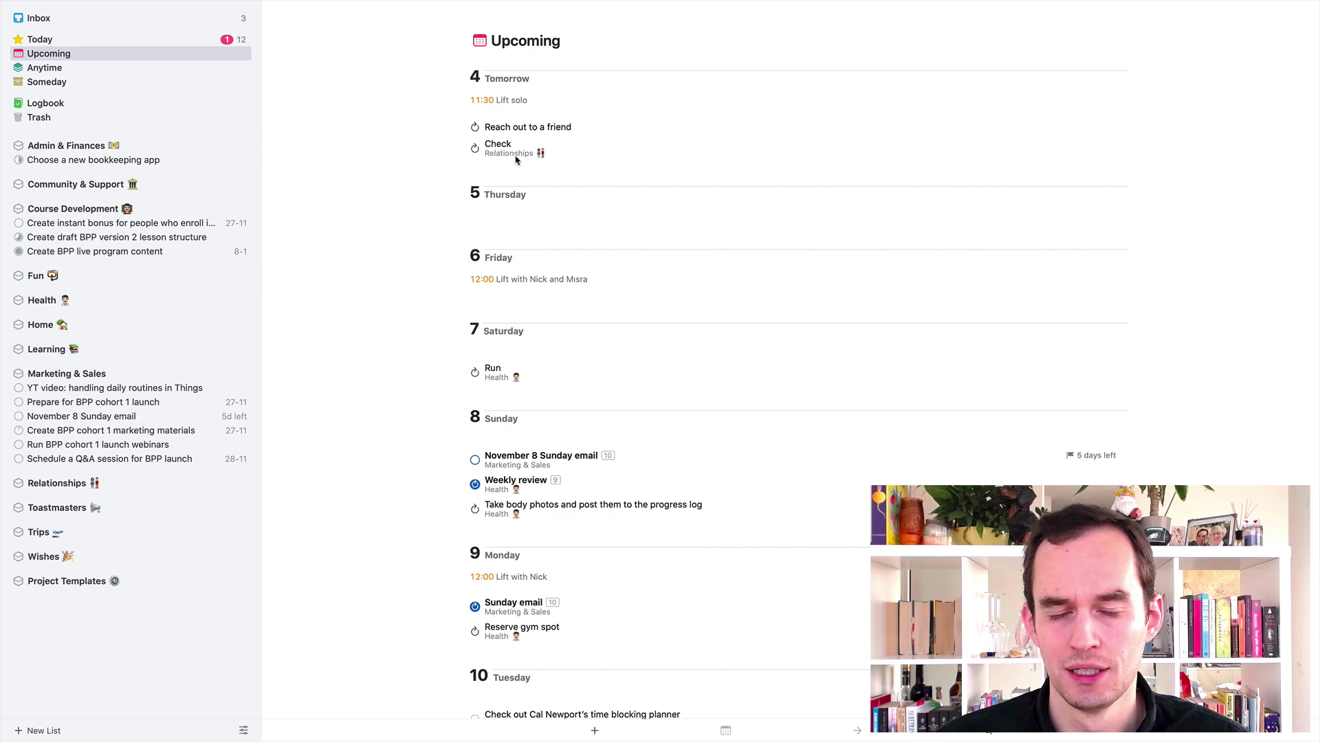
Select the repeating Reach out to a friend entry in Upcoming, then return to Today.
left_click(543, 129)
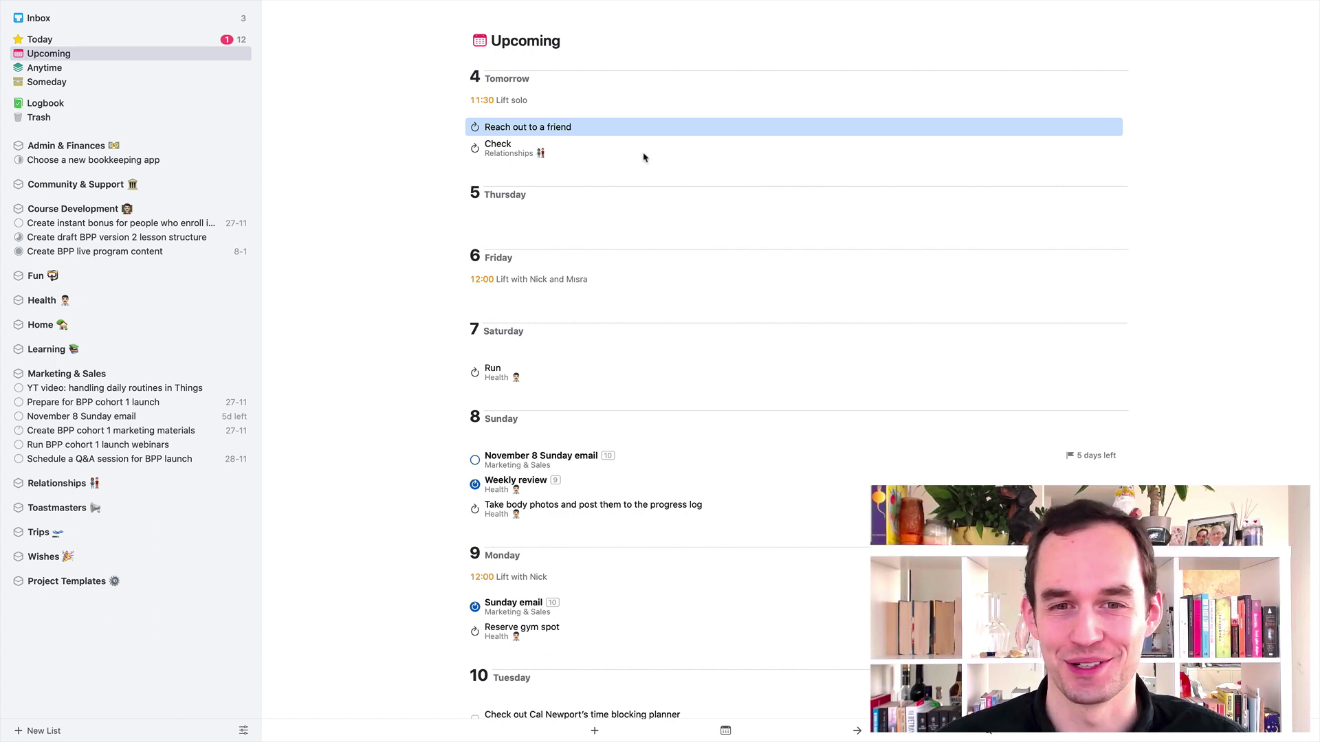
left_click(72, 40)
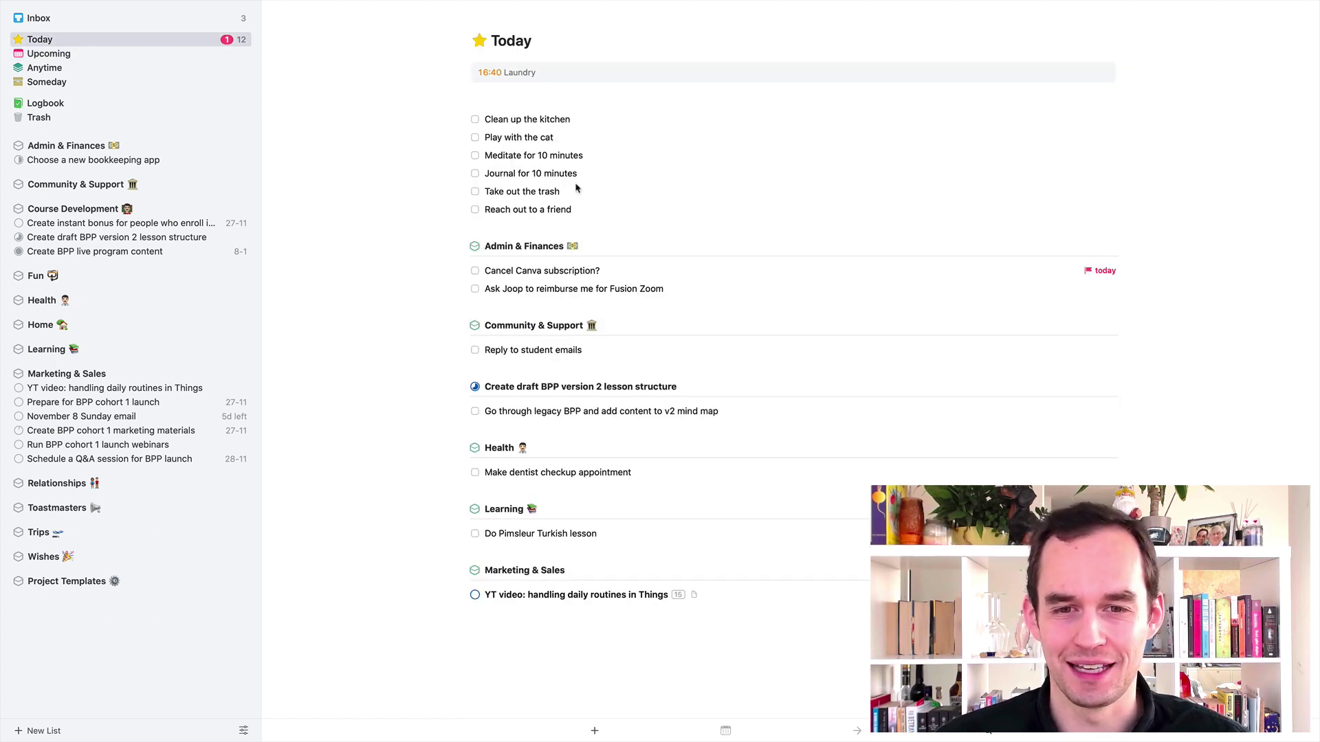
Move Reach out to a friend into the Relationships area.
left_click(526, 211)
left_click(535, 197)
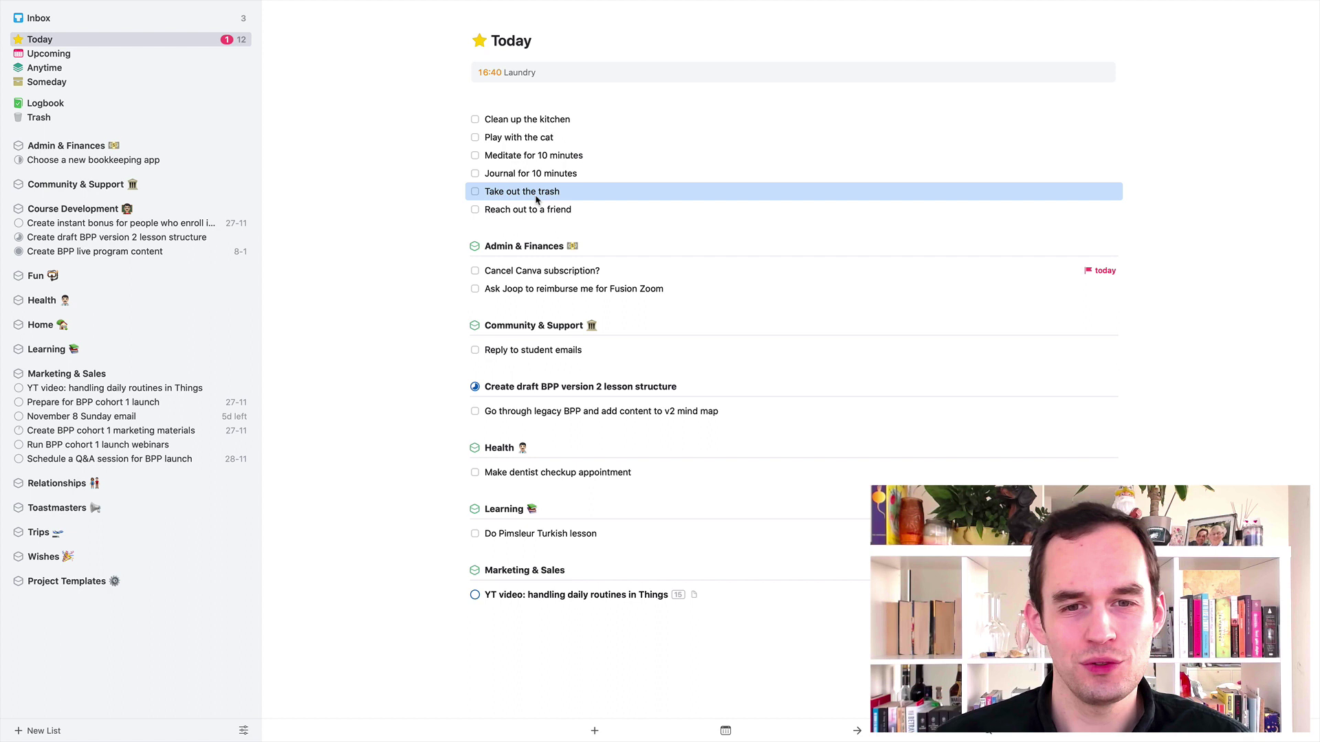
left_click(536, 180)
left_click(532, 158)
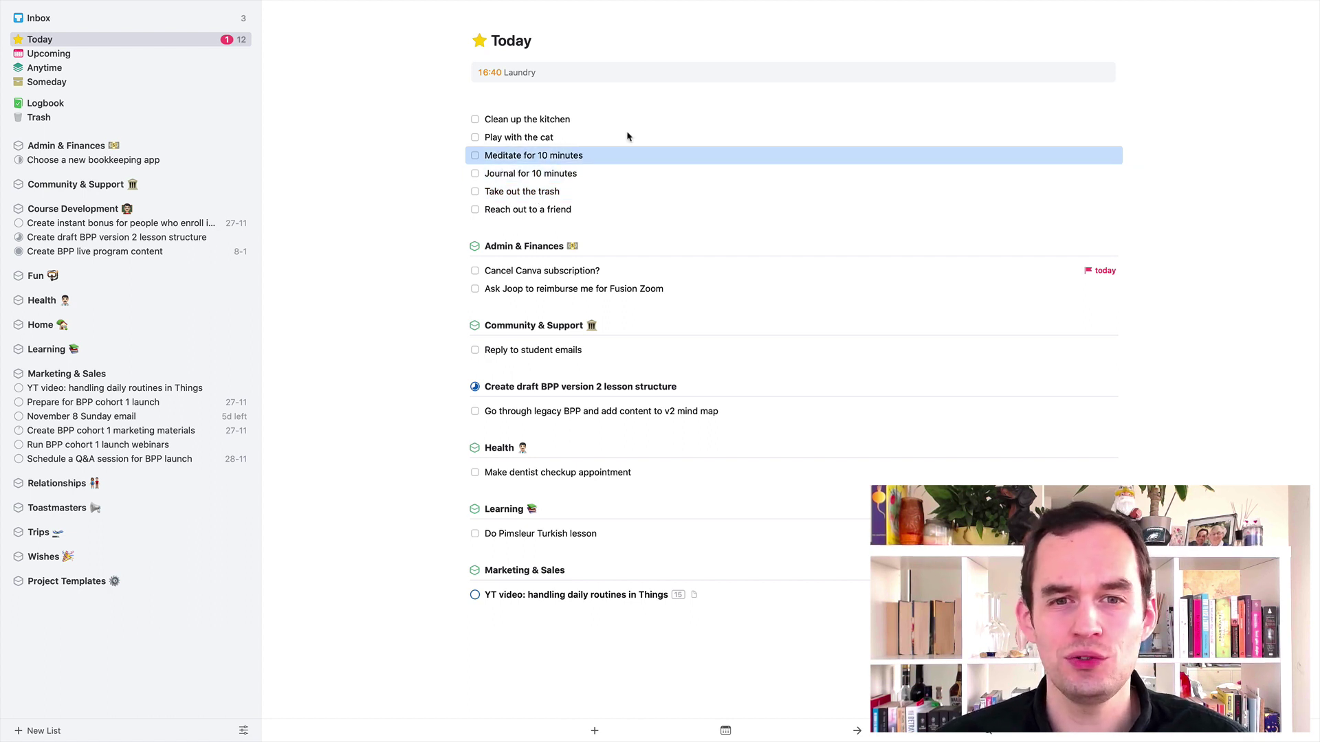
left_click(541, 97)
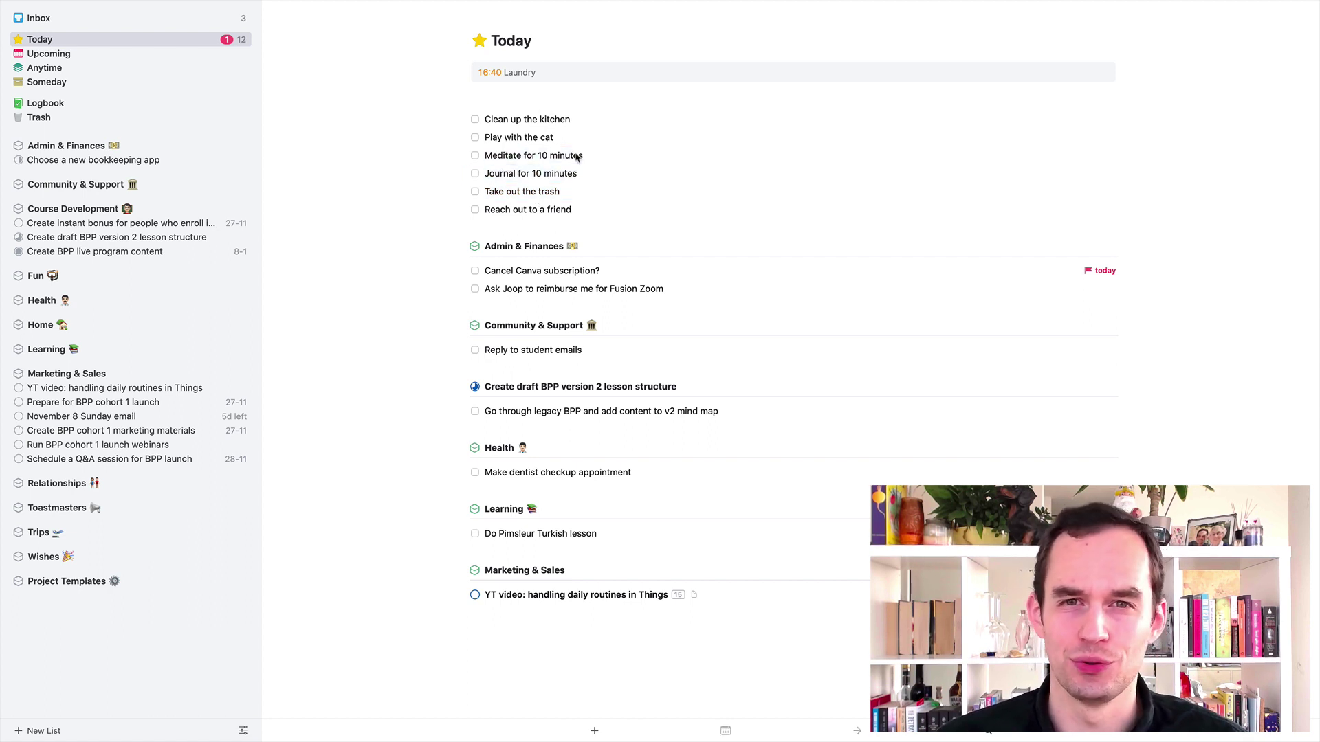
left_click(528, 206)
left_click(534, 125, "shift")
left_click(662, 99)
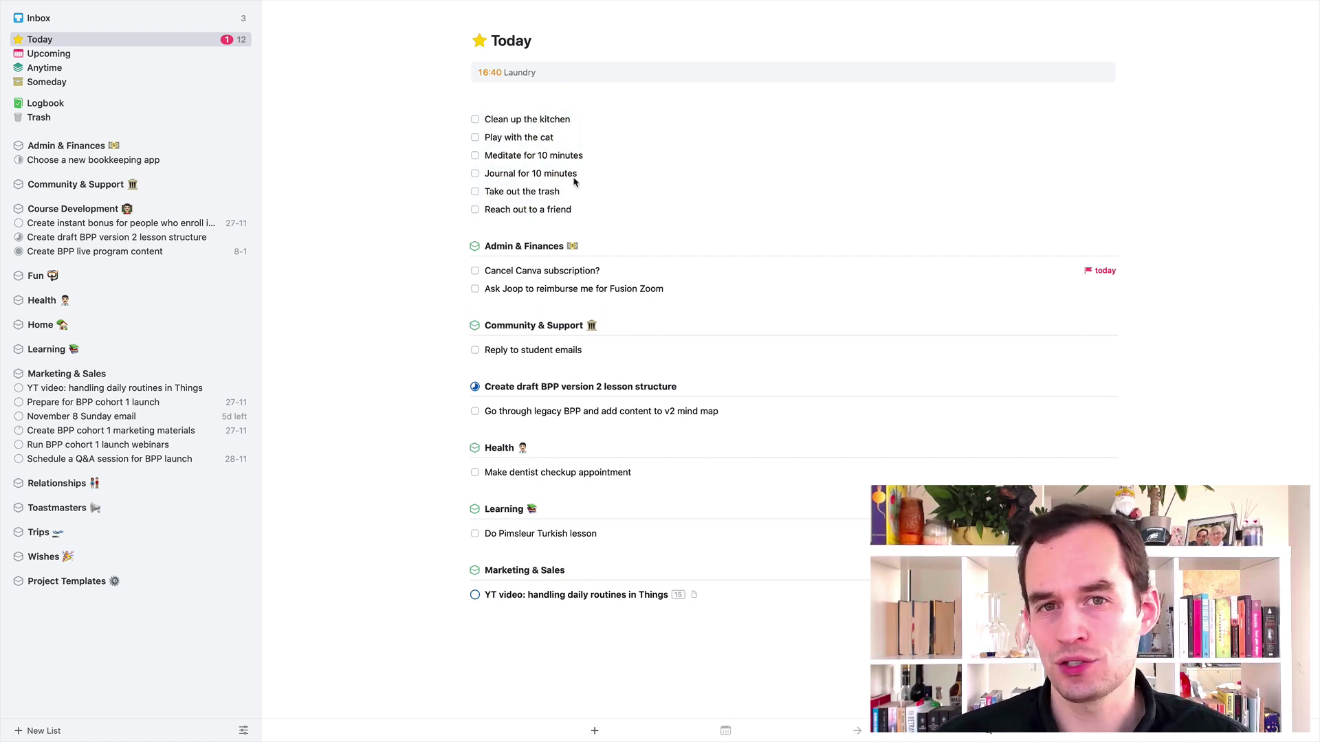
left_click(539, 216)
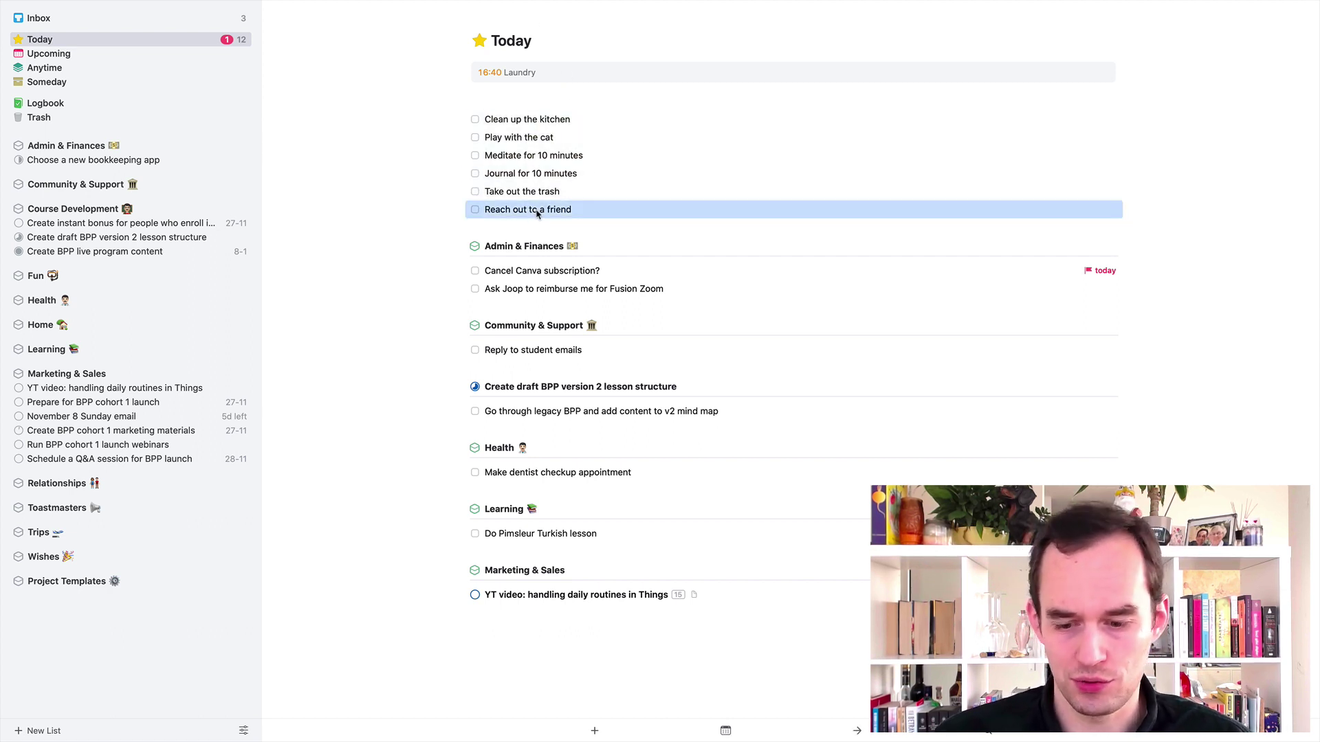
key("super+shift+m")
type("relats")
key("Return")
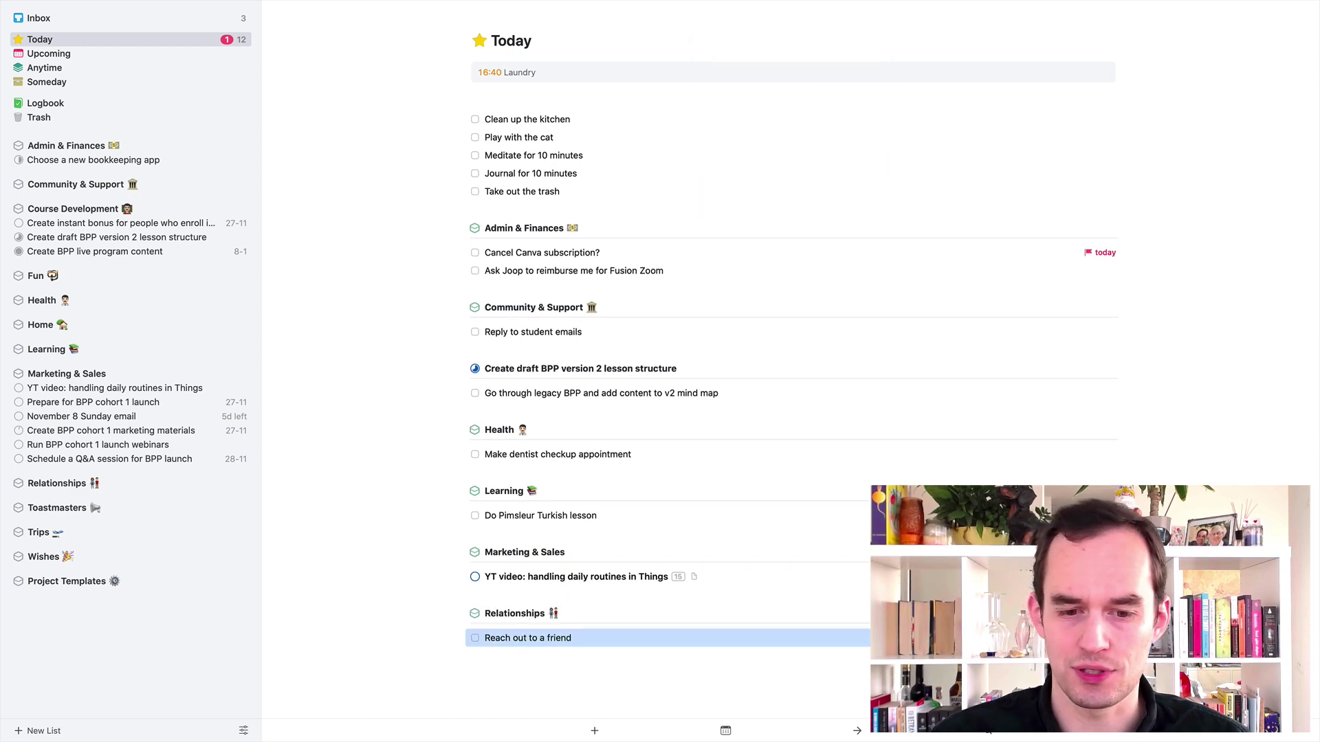
Move Take out the trash into the Home area.
left_click(520, 194)
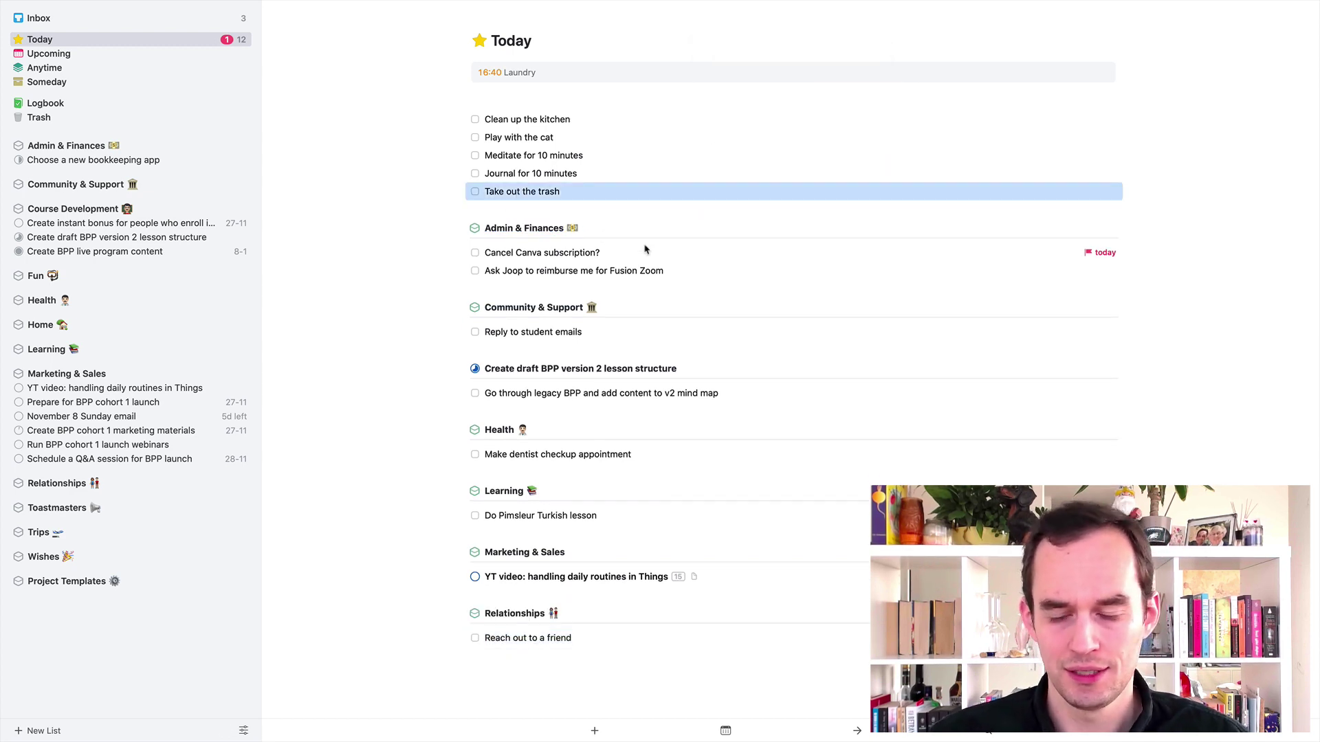
key("super+shift+m")
type("home")
key("Return")
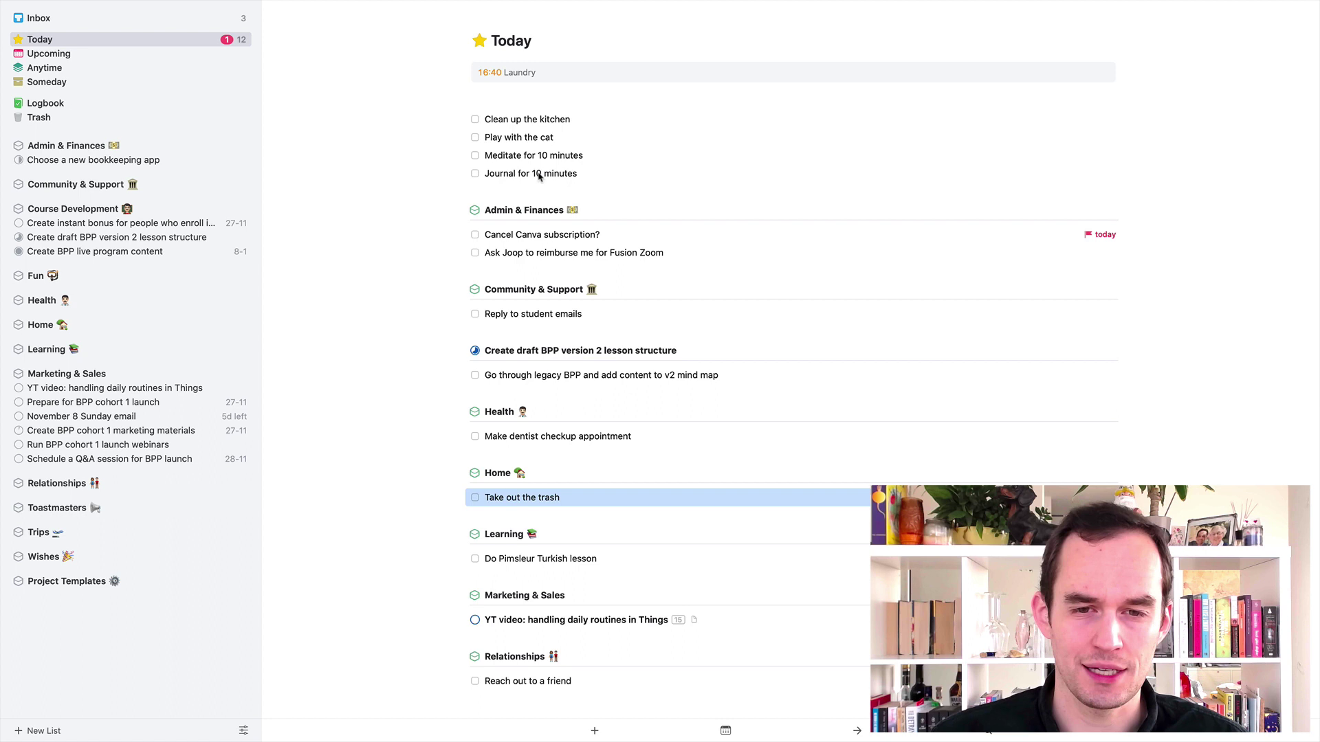
Move Journal for 10 minutes and Meditate for 10 minutes into the Health area.
left_click(534, 175)
left_click(533, 158, "shift")
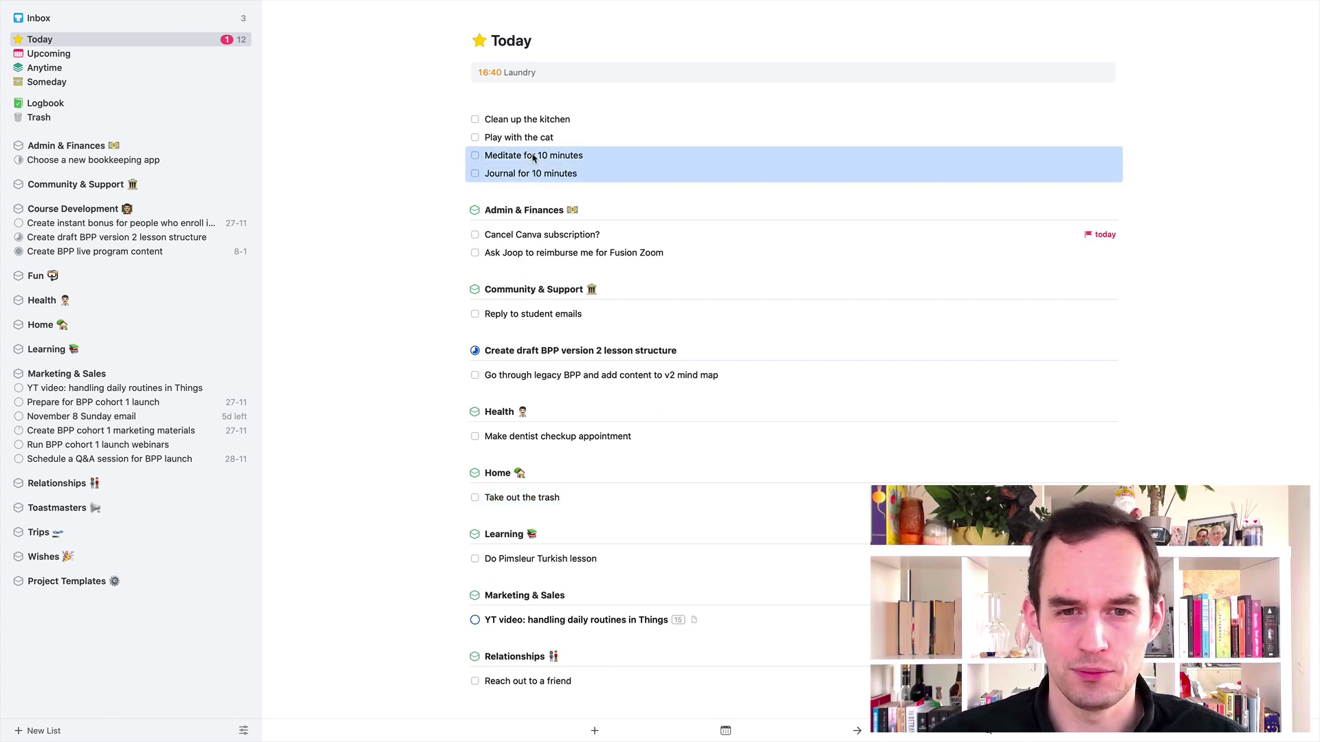
key("super+shift+m")
type("heal")
key("Return")
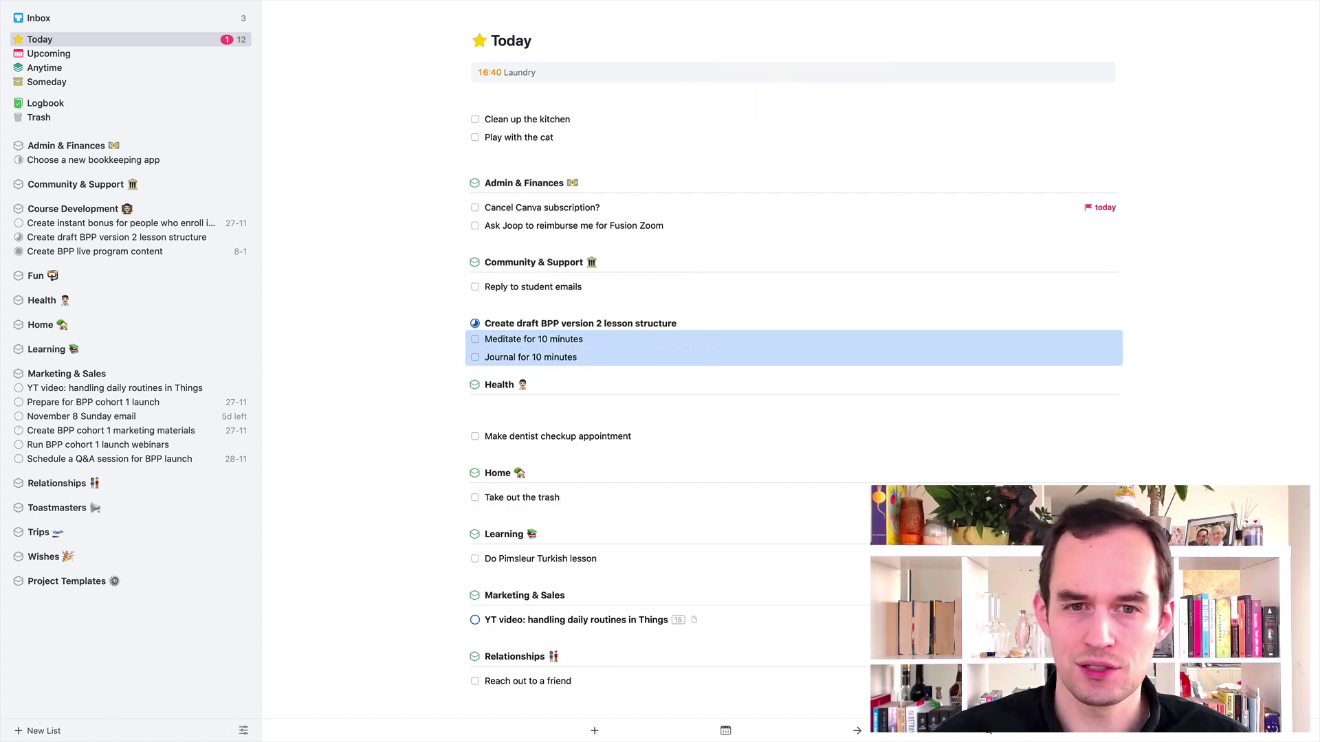
Move Clean up the kitchen and Play with the cat into the Home area.
left_click(519, 123)
key("super+shift+m")
type("ho")
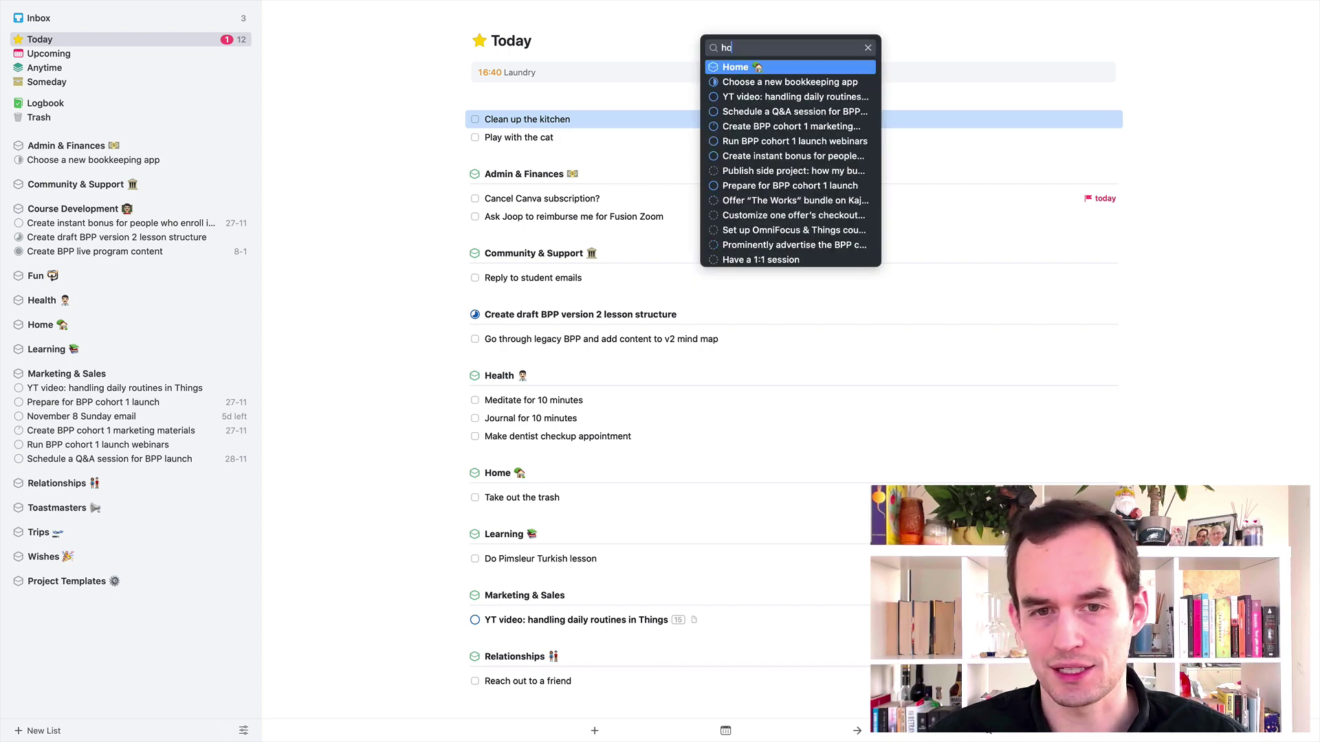
key("Return")
left_click(517, 119)
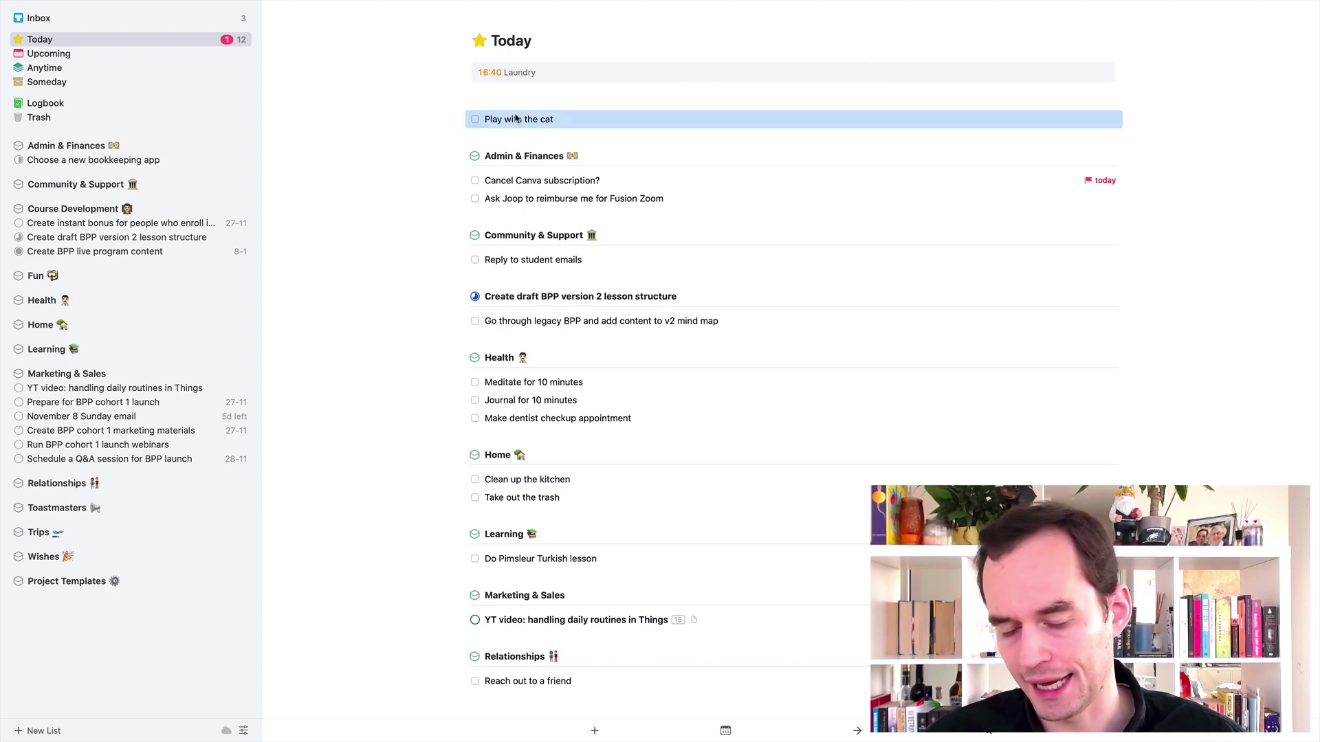
key("super+shift+m")
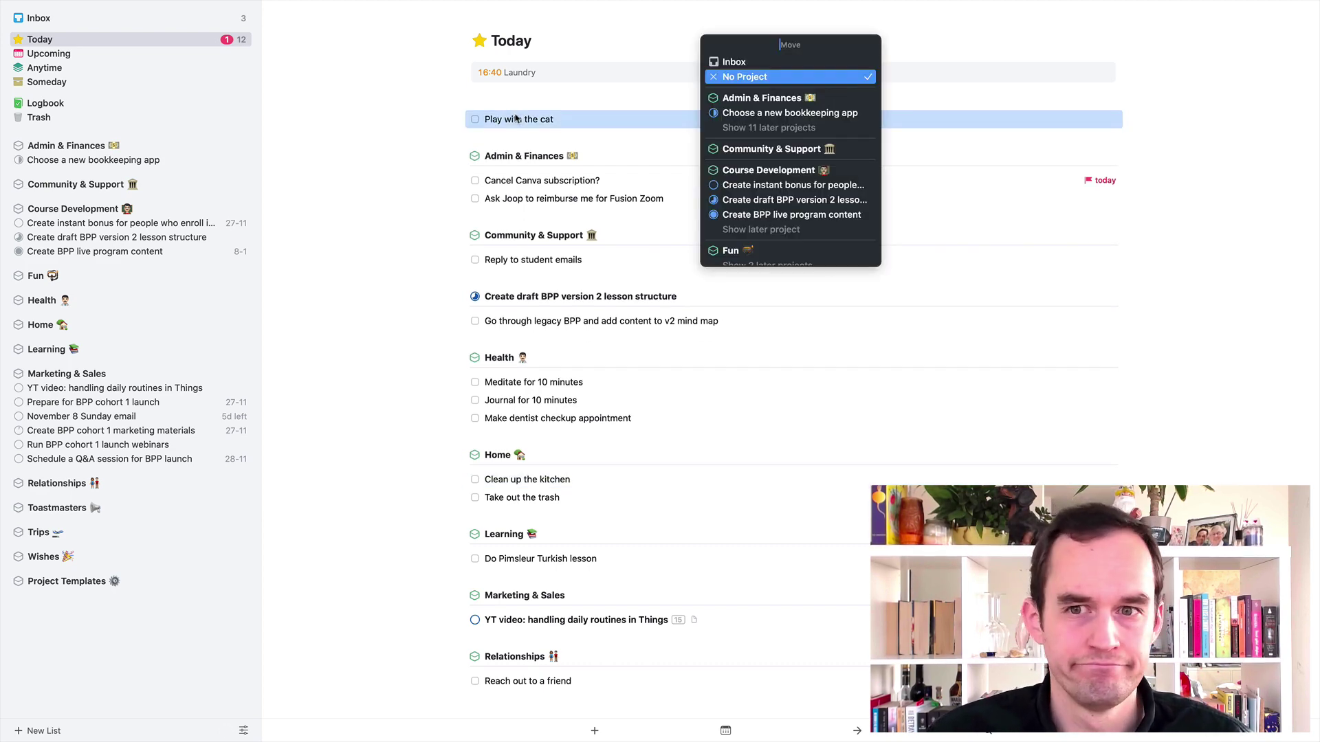
type("home")
key("Return")
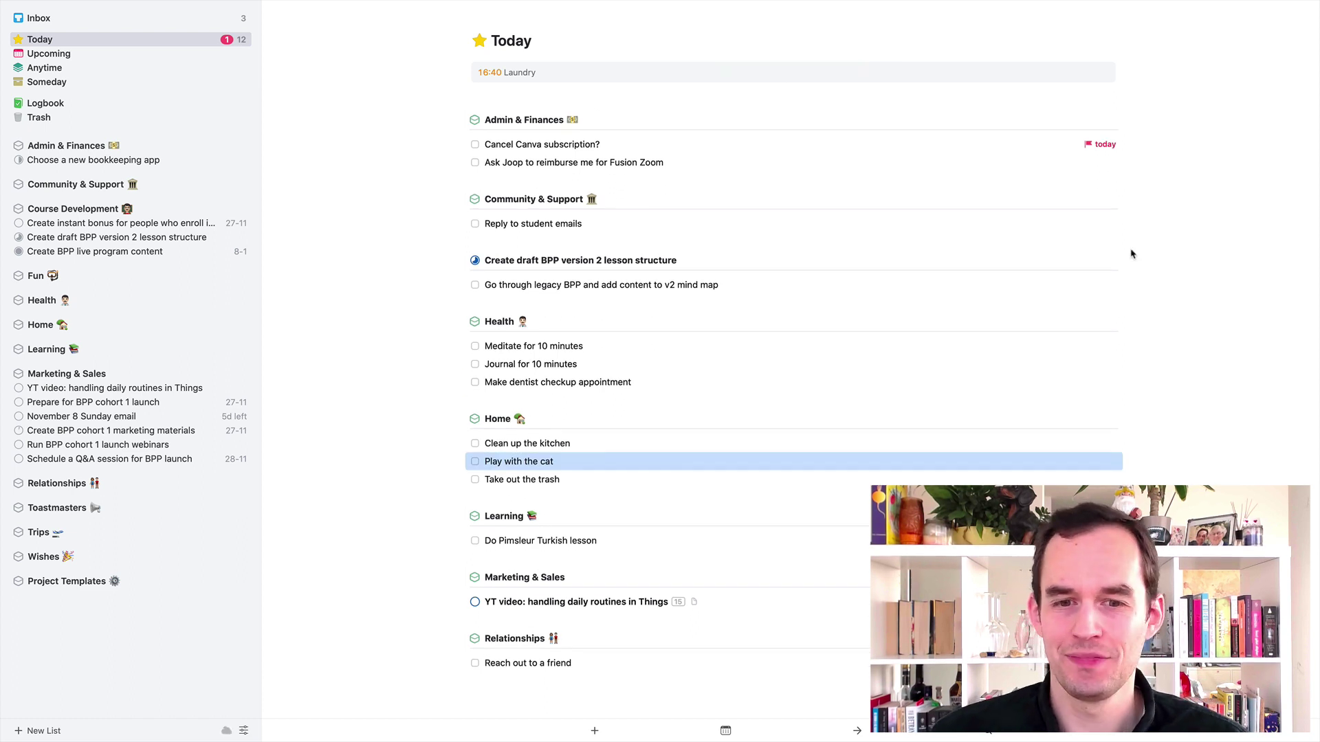
left_click(1133, 254)
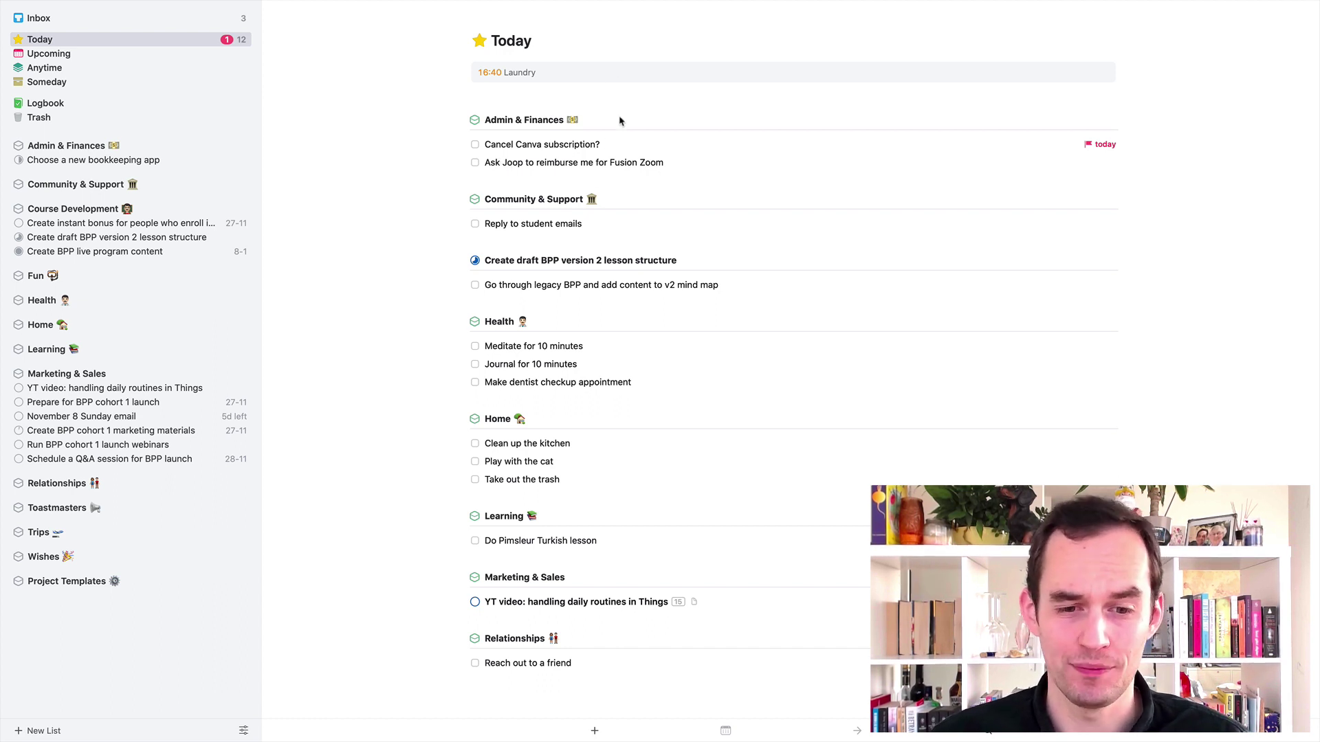
left_click(506, 450)
key("Down")
key("Down")
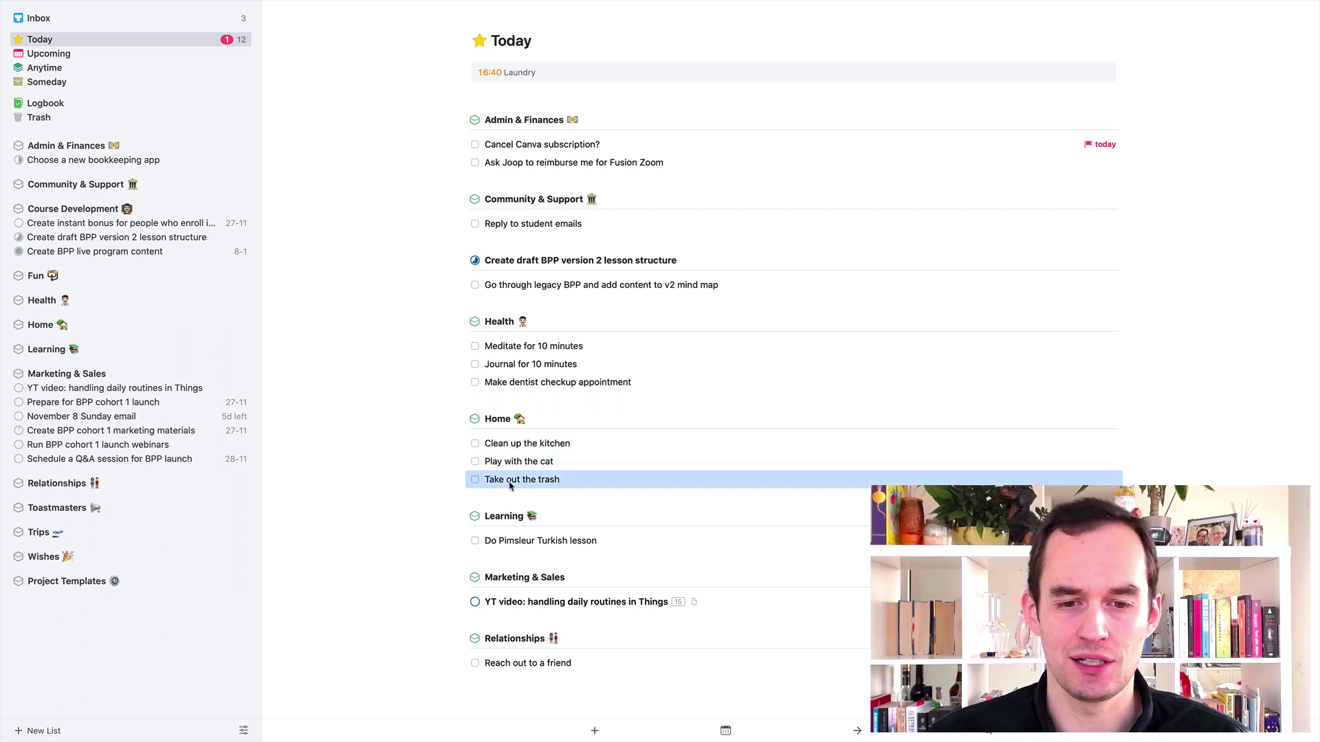
left_click(546, 349)
left_click(547, 364)
left_click(550, 380)
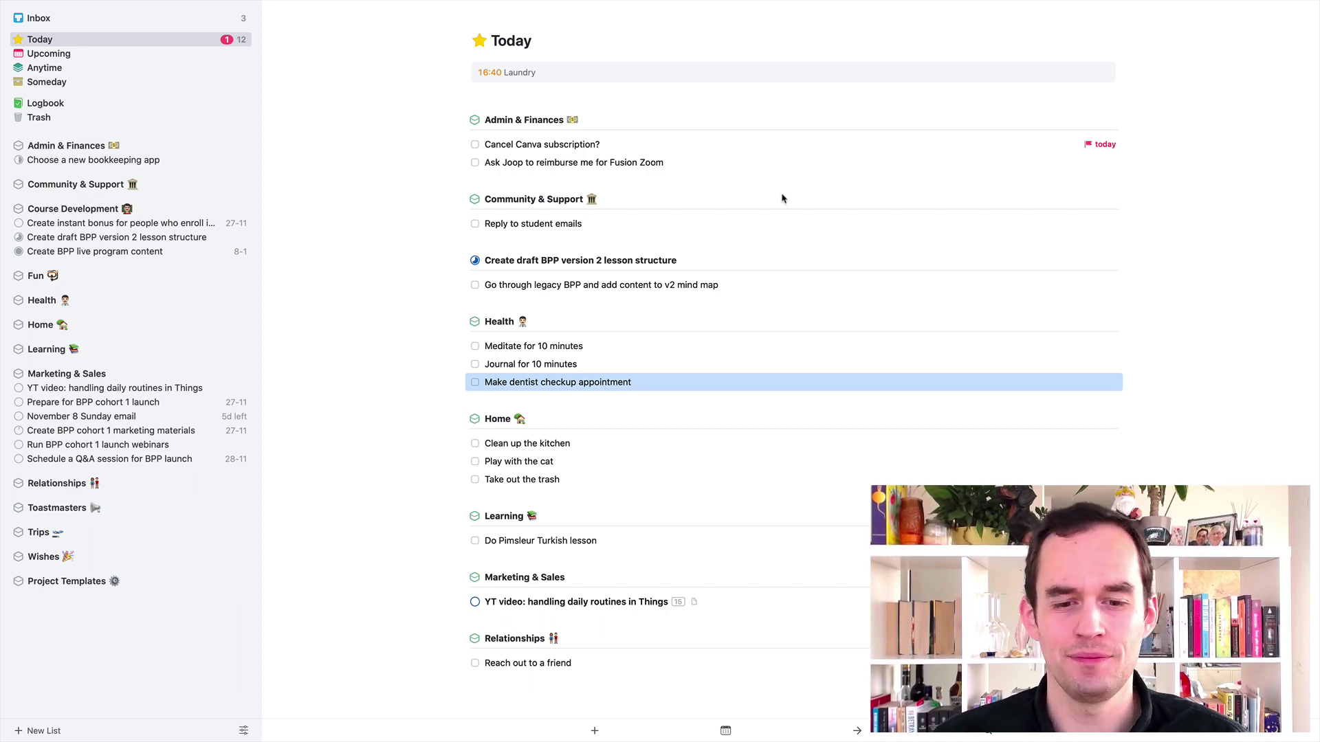
left_click(580, 105)
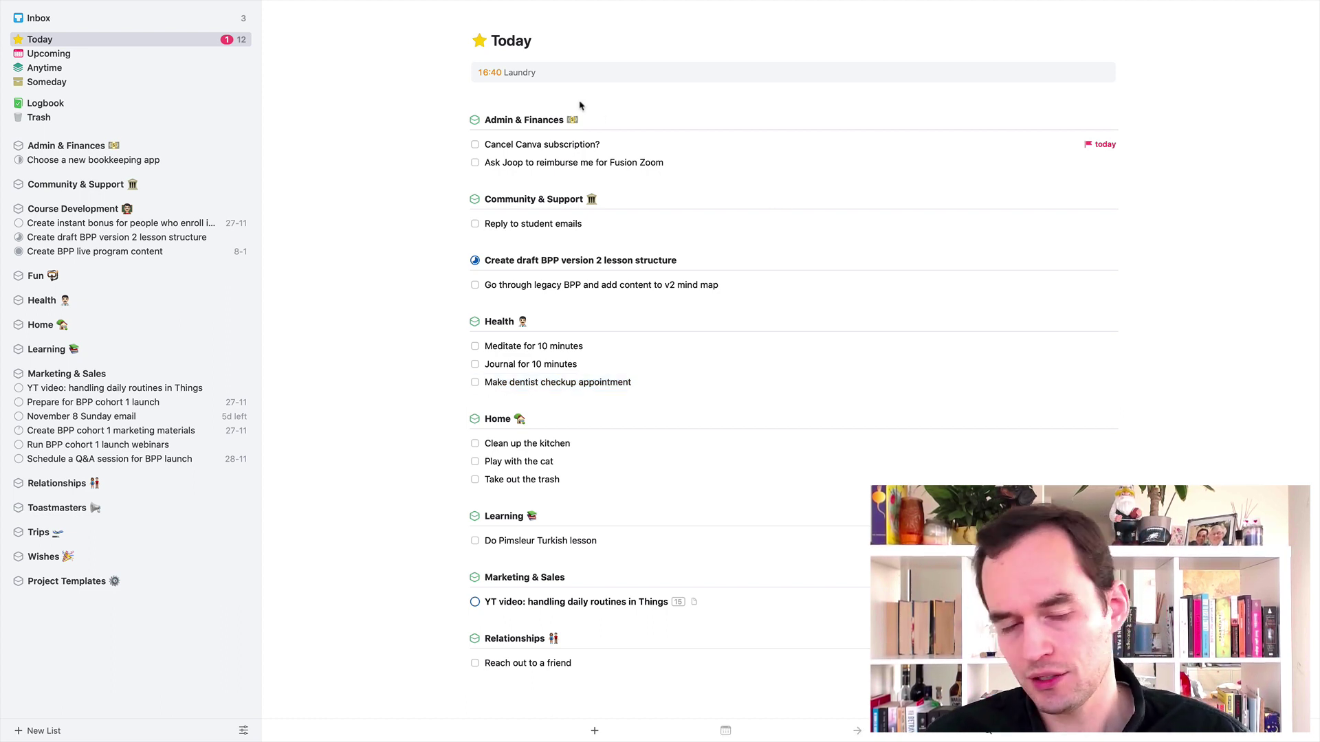
key("super+n")
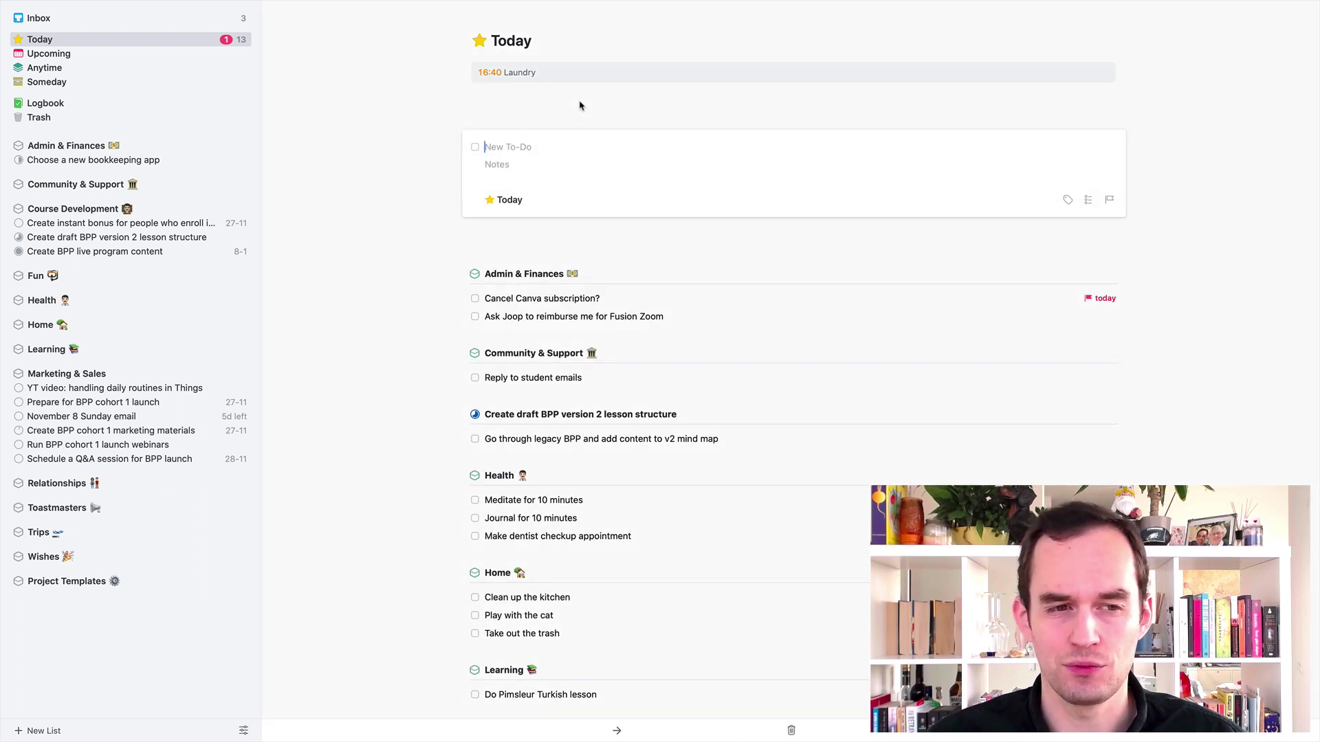
type("Daily routine")
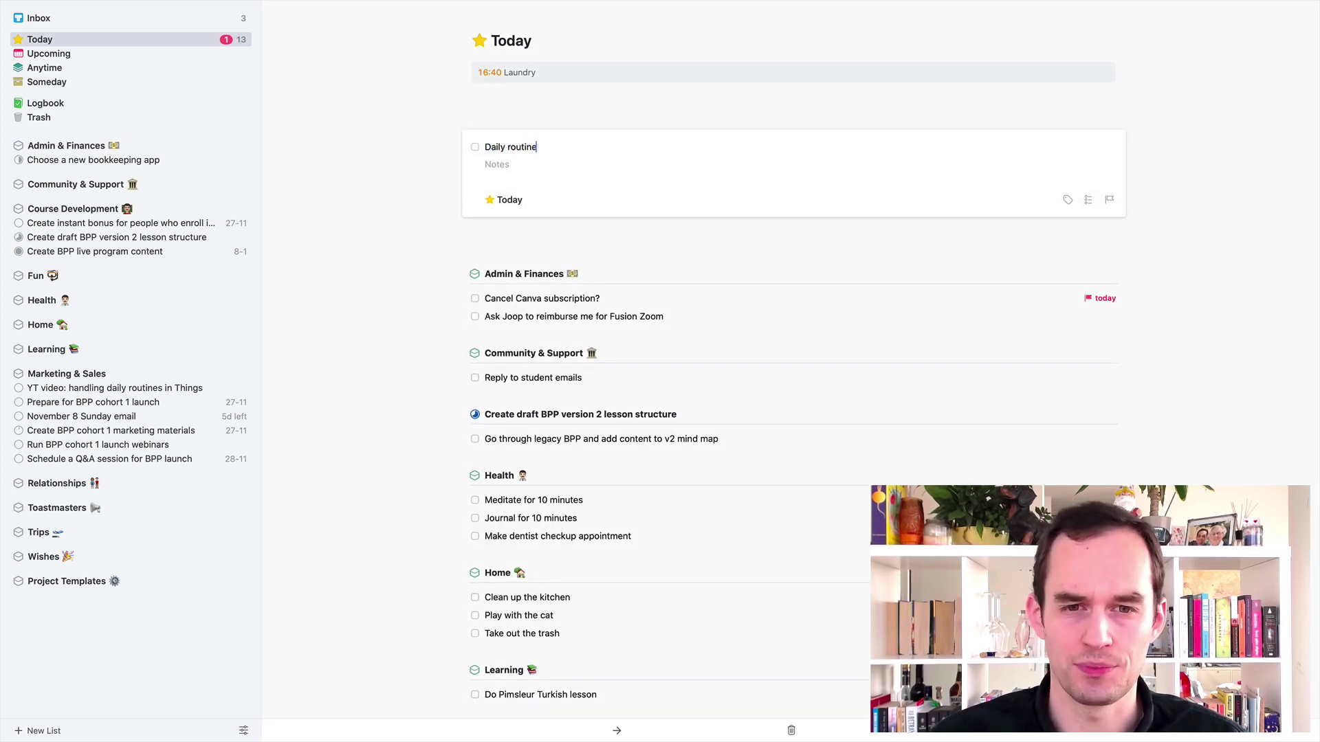
key("Return")
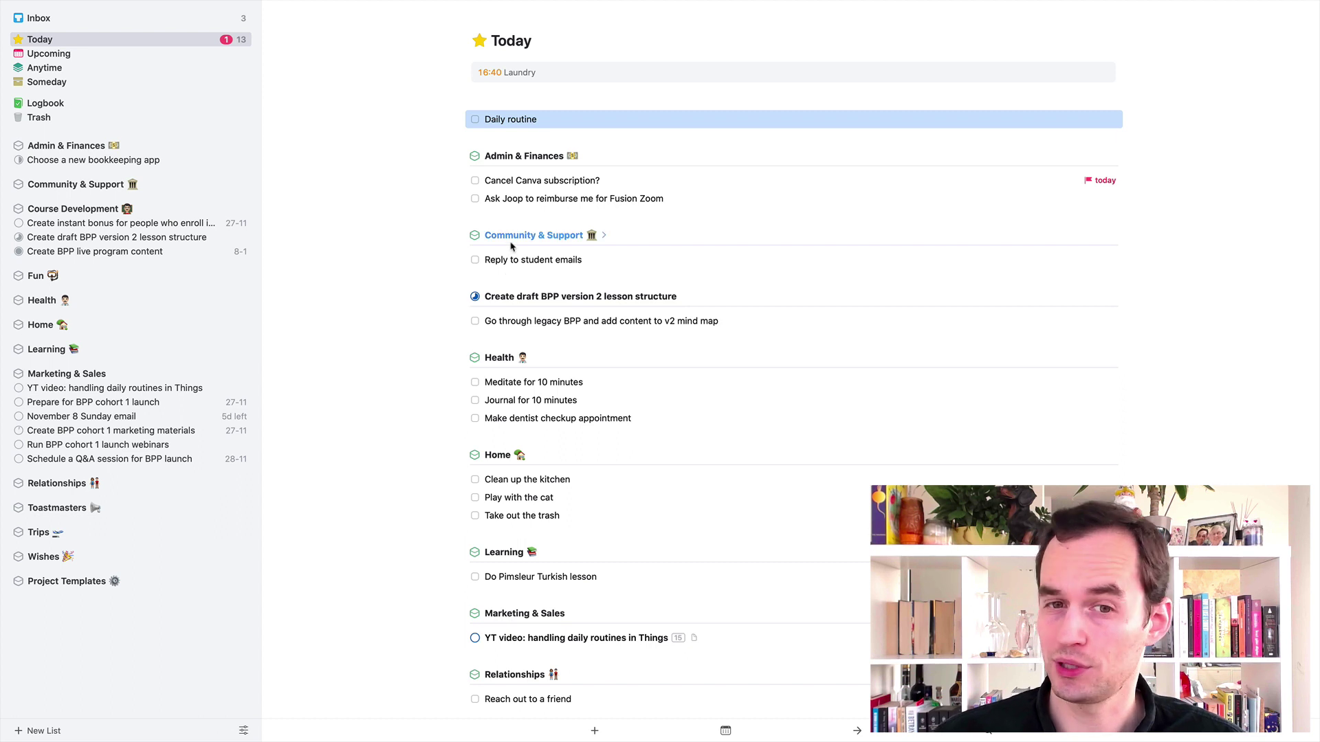
left_click(508, 181)
left_click(501, 199)
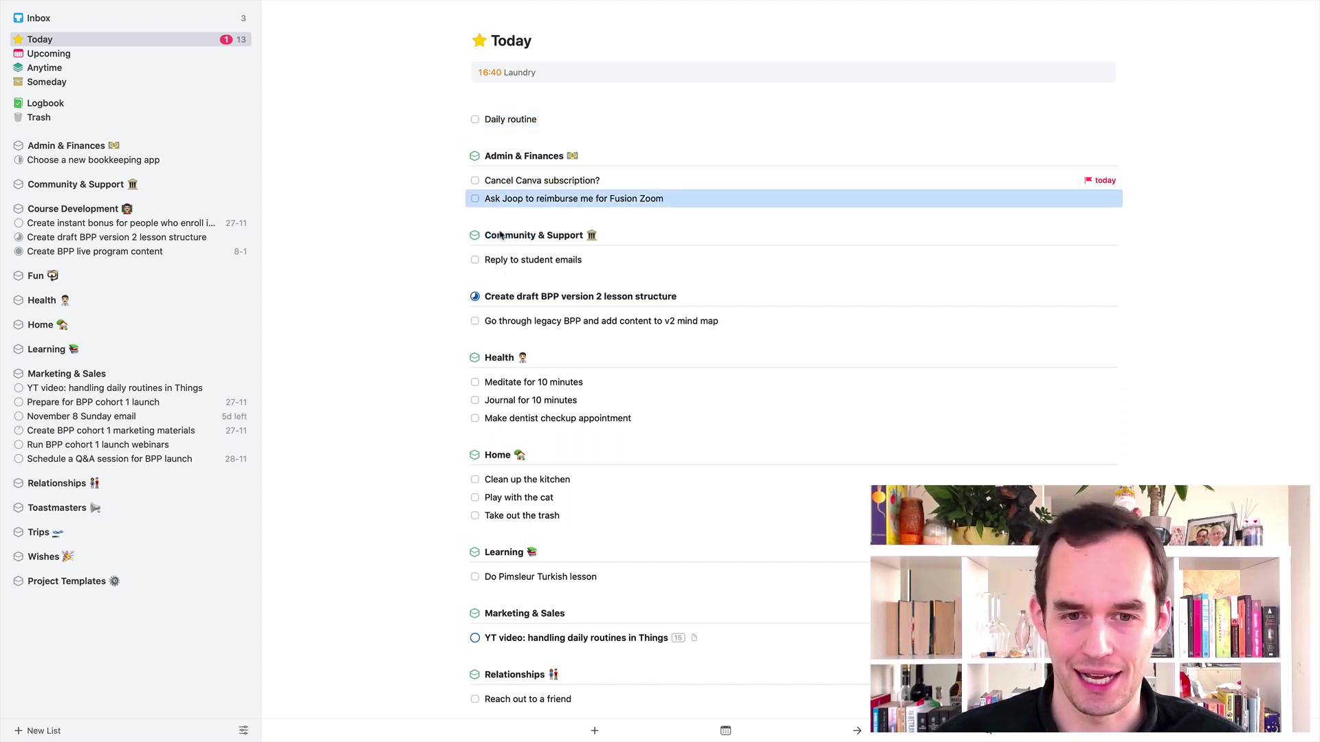
left_click(503, 260)
left_click(505, 321)
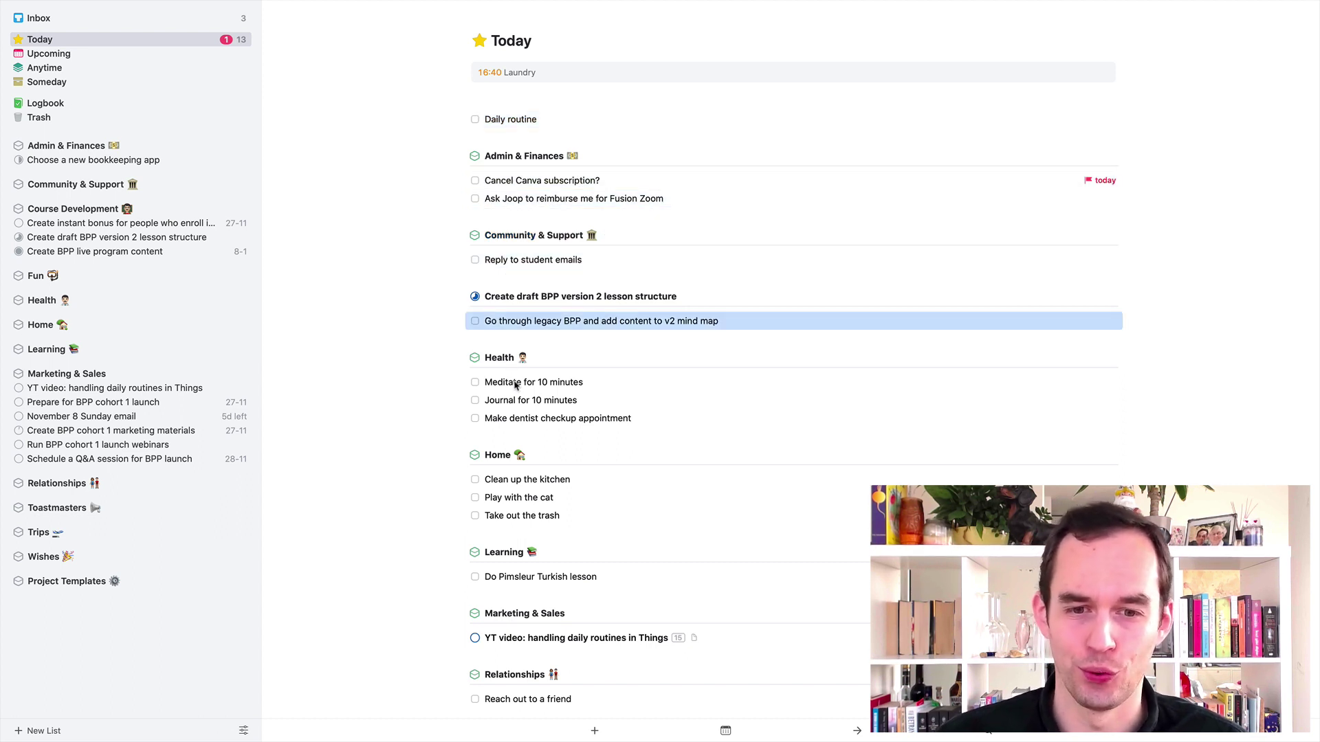
left_click(507, 420)
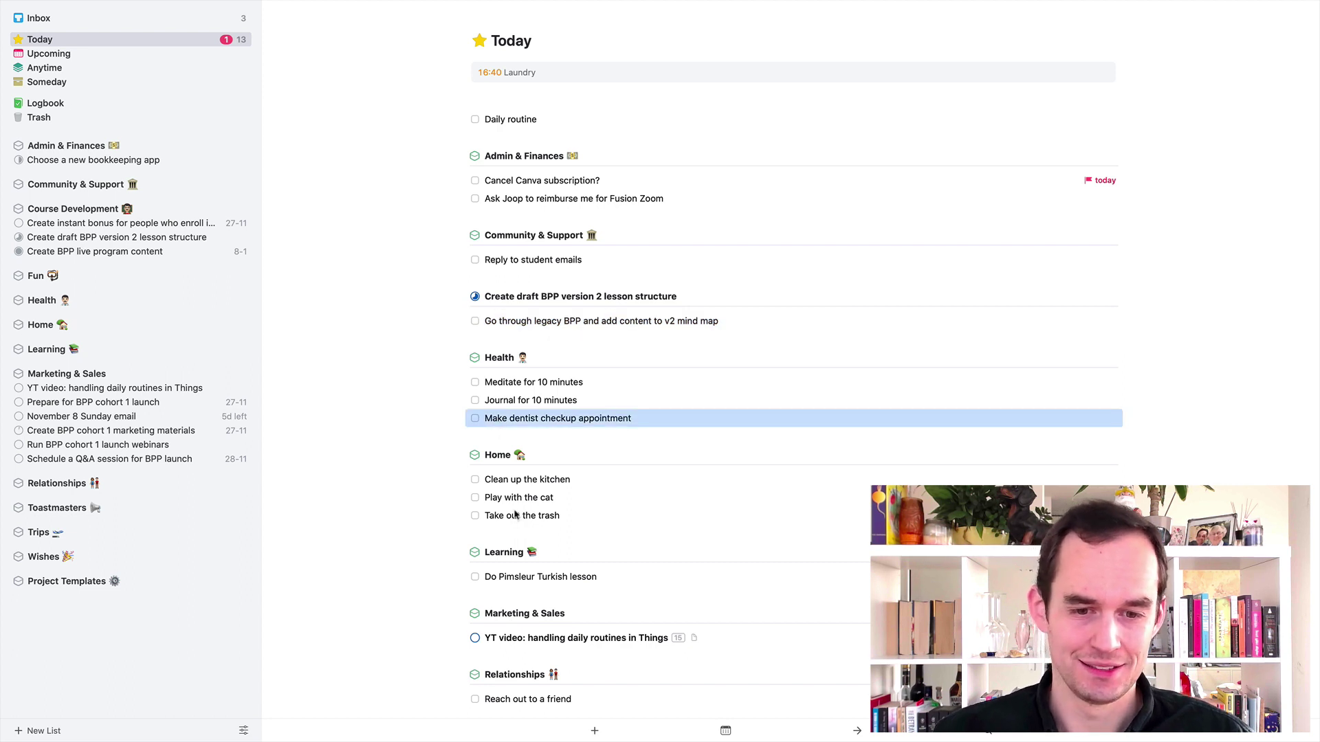
left_click(502, 577)
left_click(502, 700)
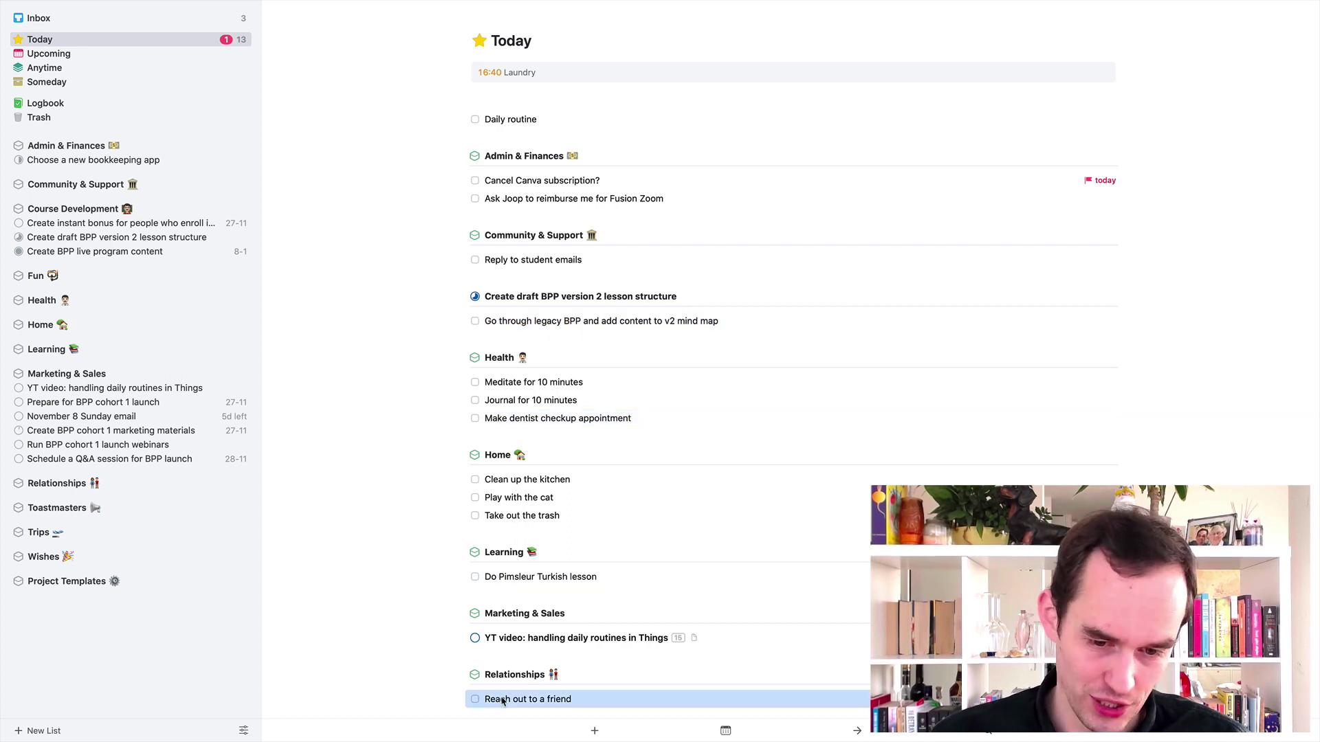
left_click(528, 640)
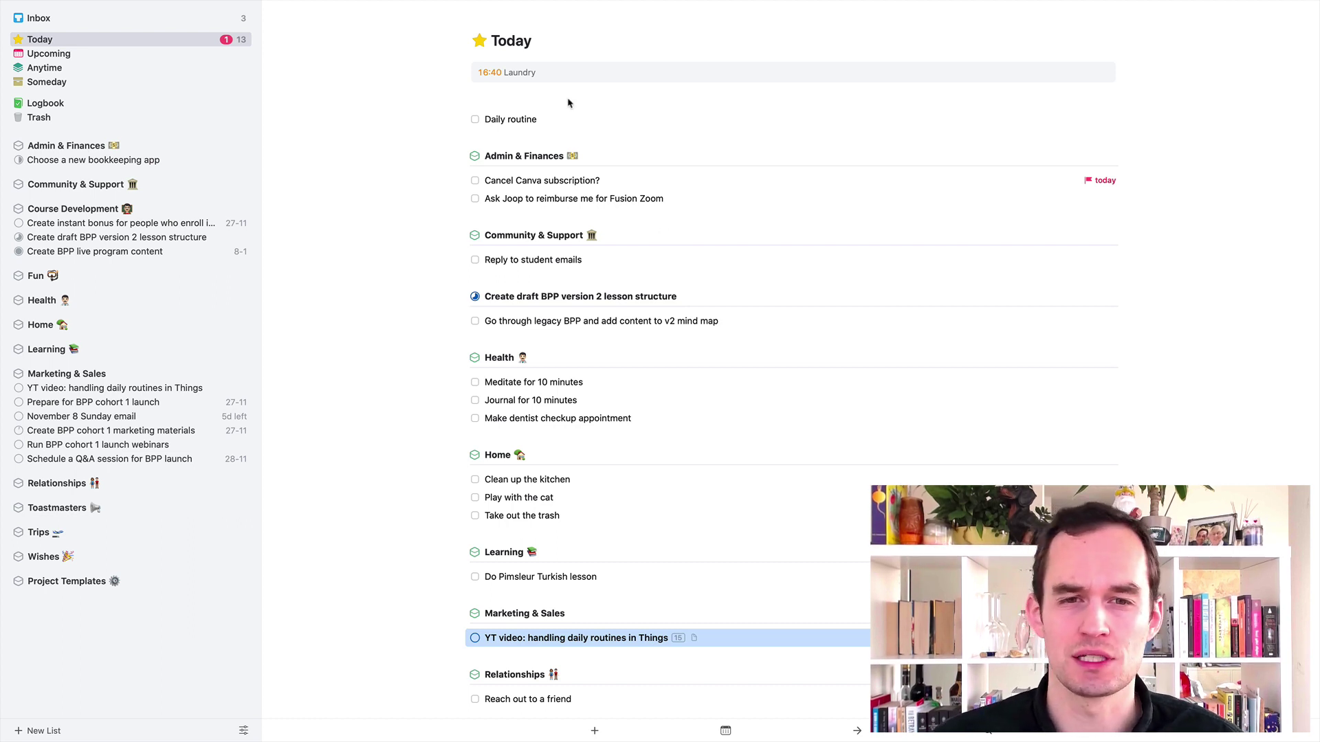
left_click(523, 127)
Start a checklist in Daily routine with meditate, journal and take out the trash items.
double_click(524, 128)
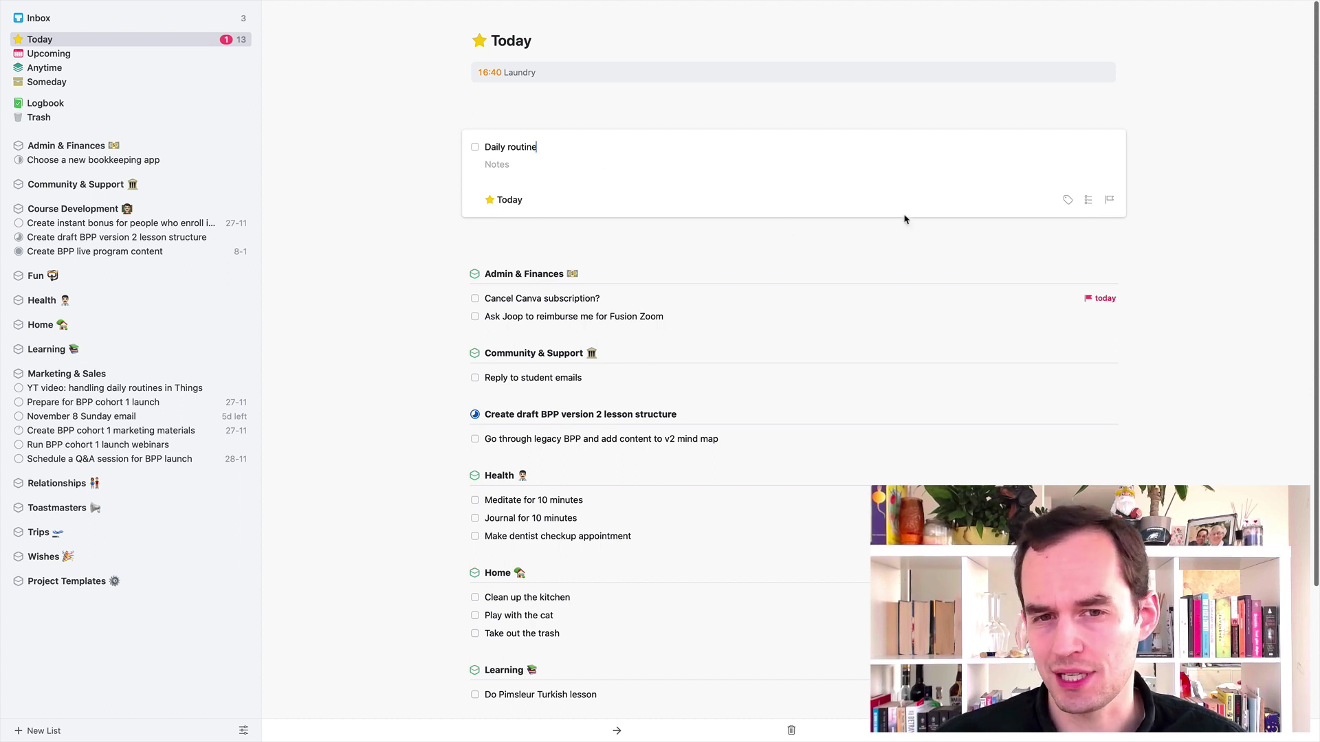
left_click(1088, 200)
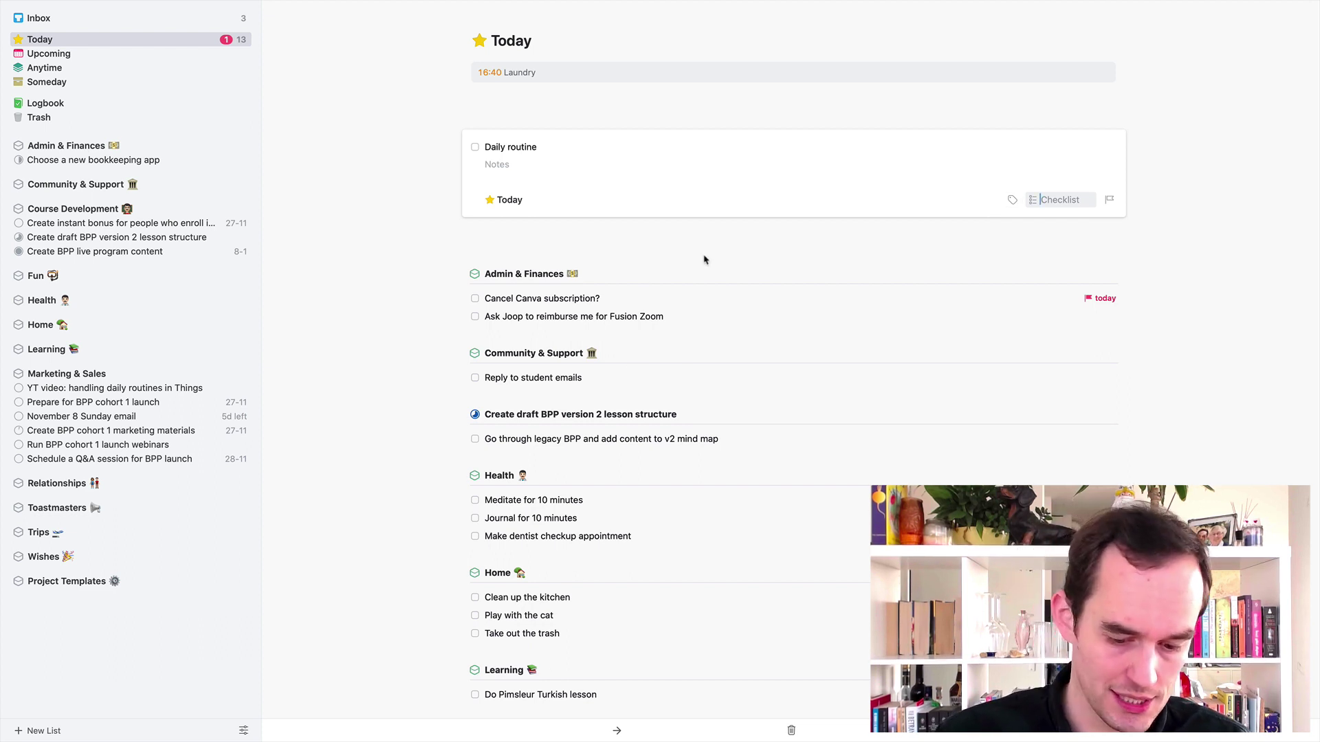
type("Meditate for 10 mi")
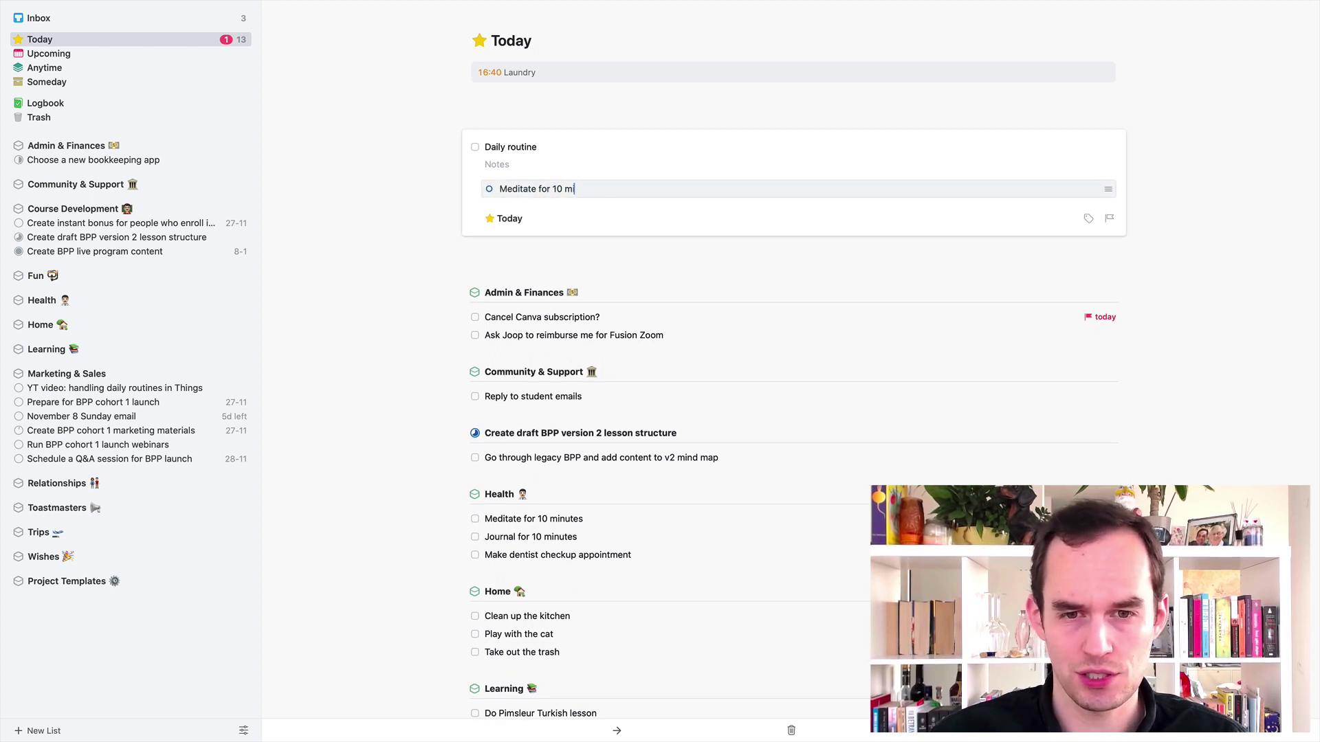
type("nutes")
key("Return")
type("Journal for 10 ")
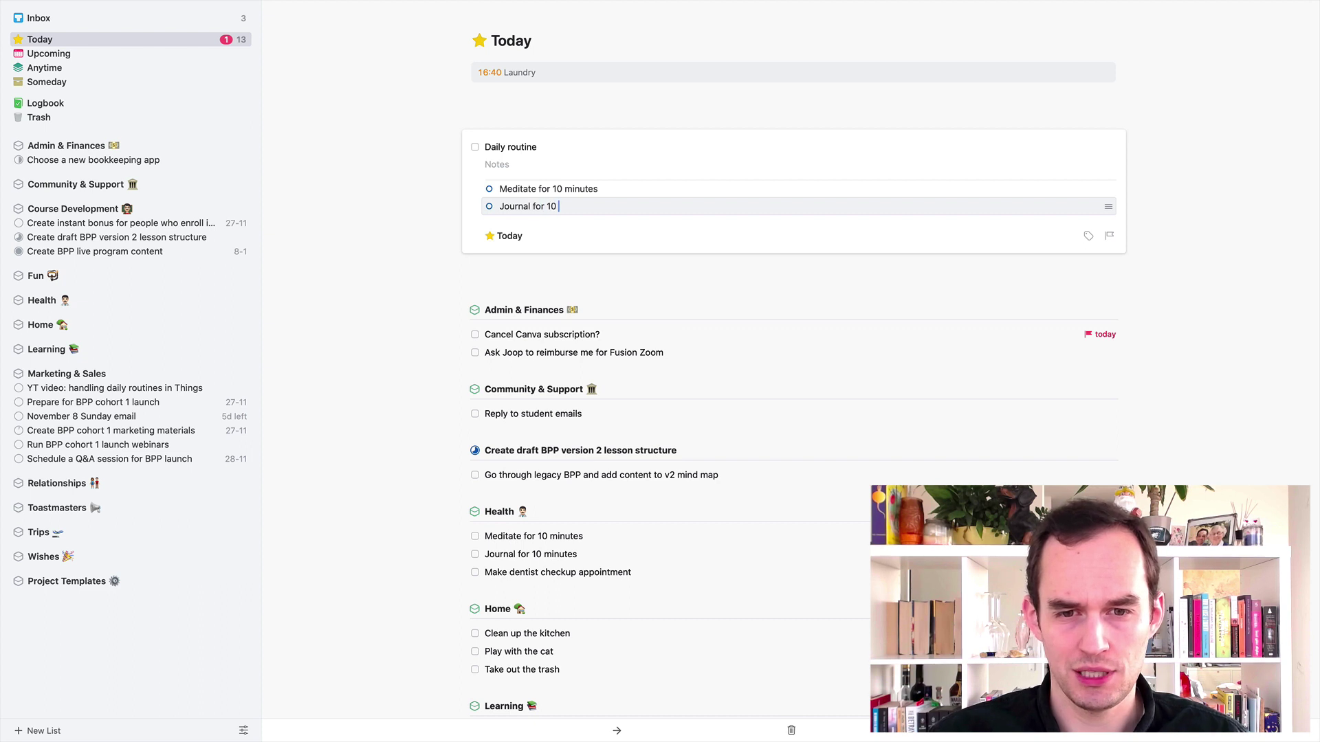
type("minutes")
key("Return")
type("Take out the trash")
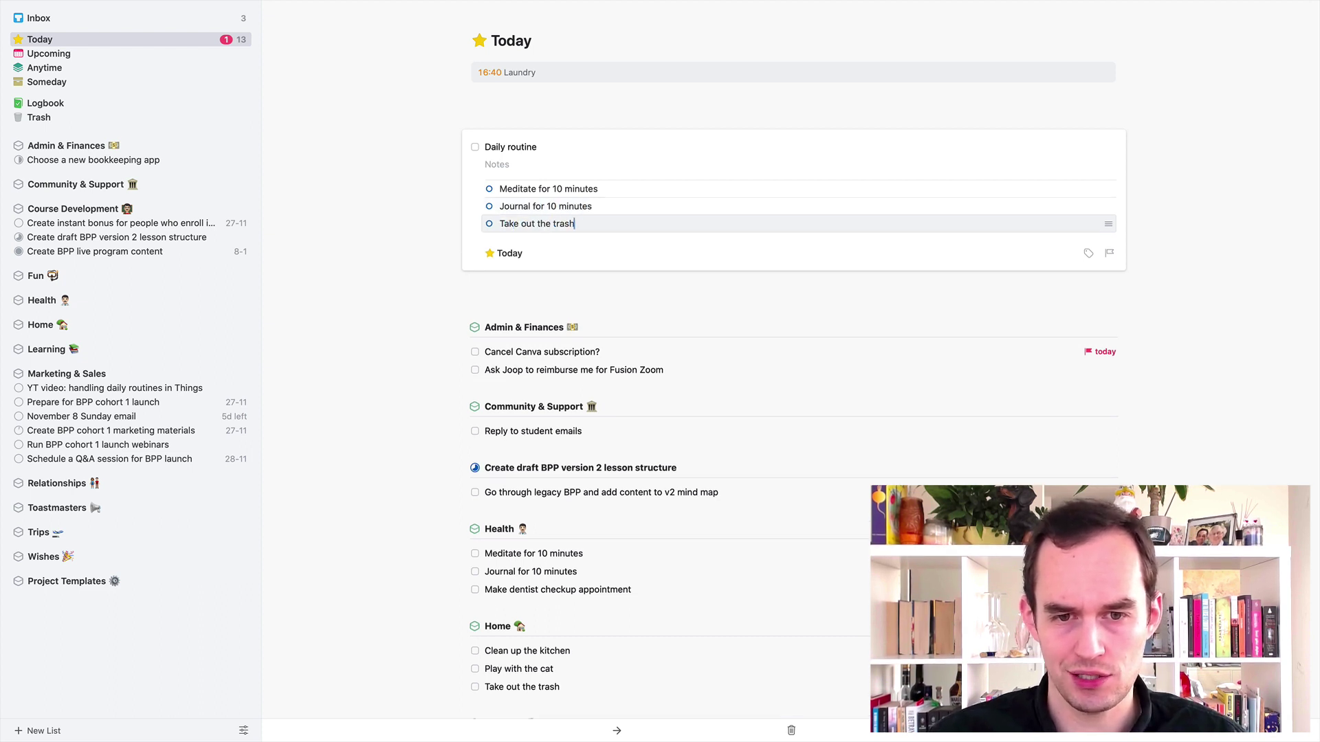
key("Return")
Finish the checklist with clean up the kitchen, play with the cat and reach out to a friend.
type("Clean up the kitchen")
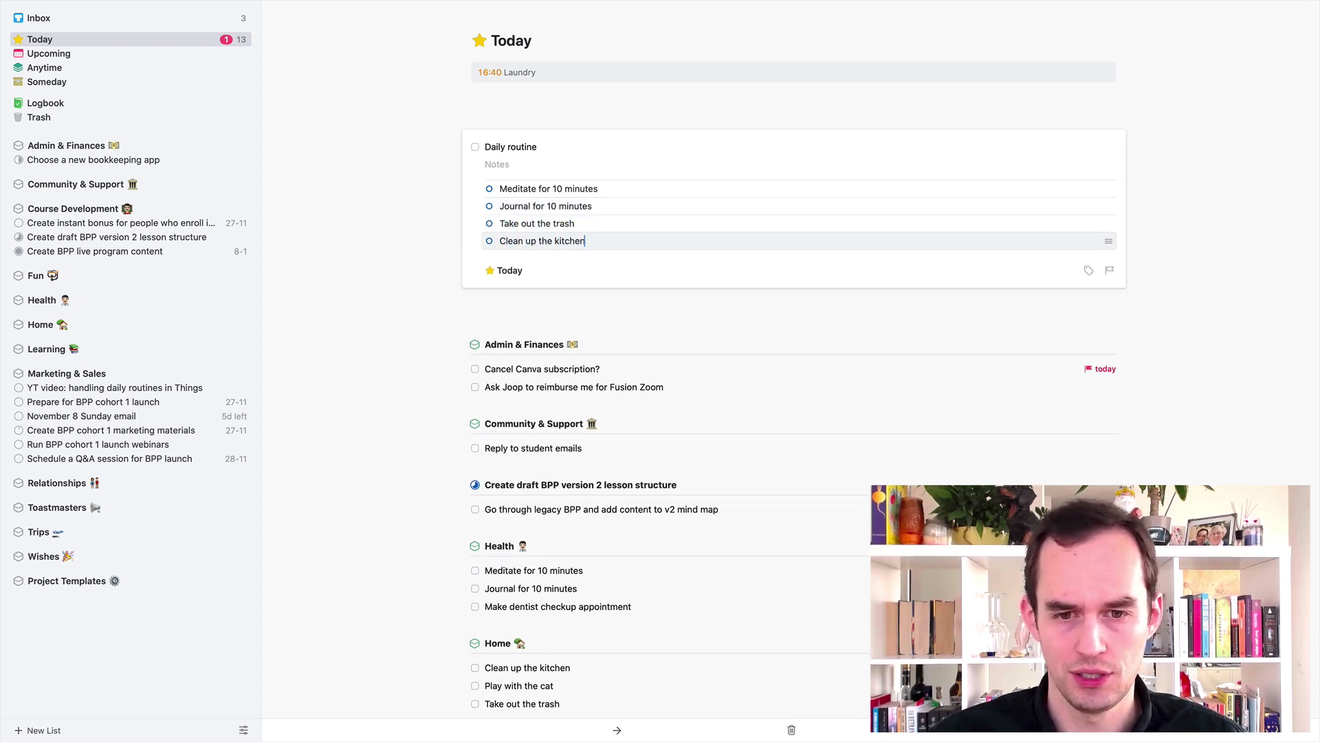
key("Return")
type("Play with the cat")
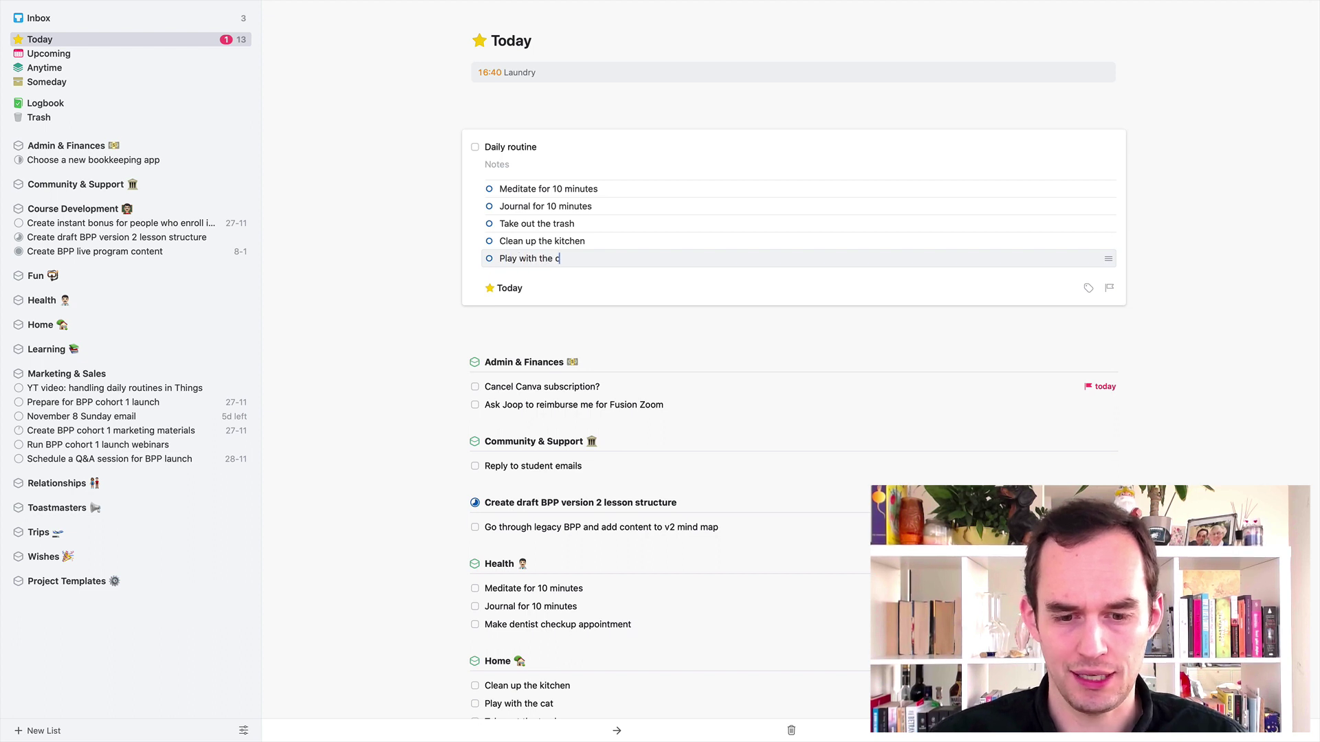
key("Return")
type("Reach cut to a friend")
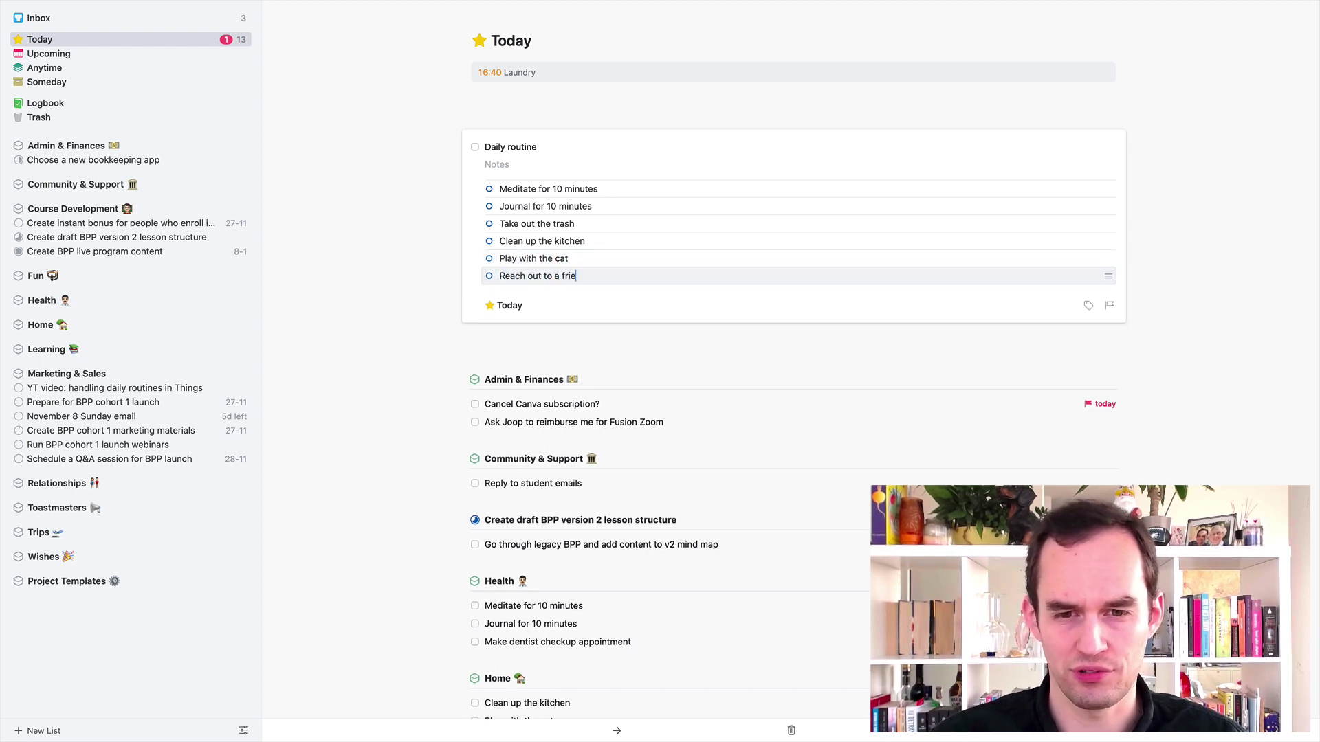
key("Return")
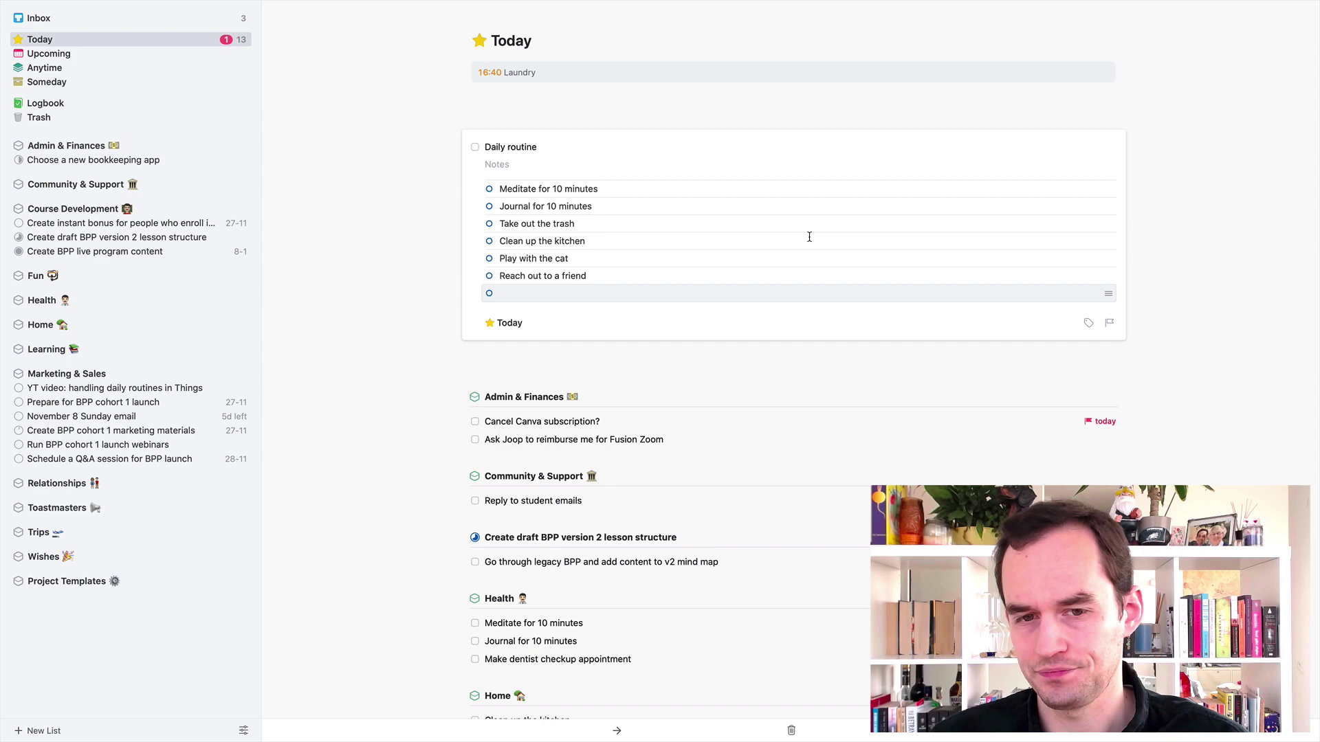
key("Escape")
key("Escape")
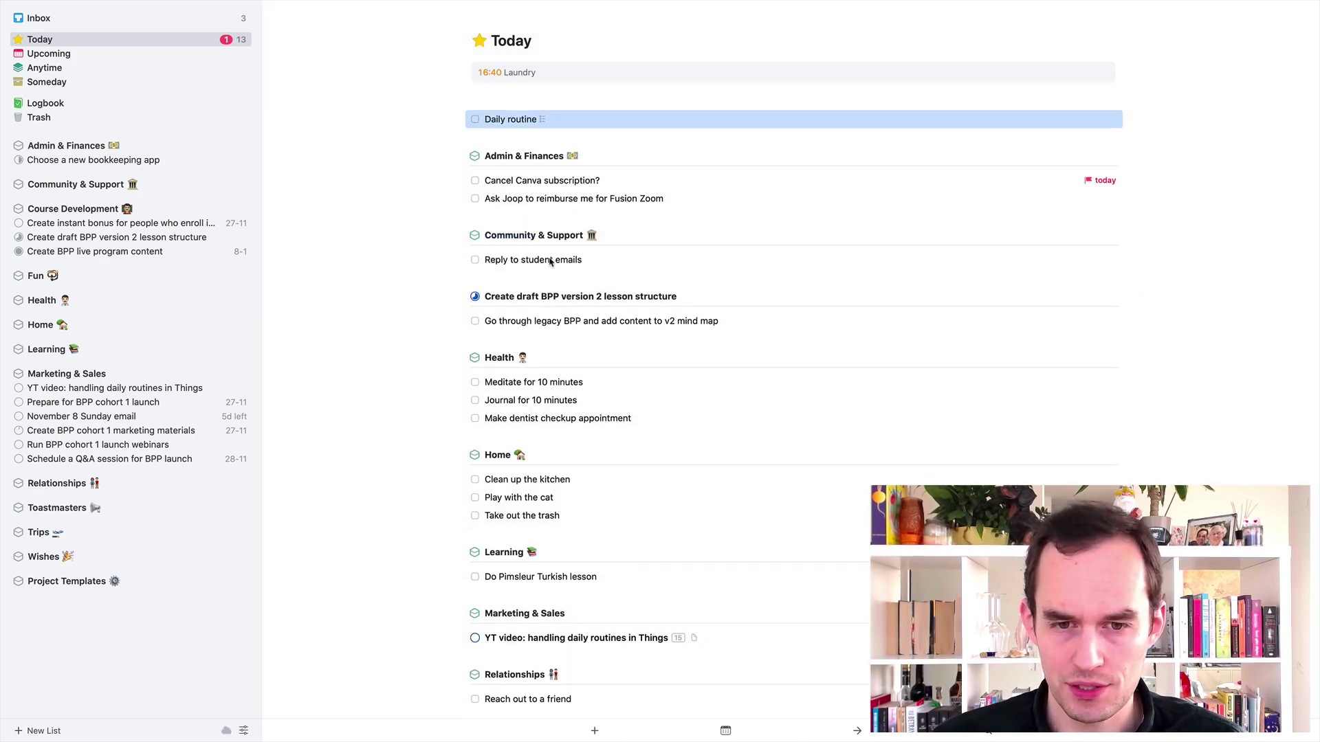
Delete the meditate, journal, kitchen, cat, trash and friend to-dos together from Today.
left_click(508, 382)
left_click(514, 401, "shift")
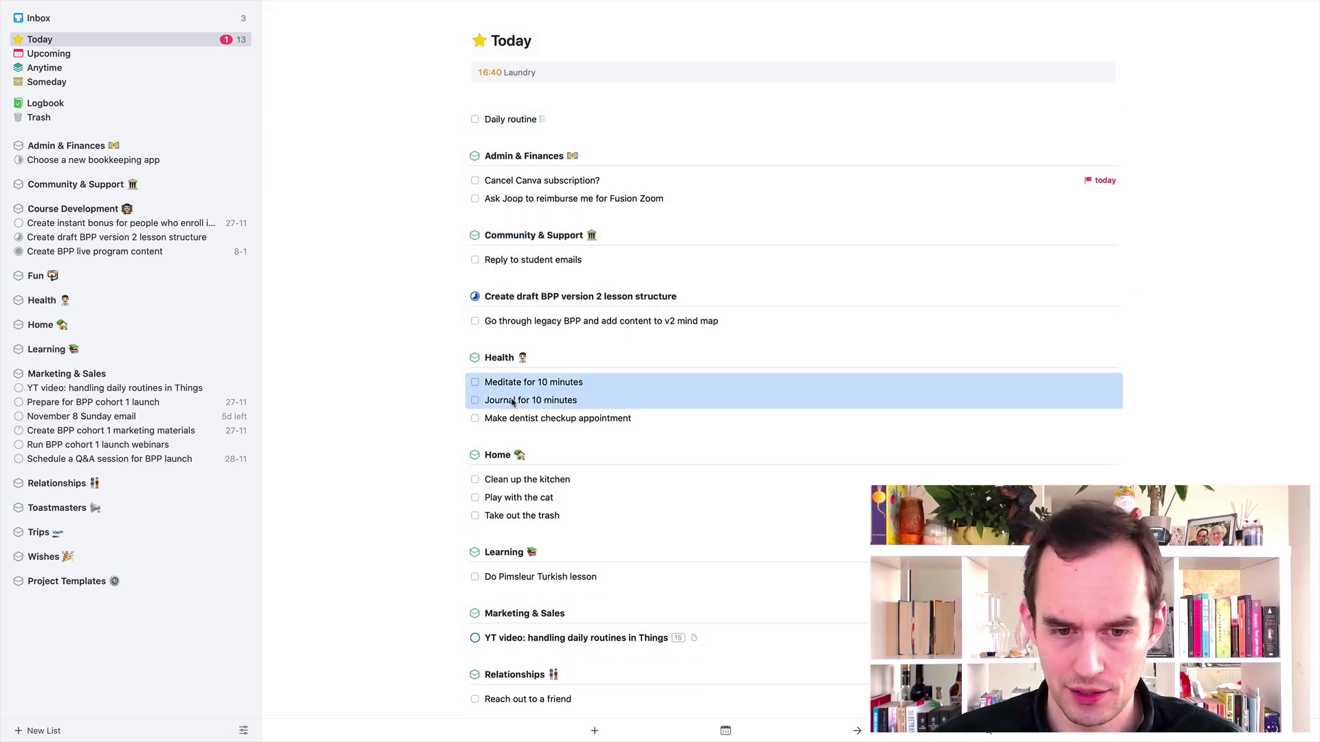
left_click(517, 480)
left_click(517, 499, "shift")
left_click(507, 382, "super")
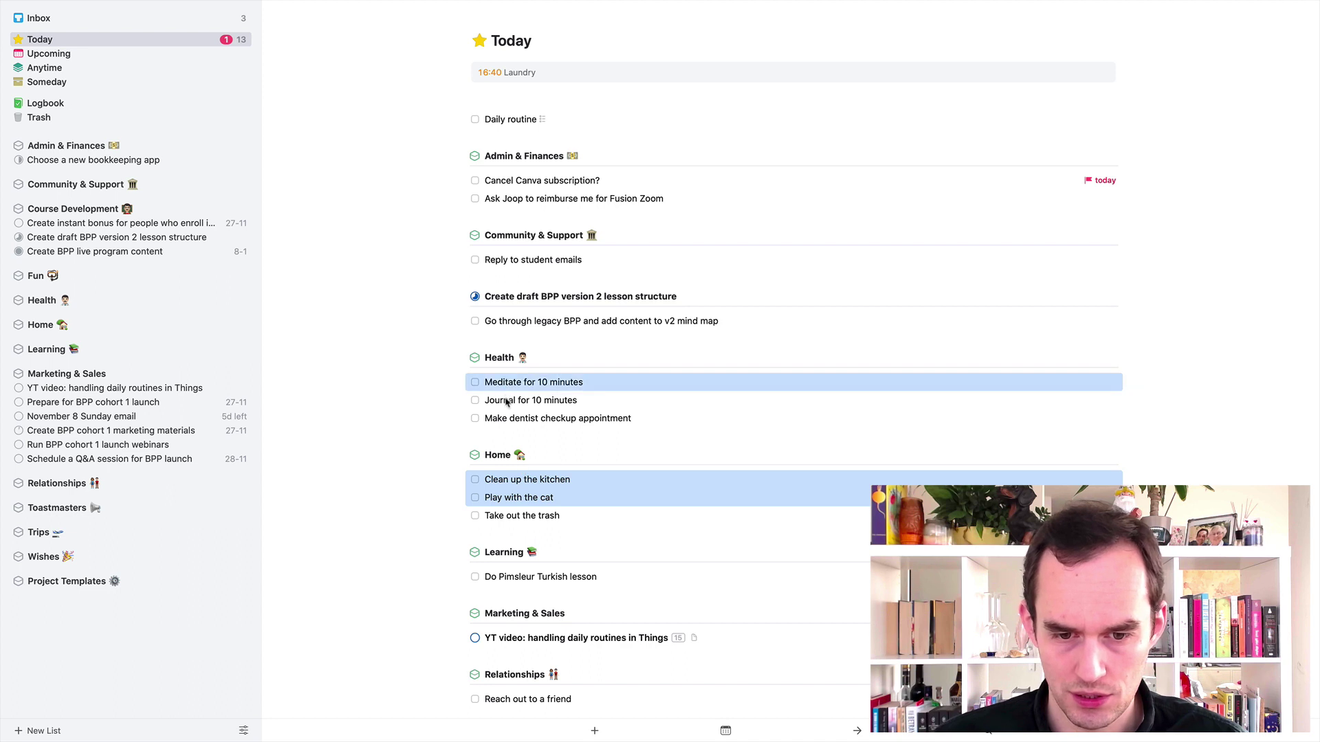
left_click(507, 401, "super")
left_click(528, 518, "super")
left_click(533, 700, "super")
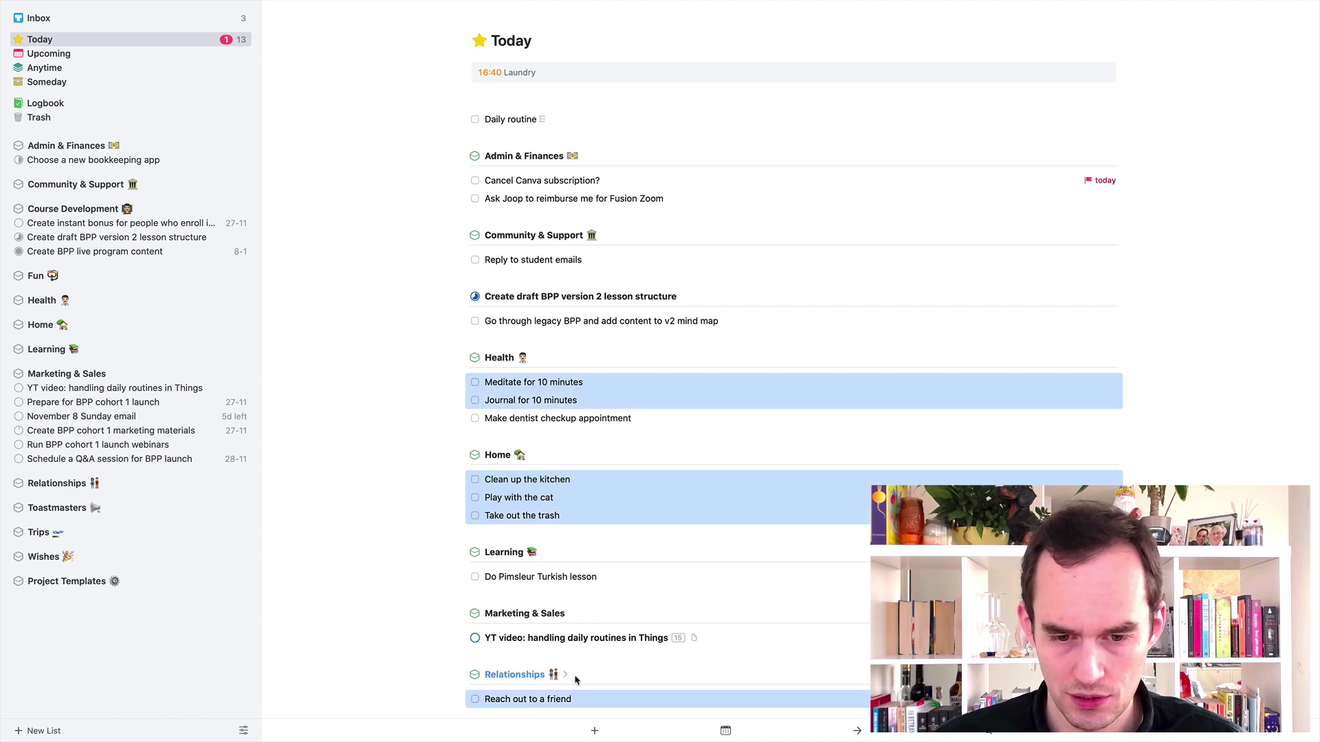
key("Delete")
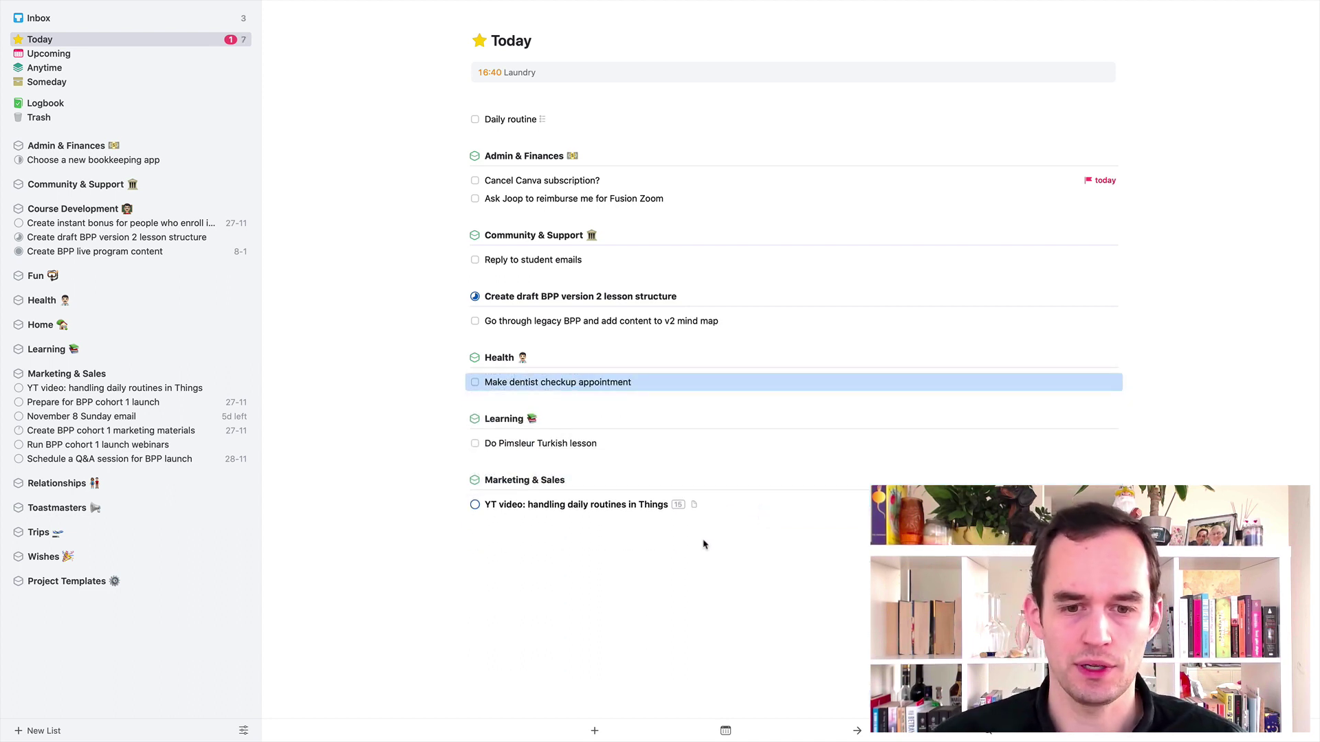
left_click(689, 567)
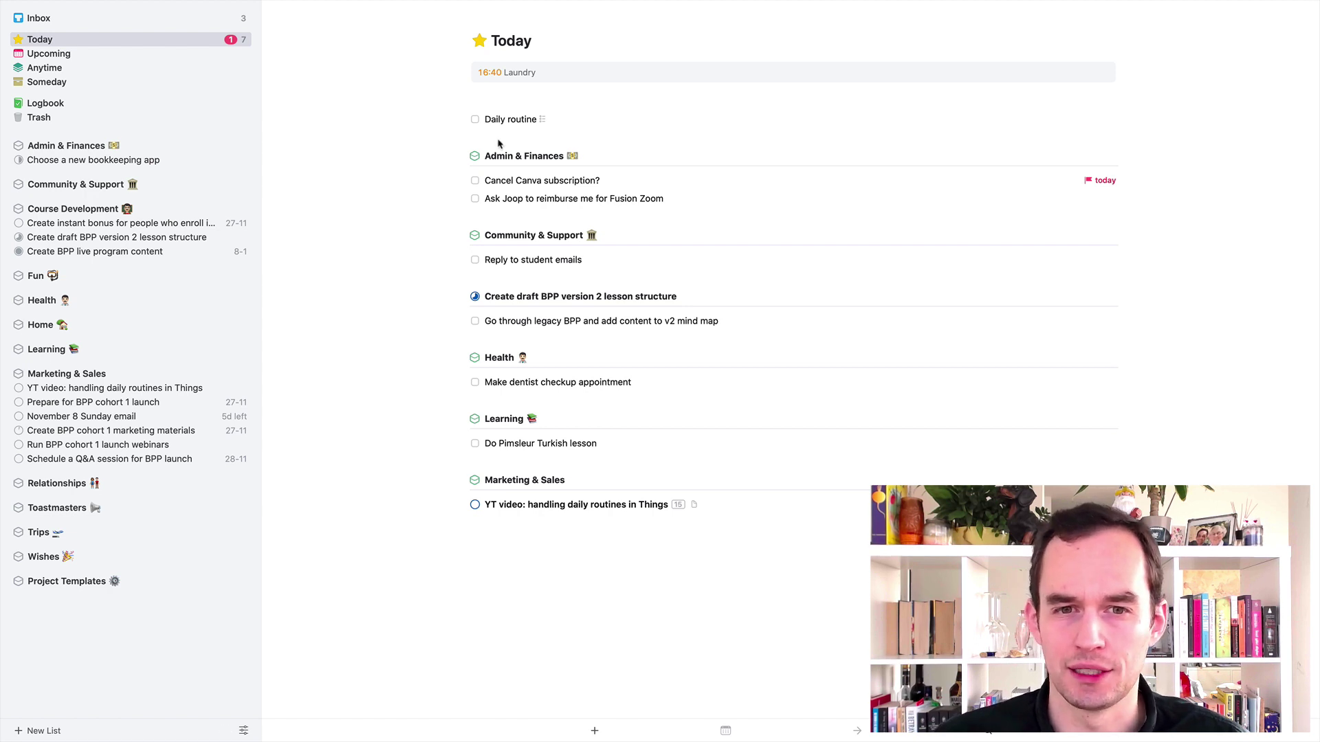
left_click(517, 124)
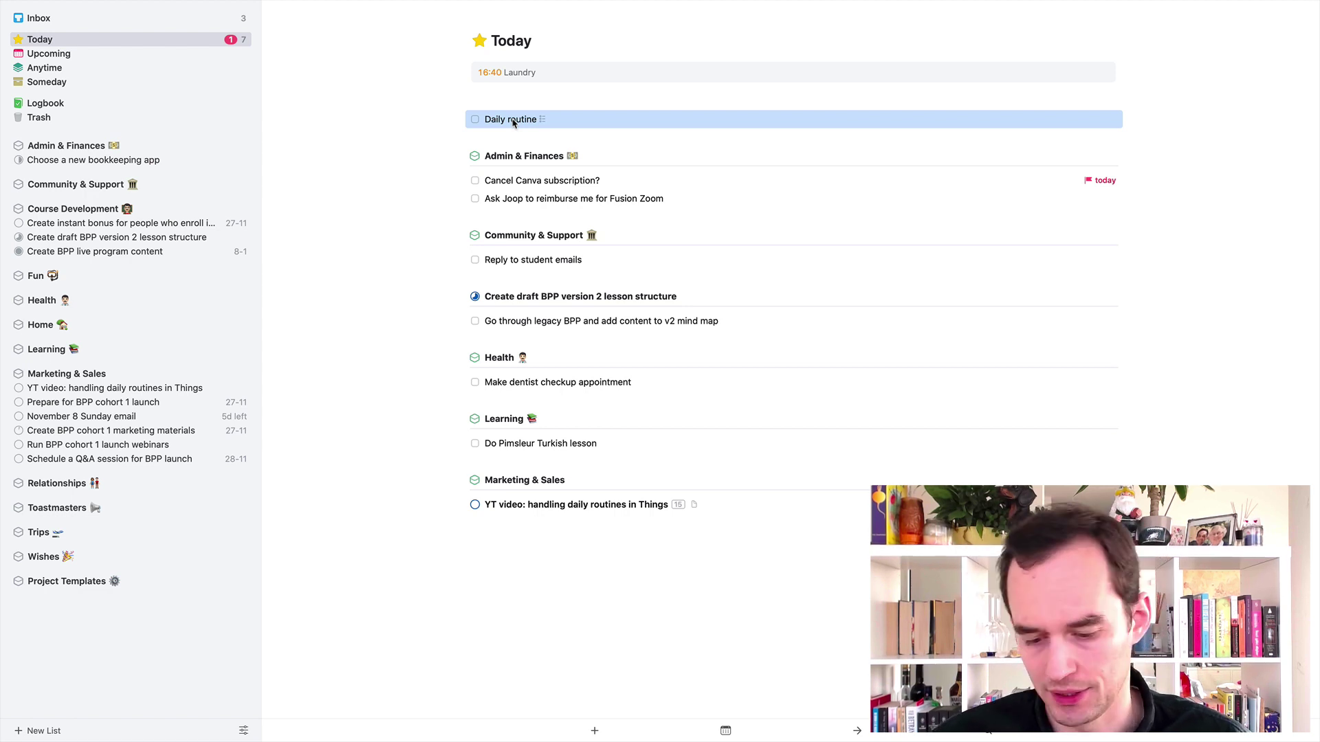
Move Daily routine into the Health area.
key("super+shift+m")
type("heal")
key("Return")
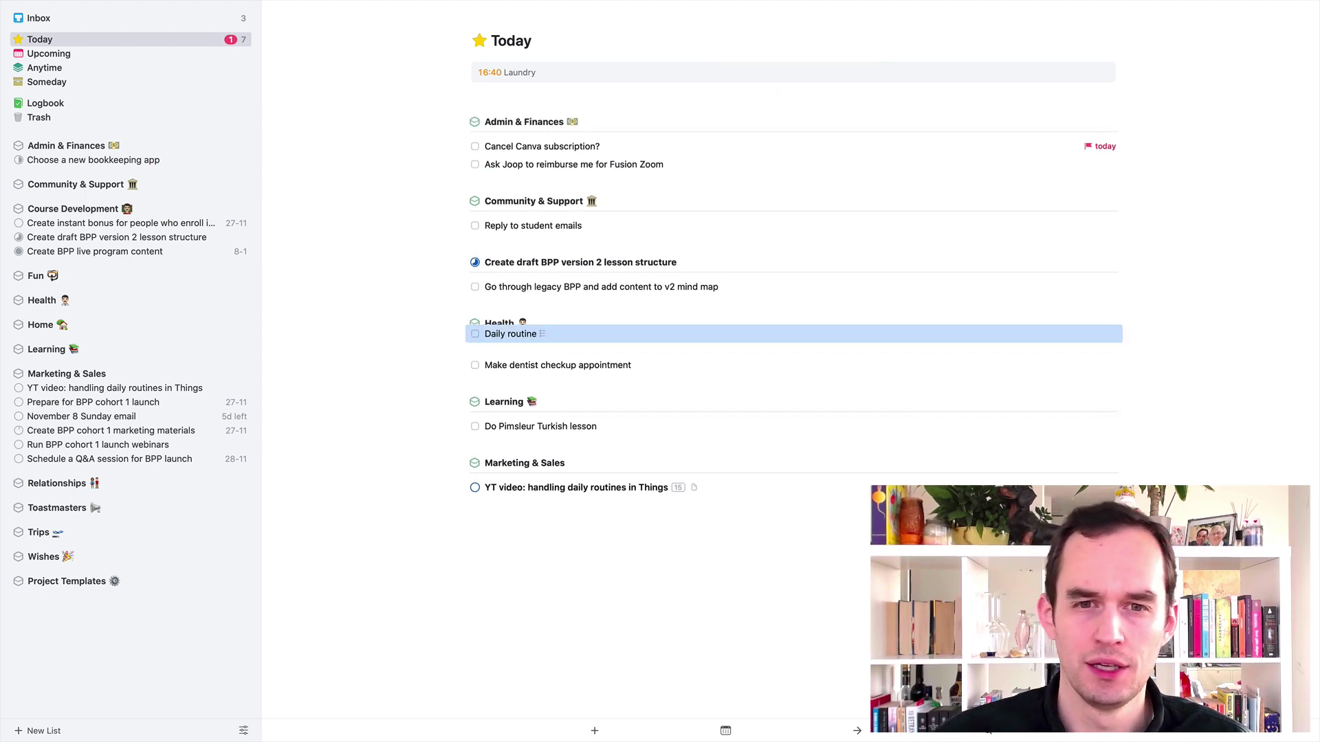
left_click(614, 545)
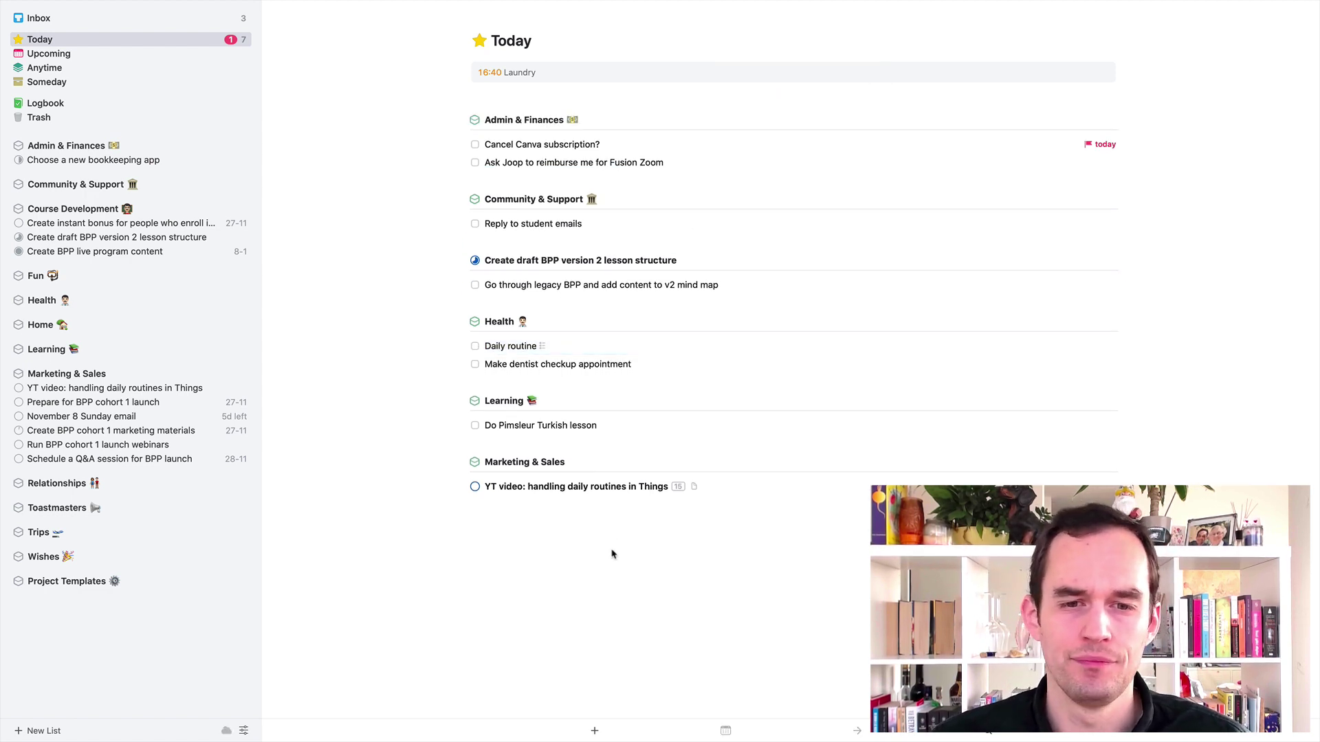
Set Daily routine to repeat daily.
right_click(522, 348)
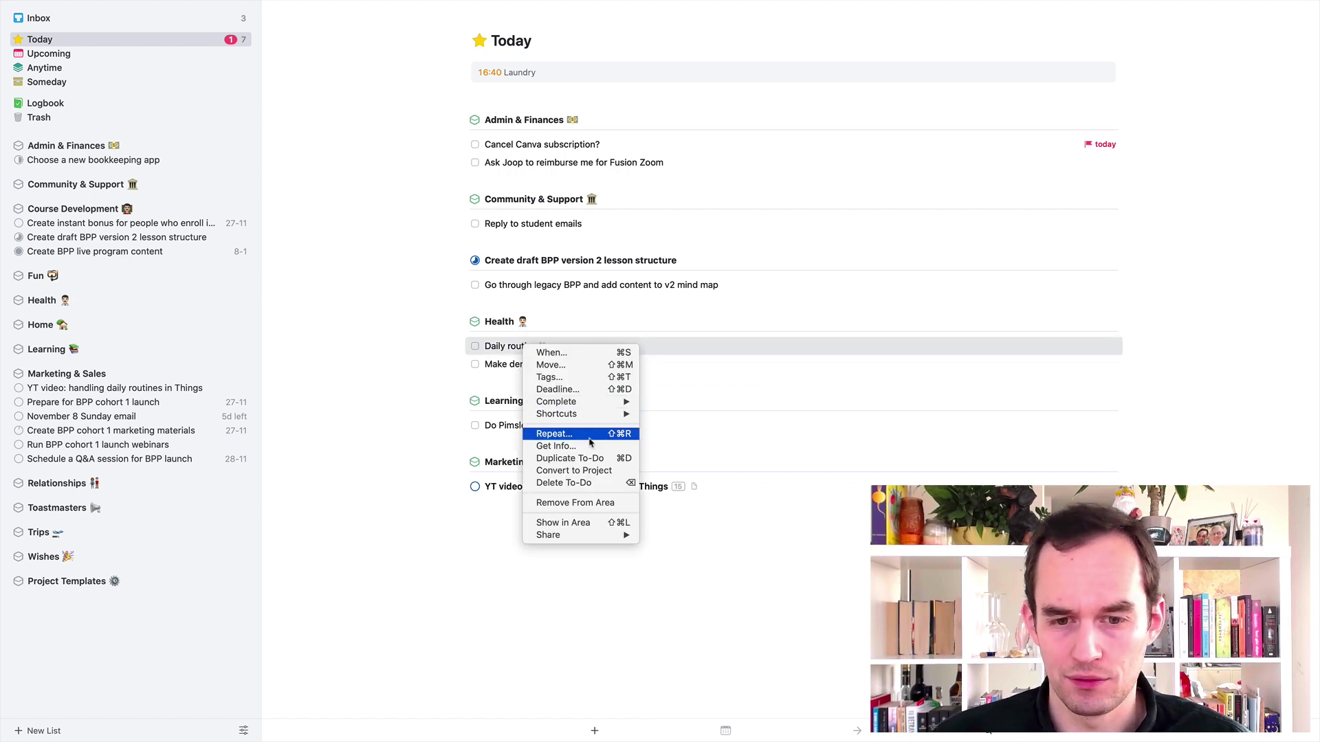
left_click(629, 434)
left_click(592, 43)
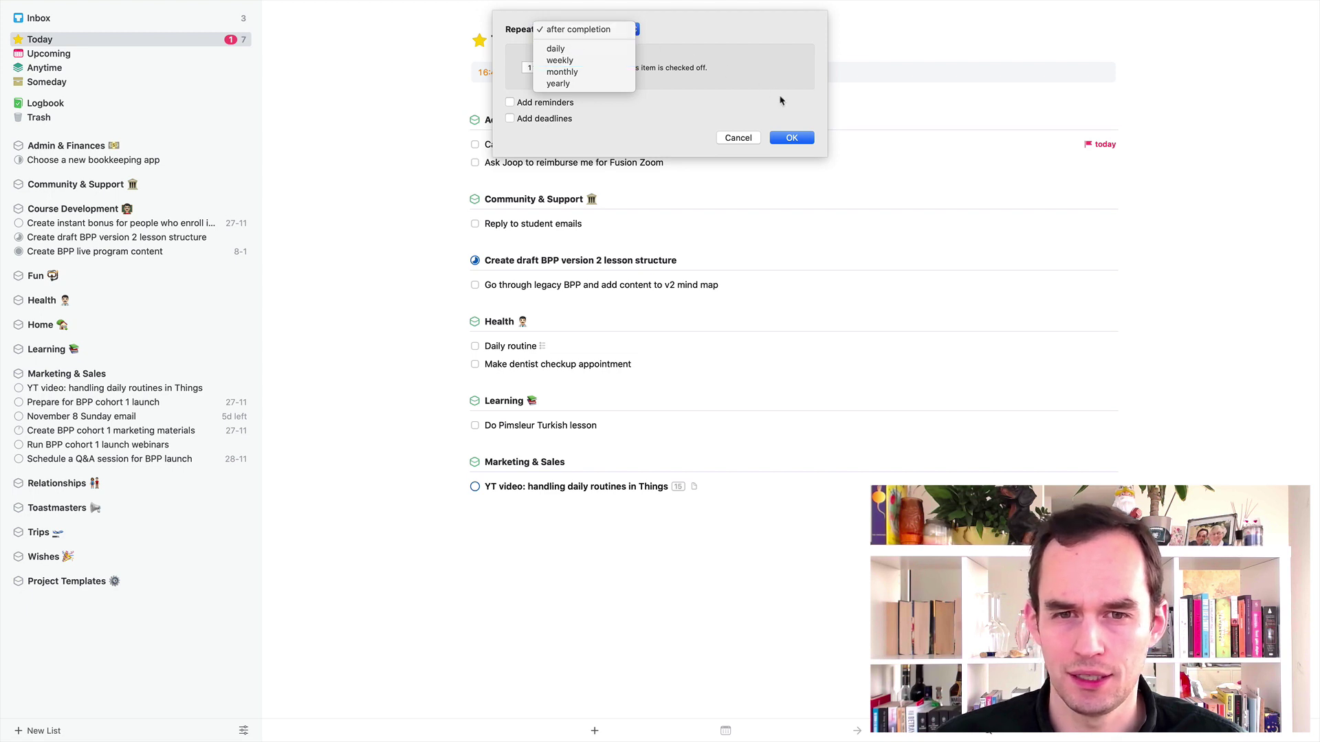
left_click(557, 49)
left_click(792, 165)
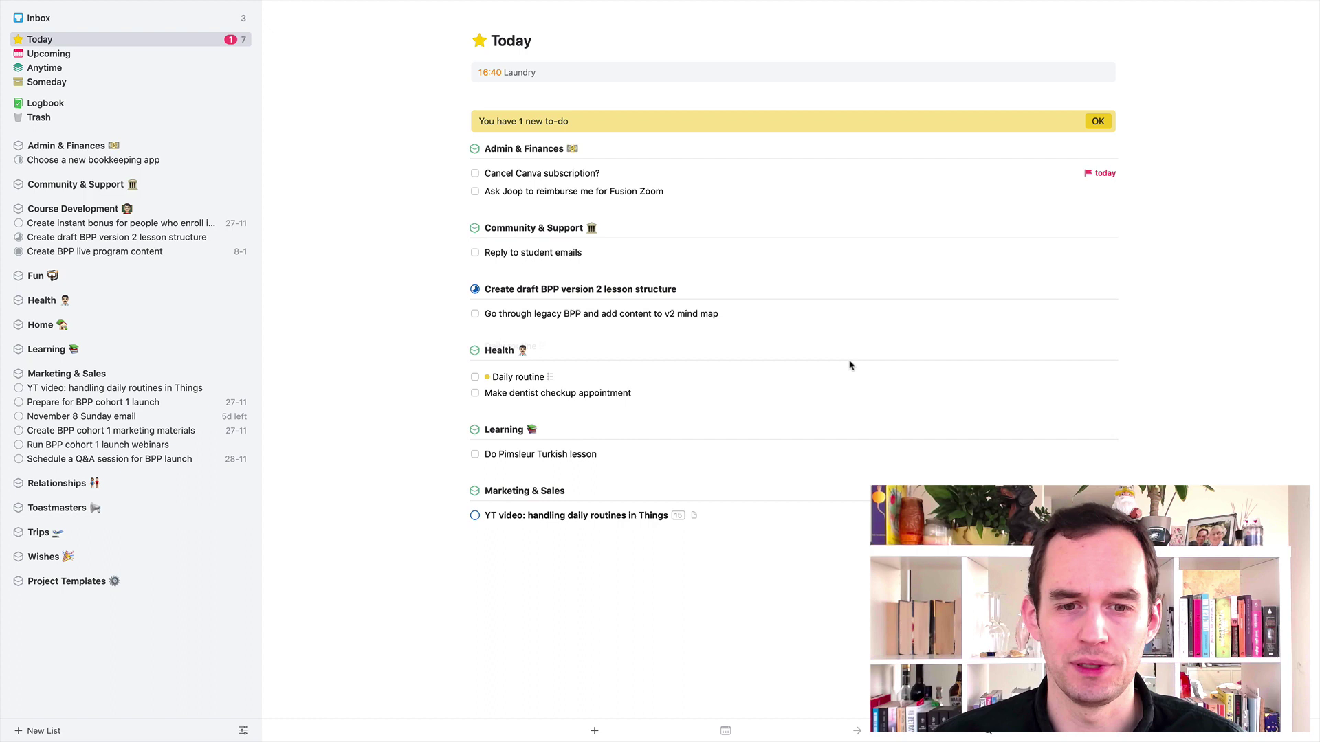
left_click(1098, 121)
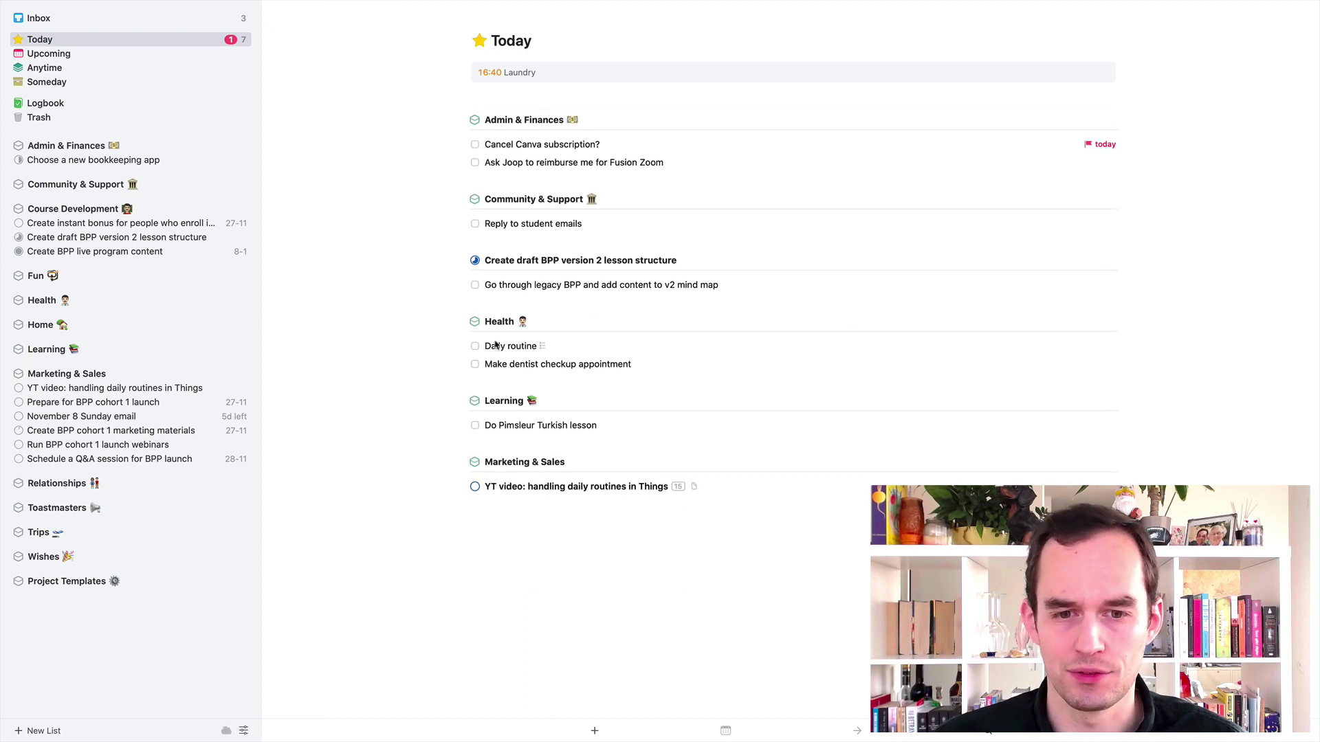
left_click(475, 346)
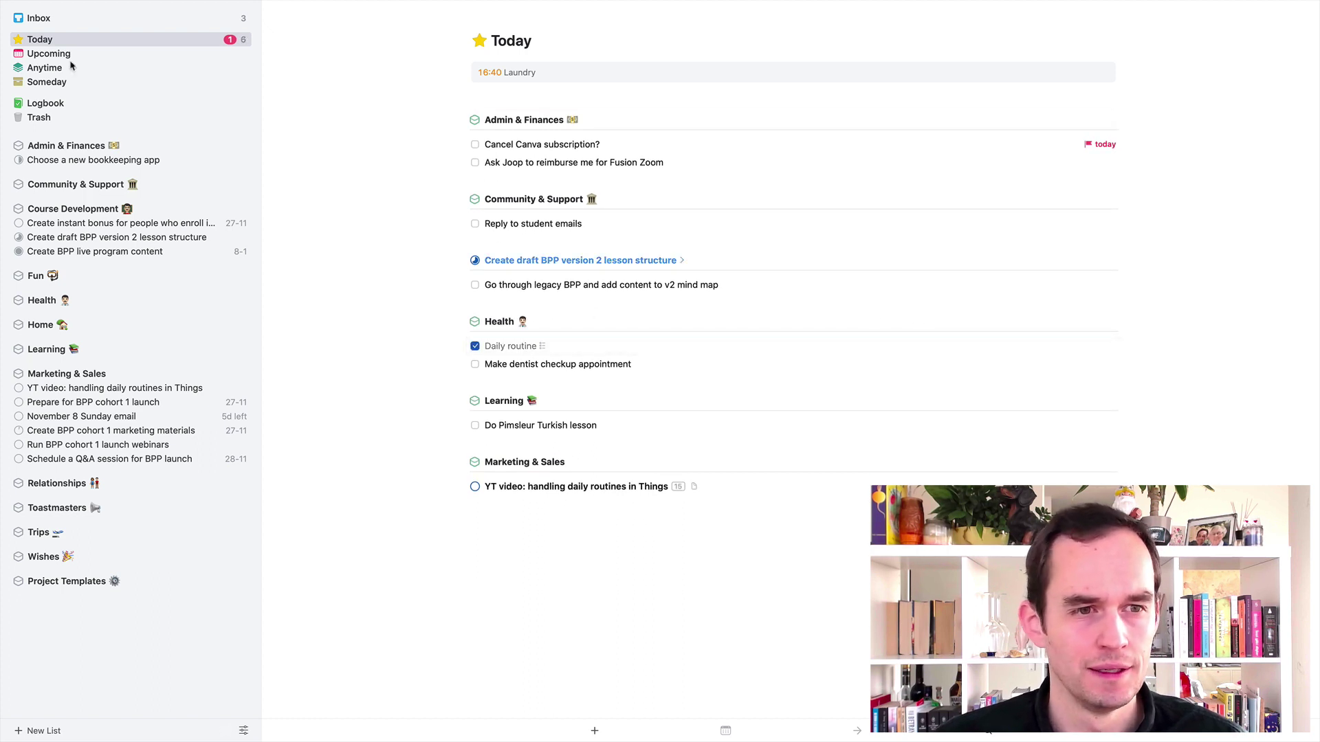
left_click(48, 53)
left_click(557, 129)
double_click(557, 130)
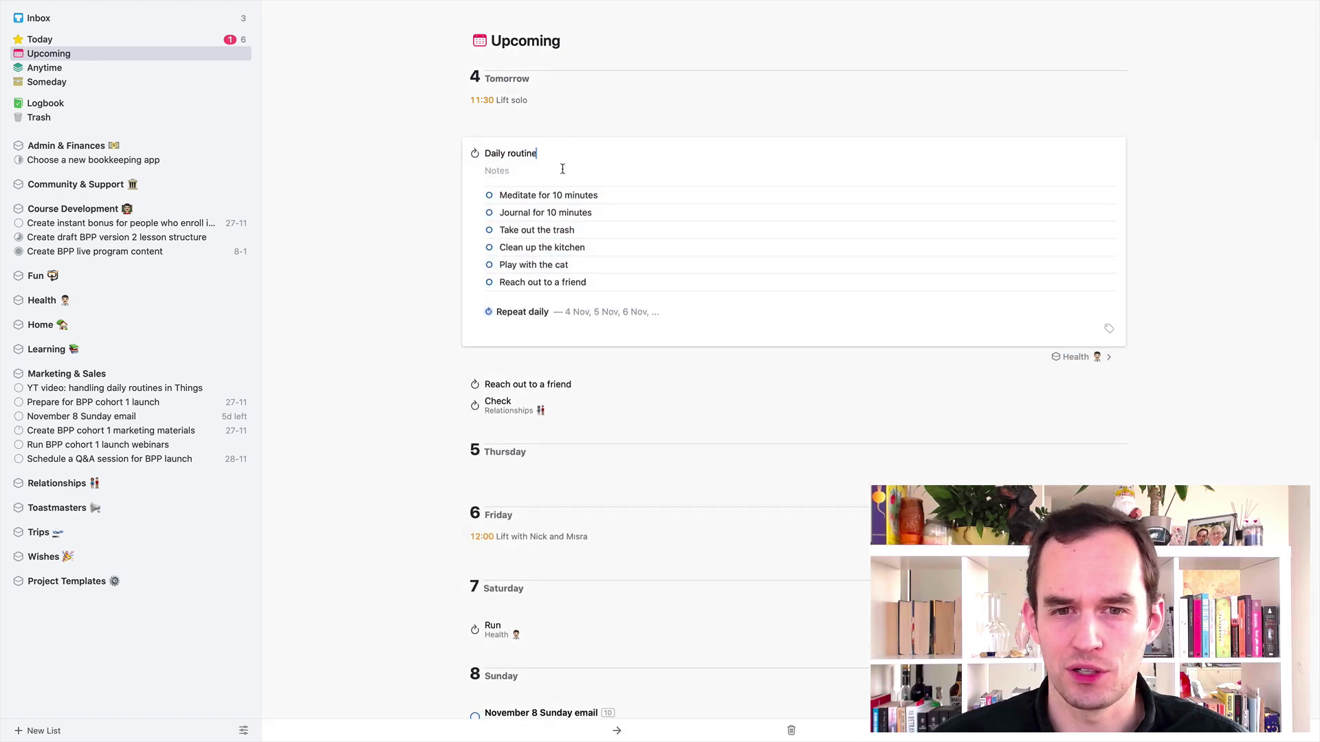
left_click(881, 79)
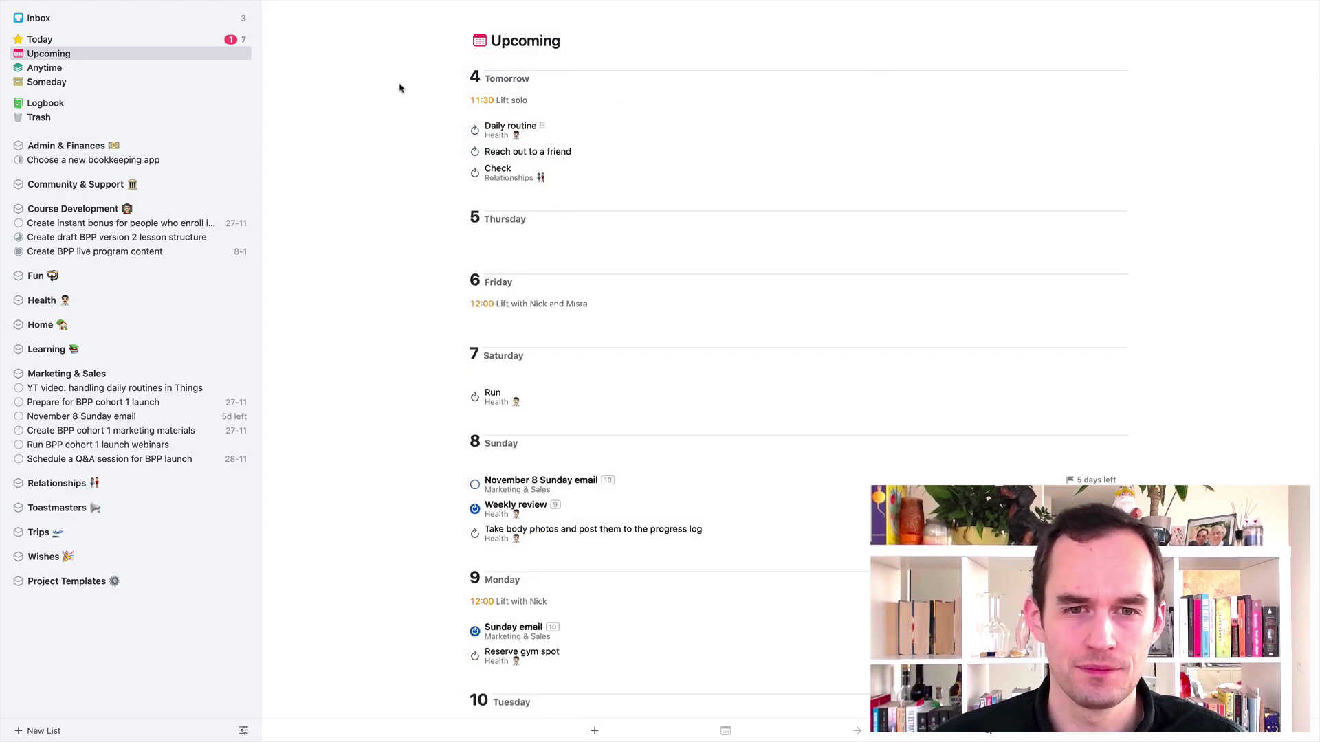
left_click(188, 39)
left_click(524, 346)
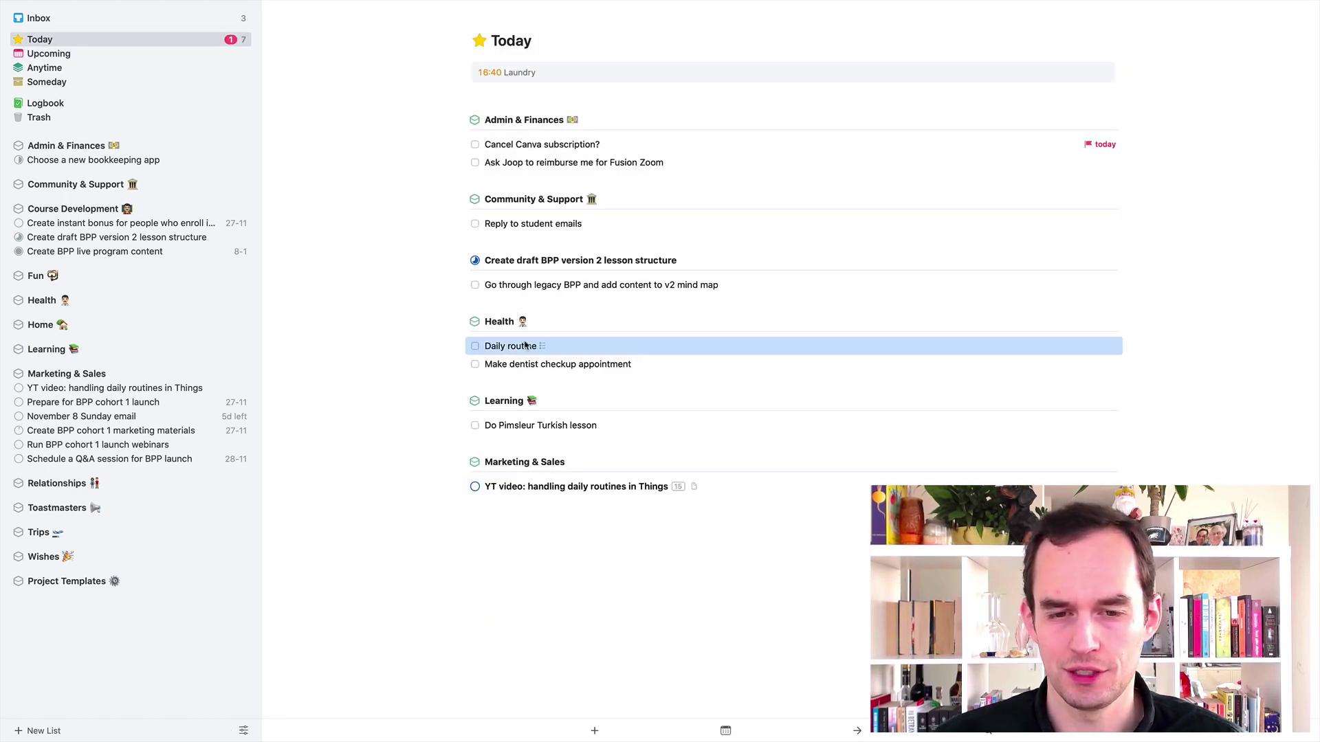
Tick off Meditate for 10 minutes and Clean up the kitchen in the Daily routine checklist.
double_click(596, 349)
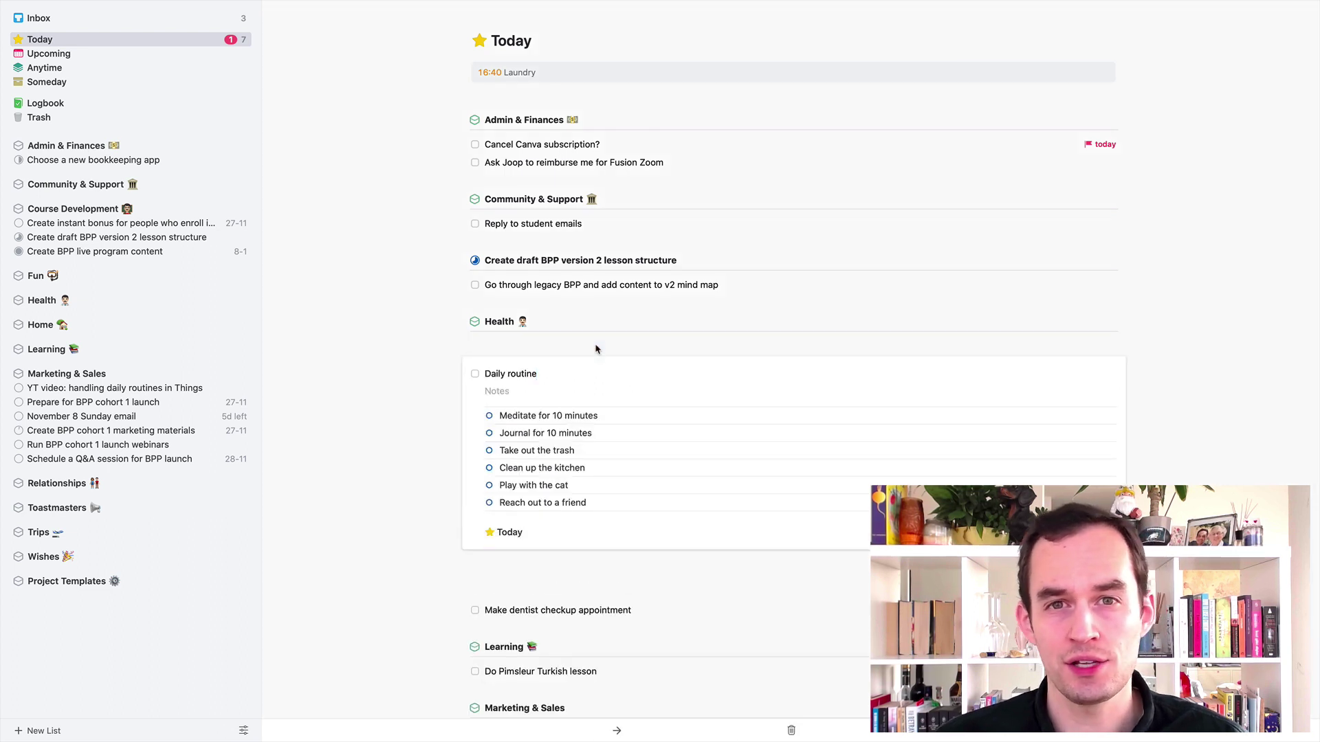
left_click(489, 415)
left_click(488, 468)
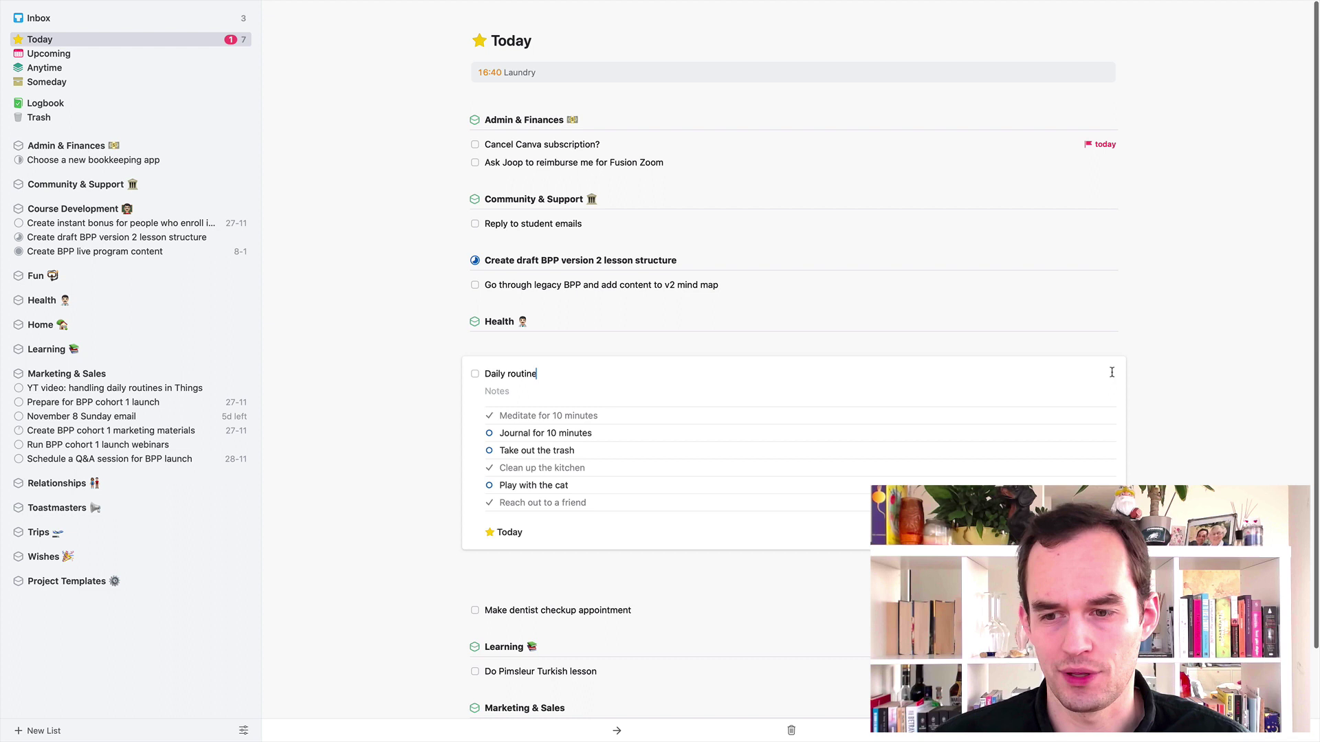
left_click(1180, 380)
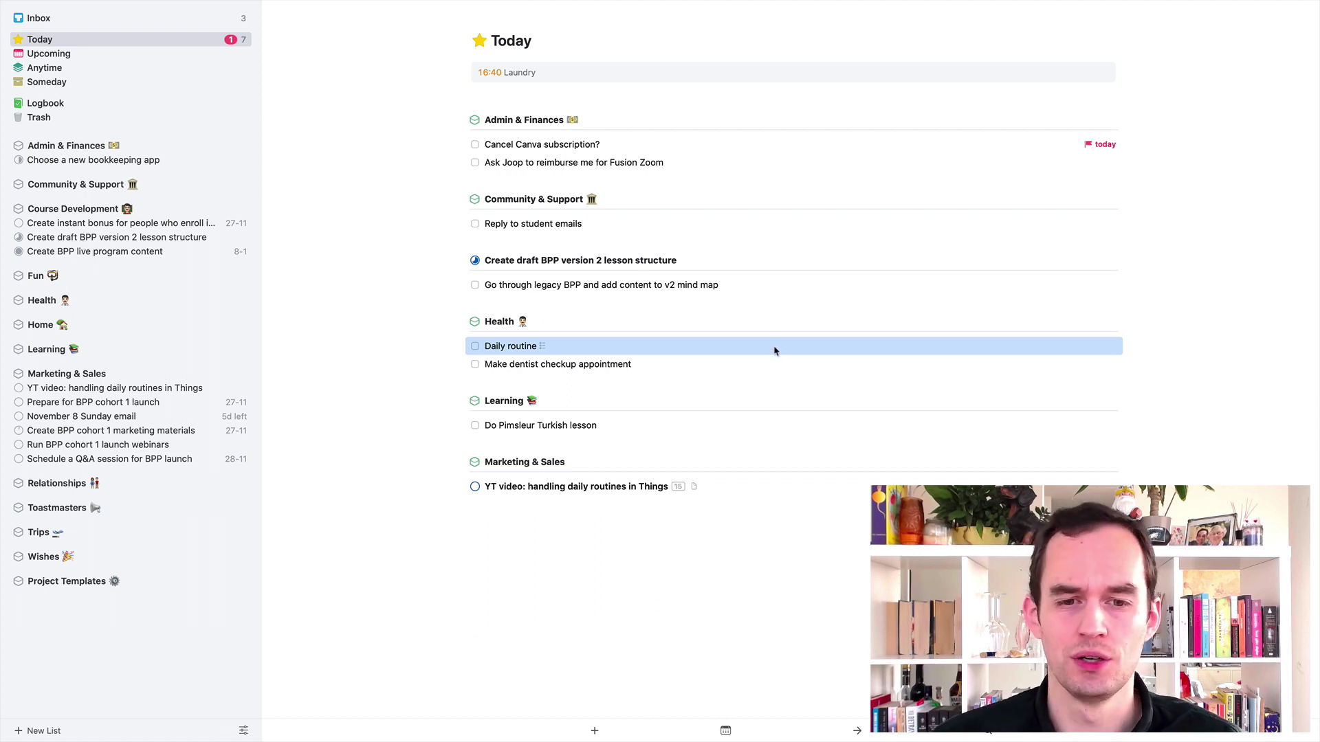
Cancel the trash, journaling and cat checklist items, then complete and undo Reply to student emails.
double_click(566, 348)
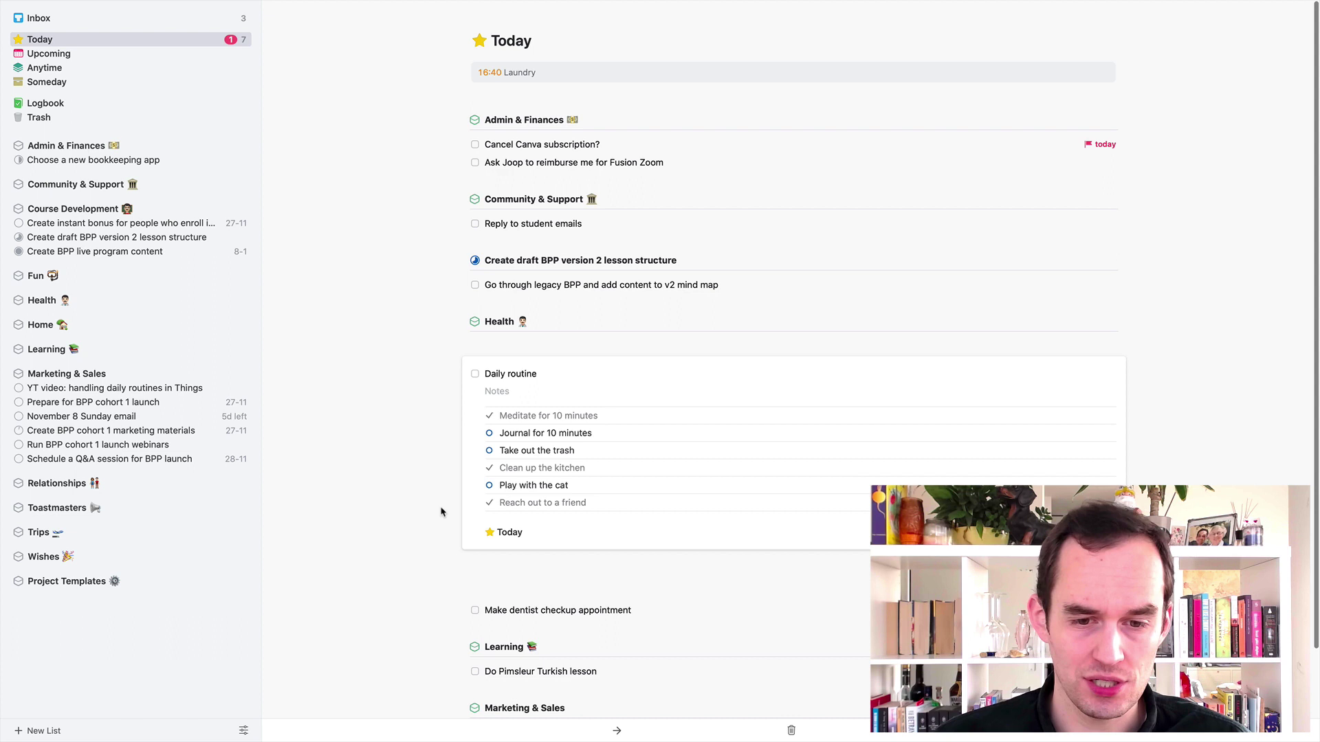
left_click(489, 451, "alt")
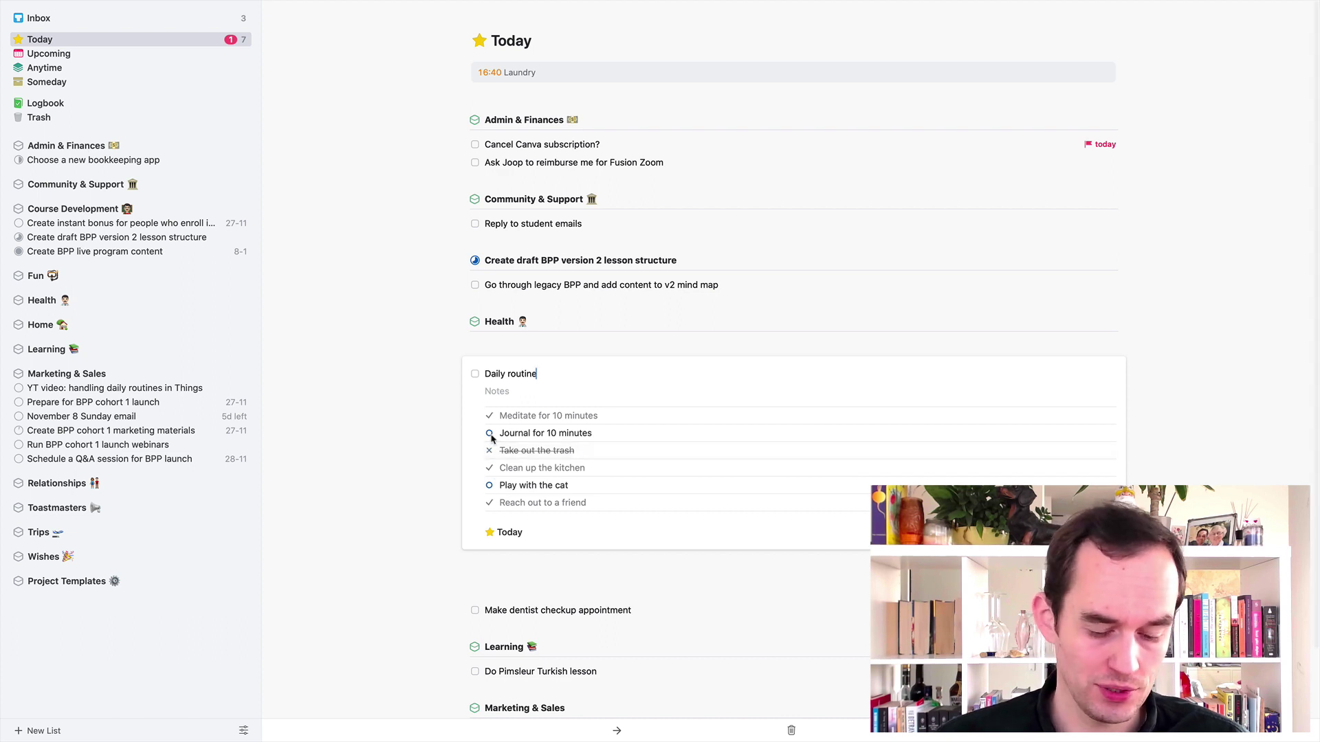
left_click(490, 435, "alt")
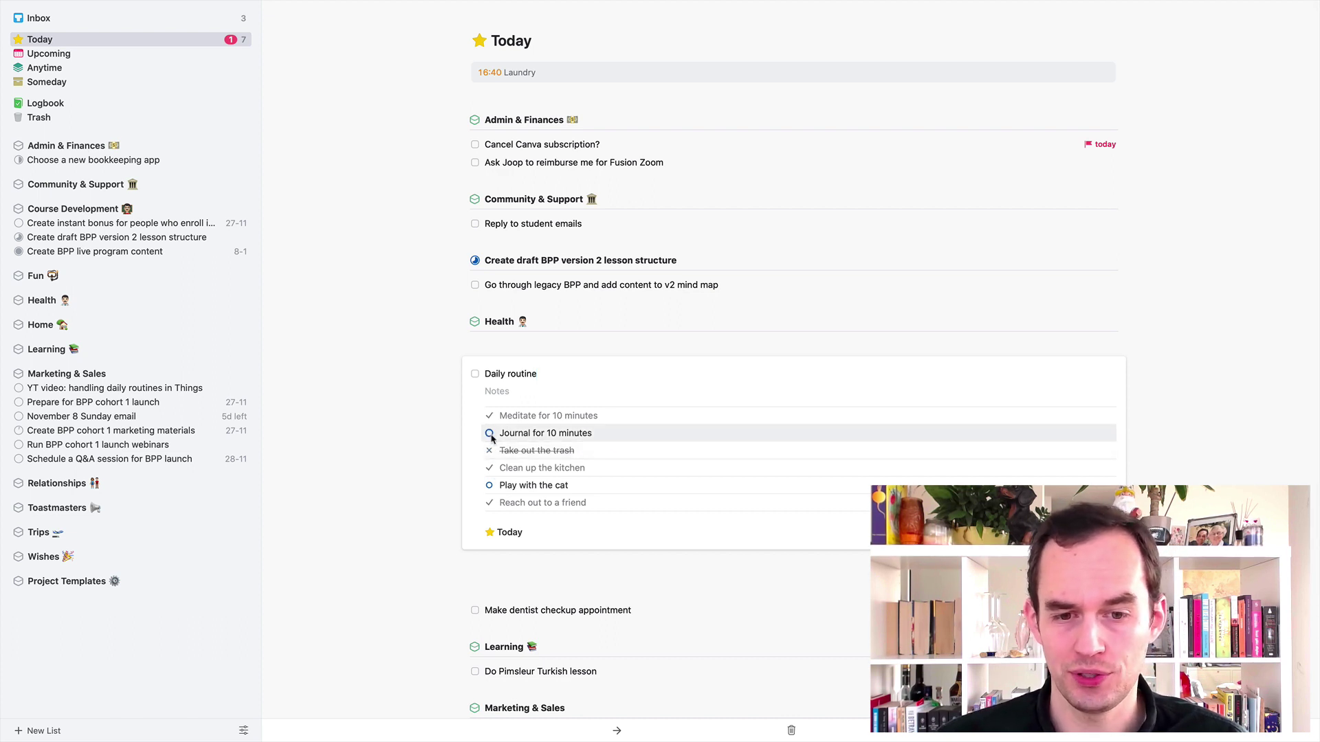
left_click(489, 486, "alt")
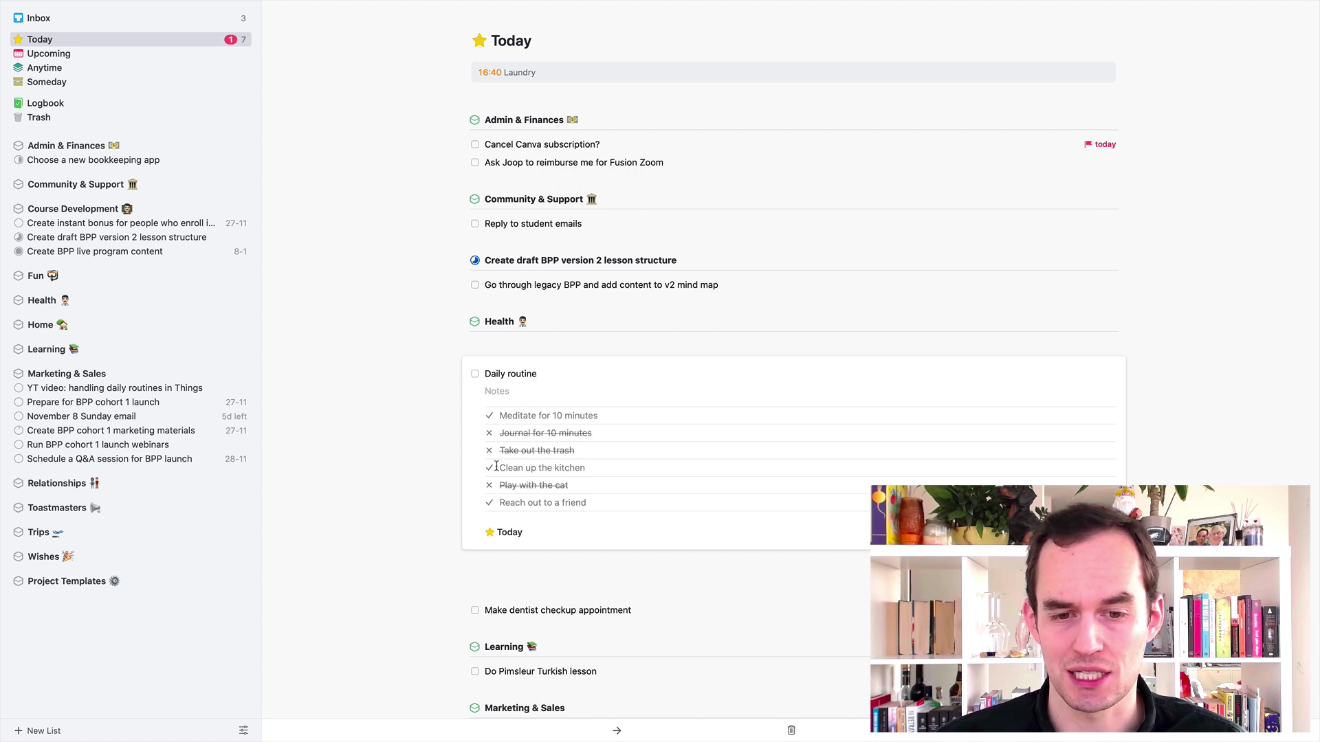
left_click(914, 246)
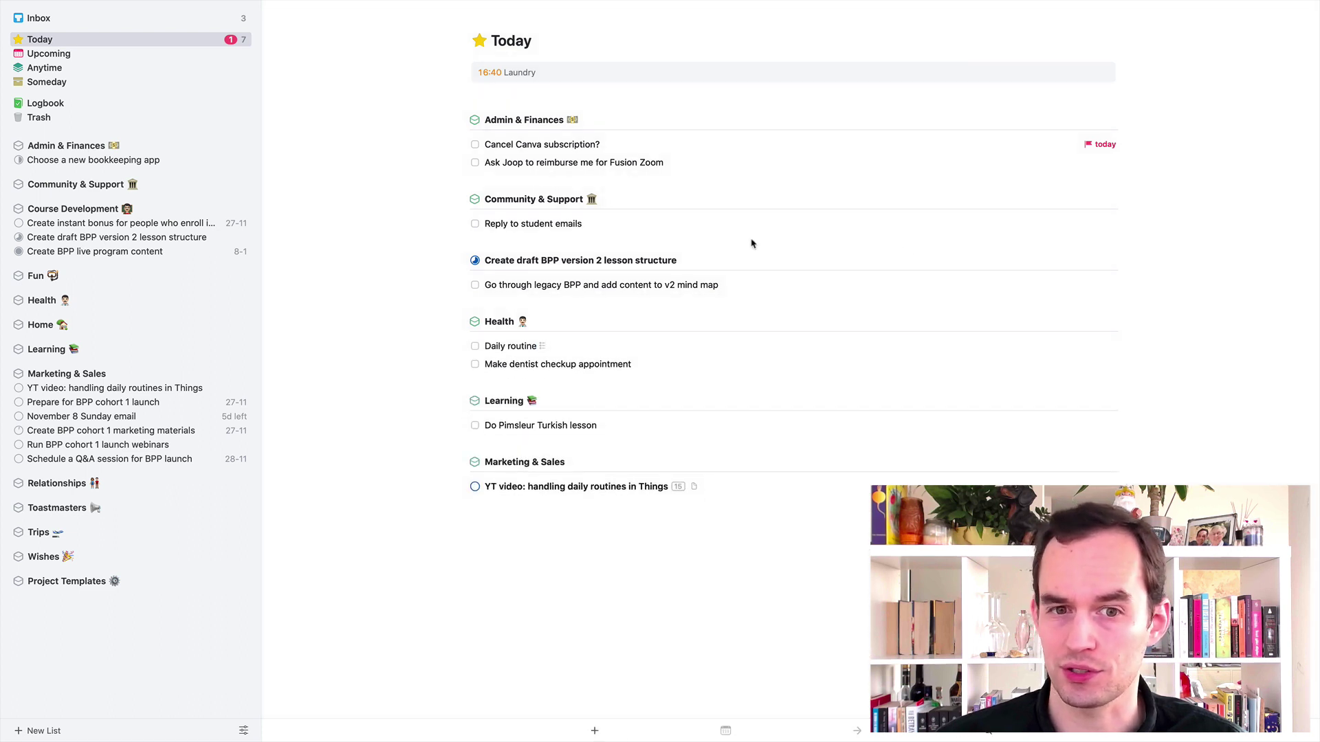
left_click(475, 225)
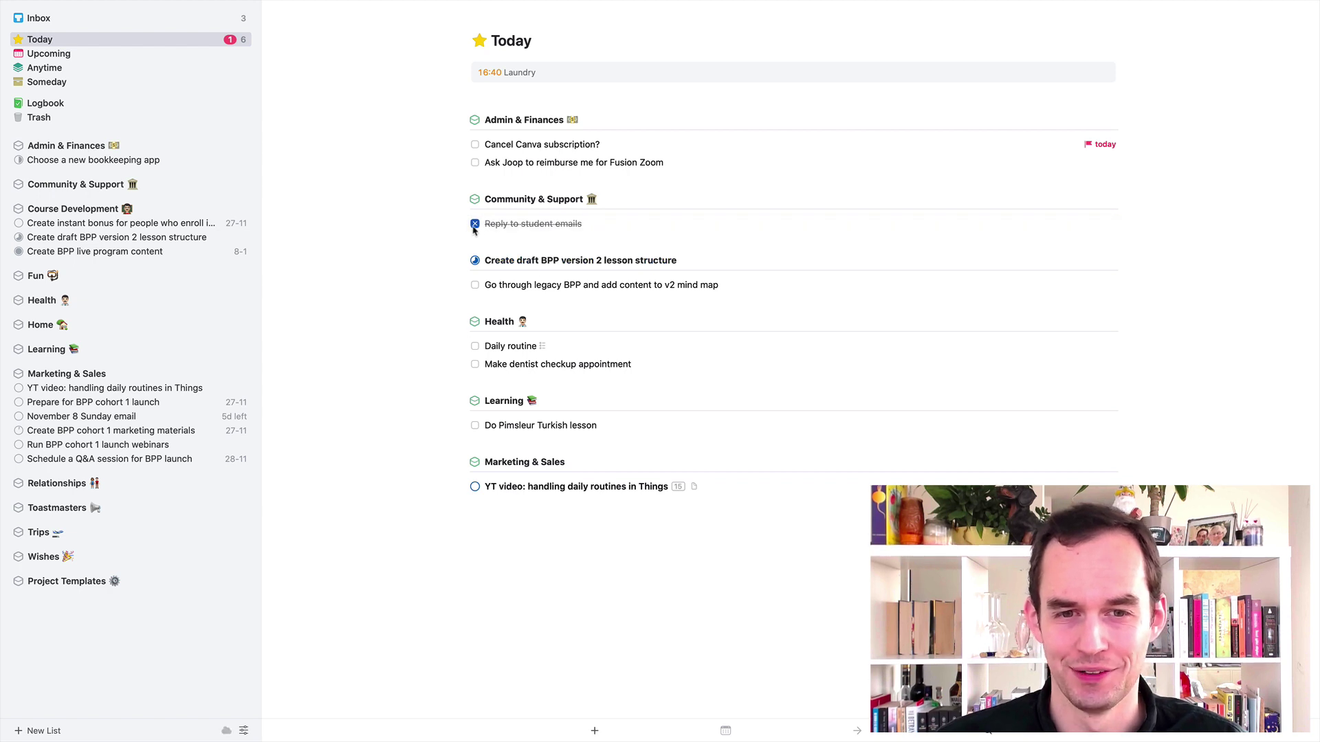
key("super+z")
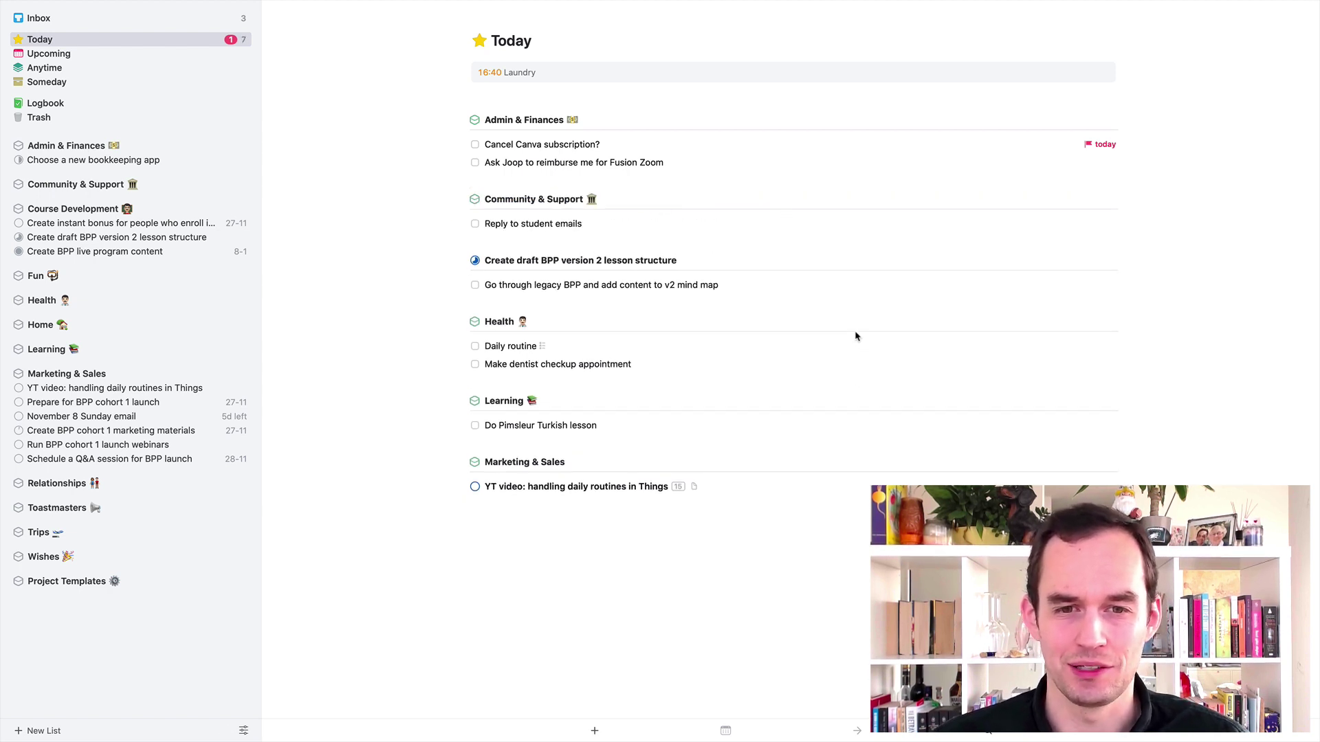
double_click(515, 352)
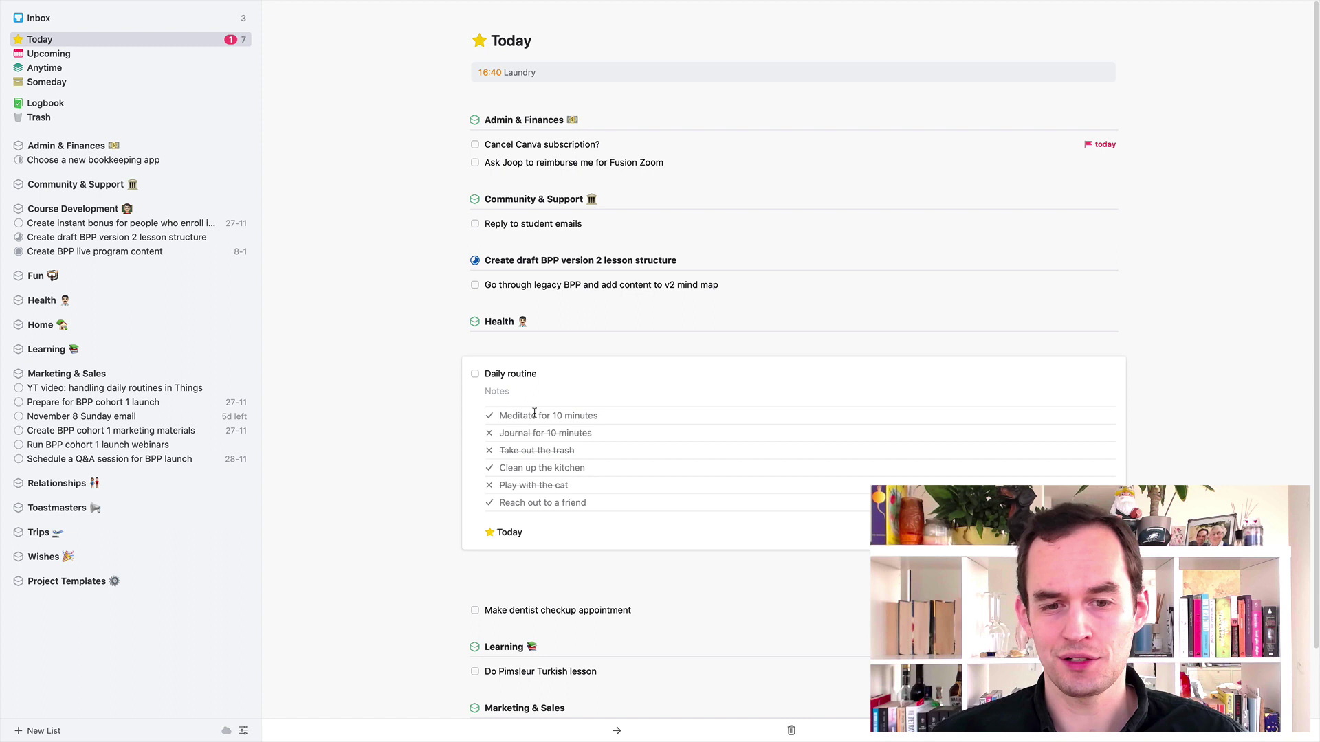
left_click(1176, 378)
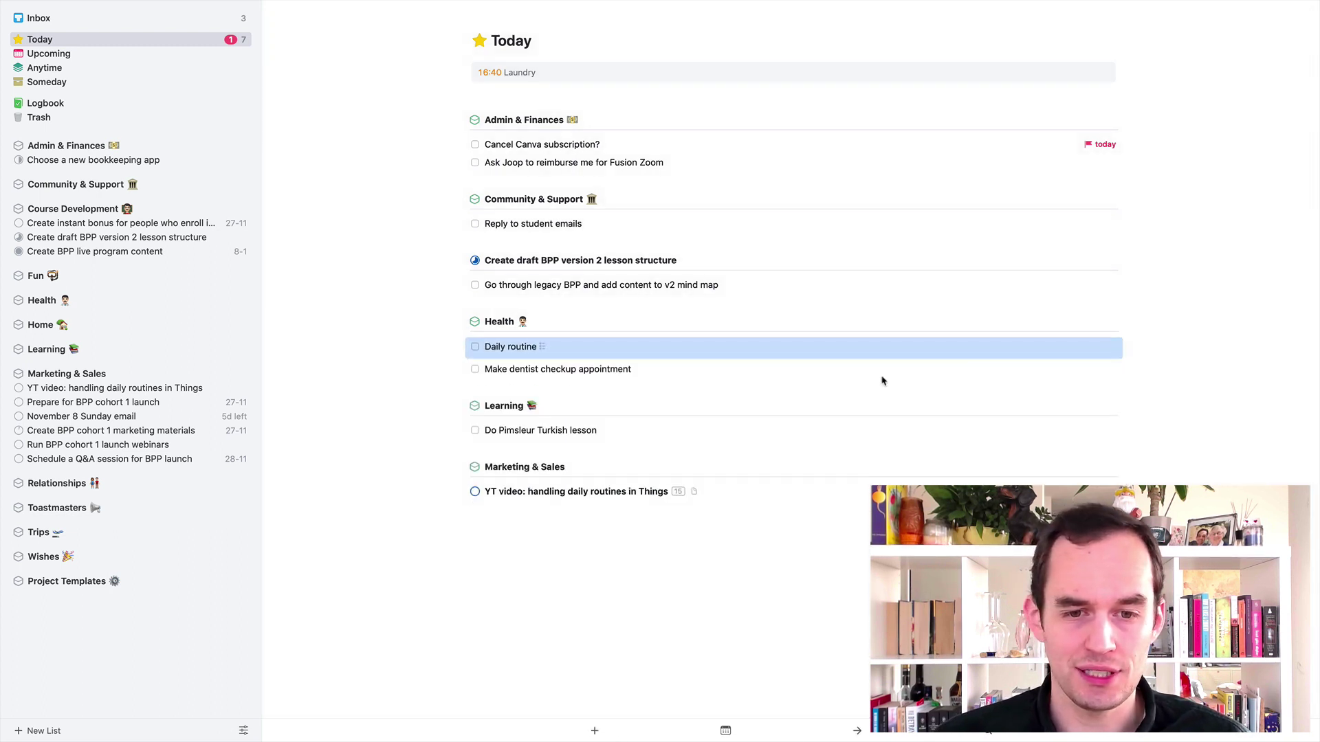
left_click(475, 346)
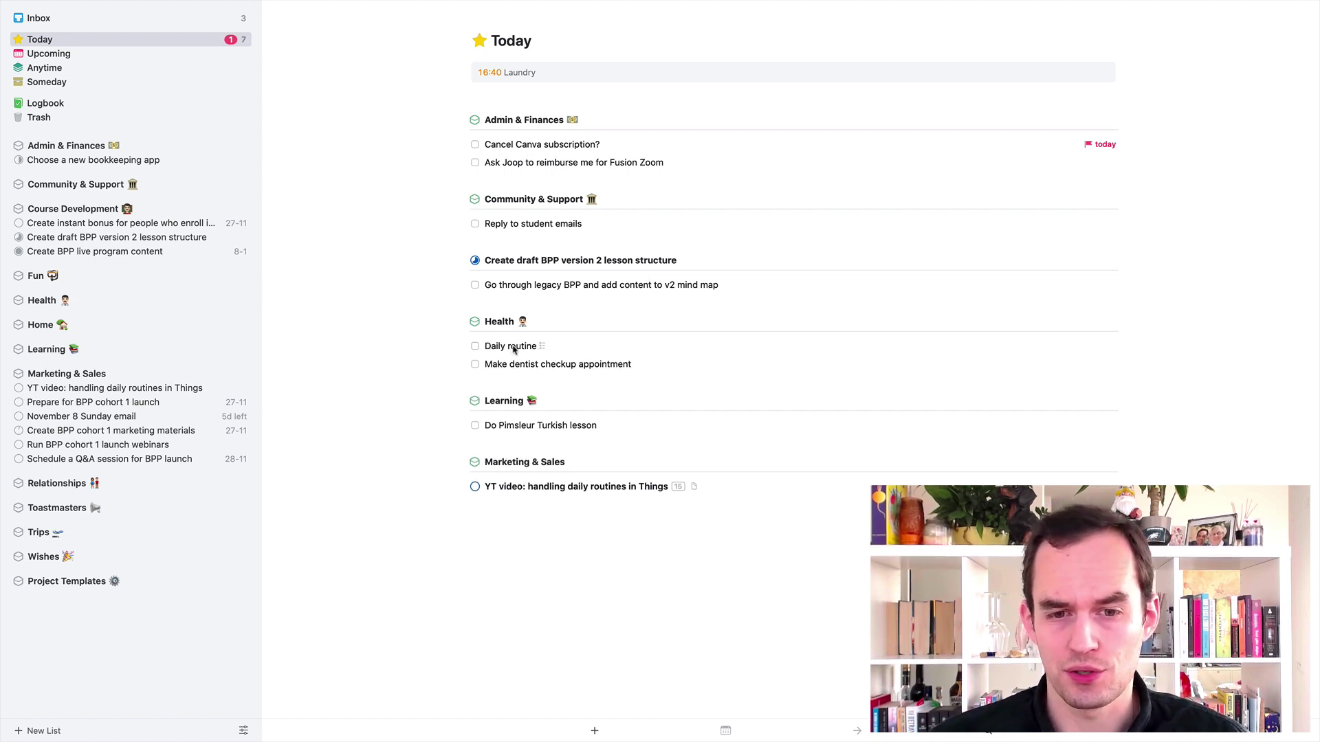
After checking Daily routine, delete the repeating 'Reach out to a friend' to-do under Tomorrow in Upcoming, then return to Today.
double_click(515, 348)
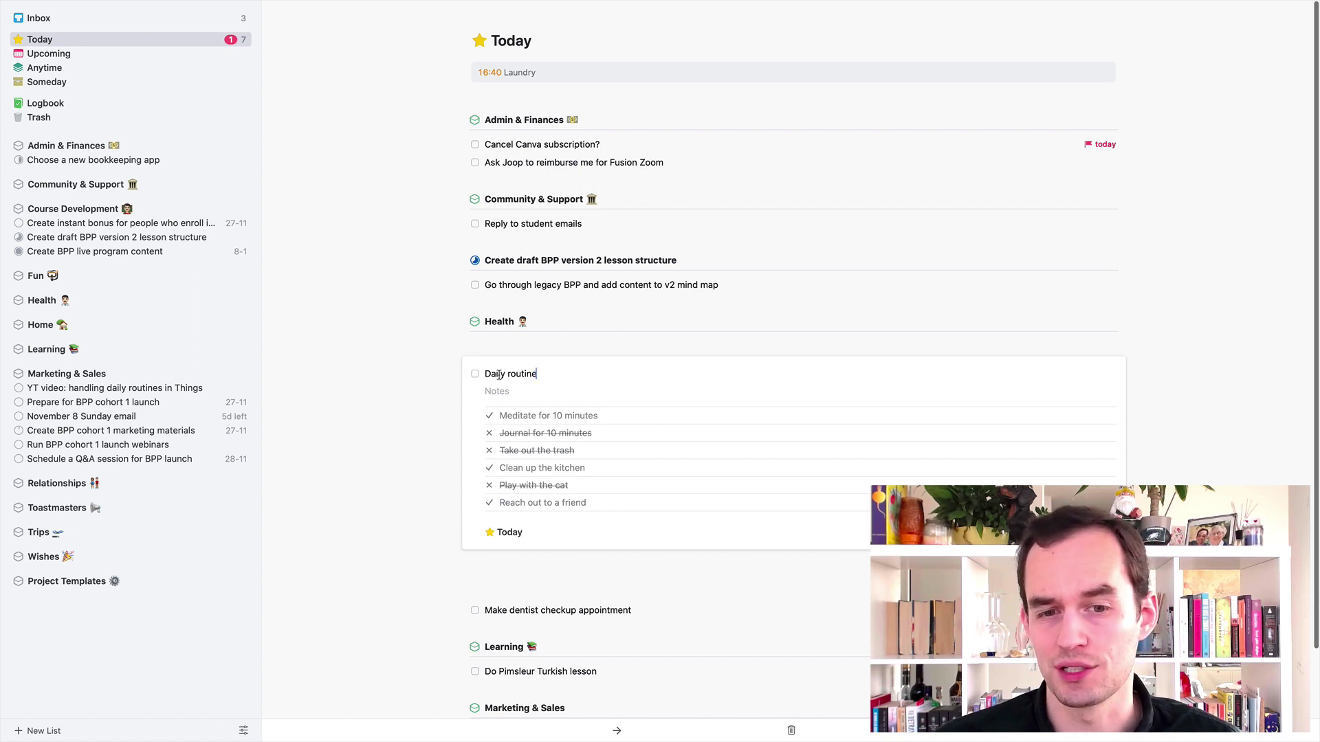
left_click(1097, 306)
left_click(117, 54)
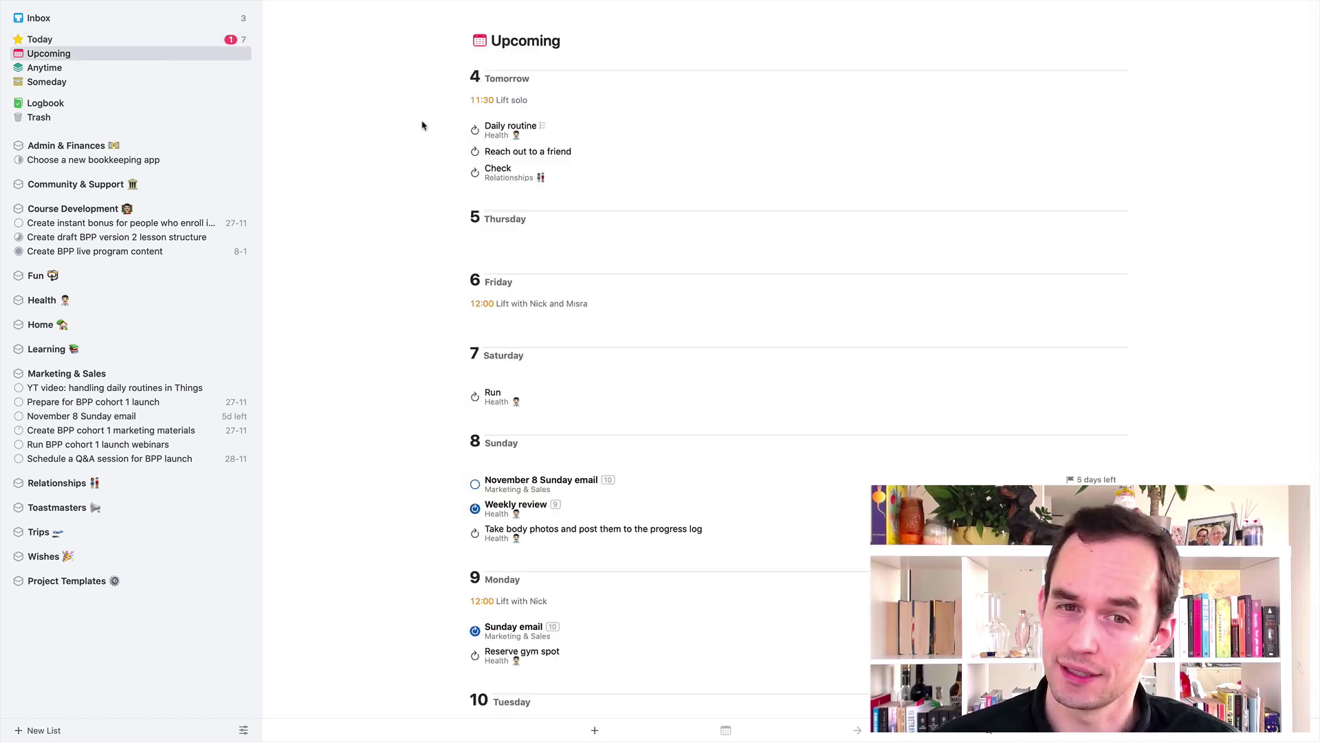
left_click(536, 129)
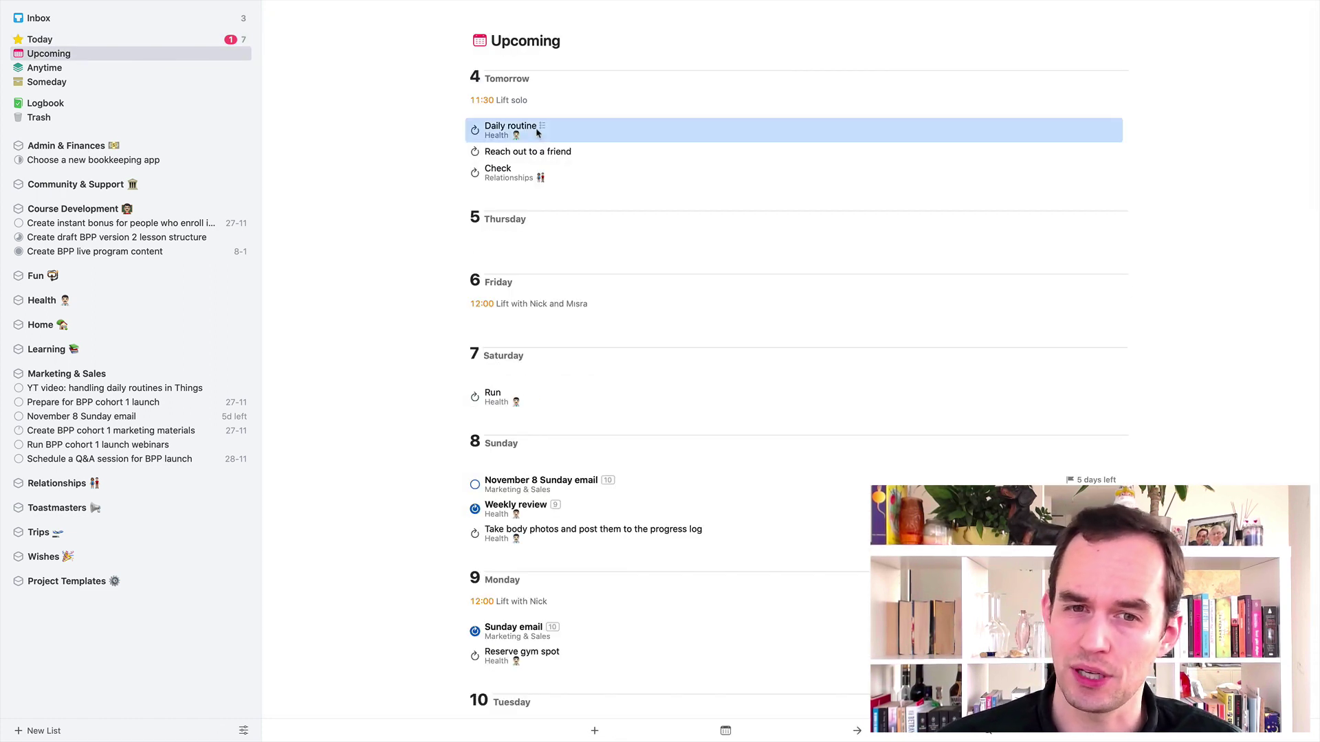
left_click(595, 156)
key("BackSpace")
left_click(151, 38)
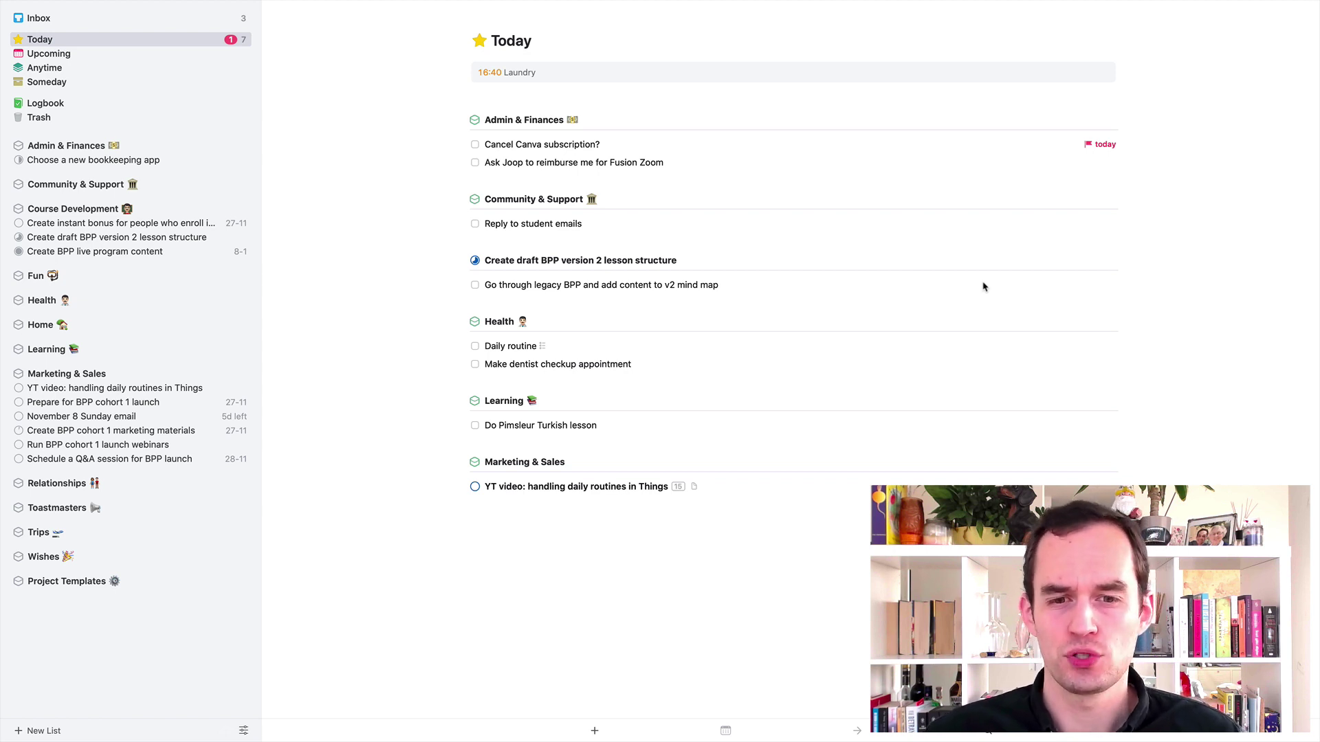
double_click(508, 347)
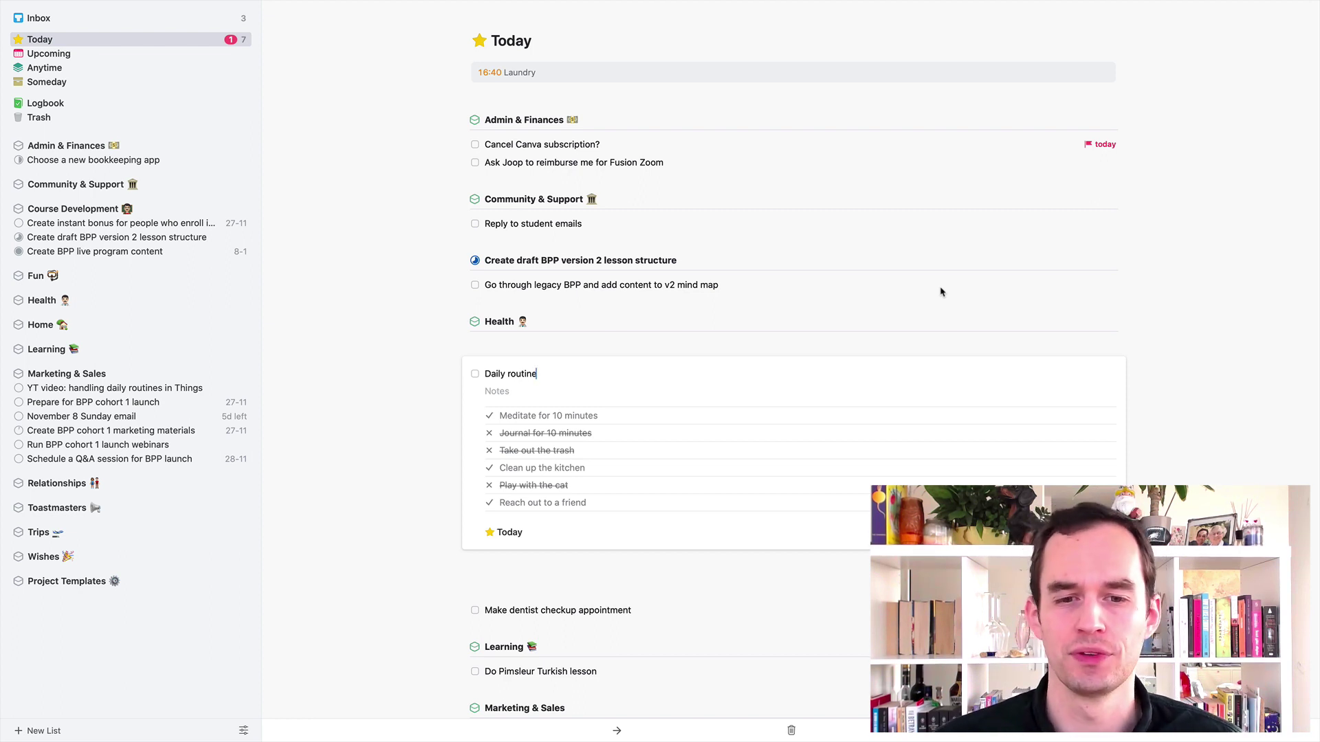
left_click(1202, 266)
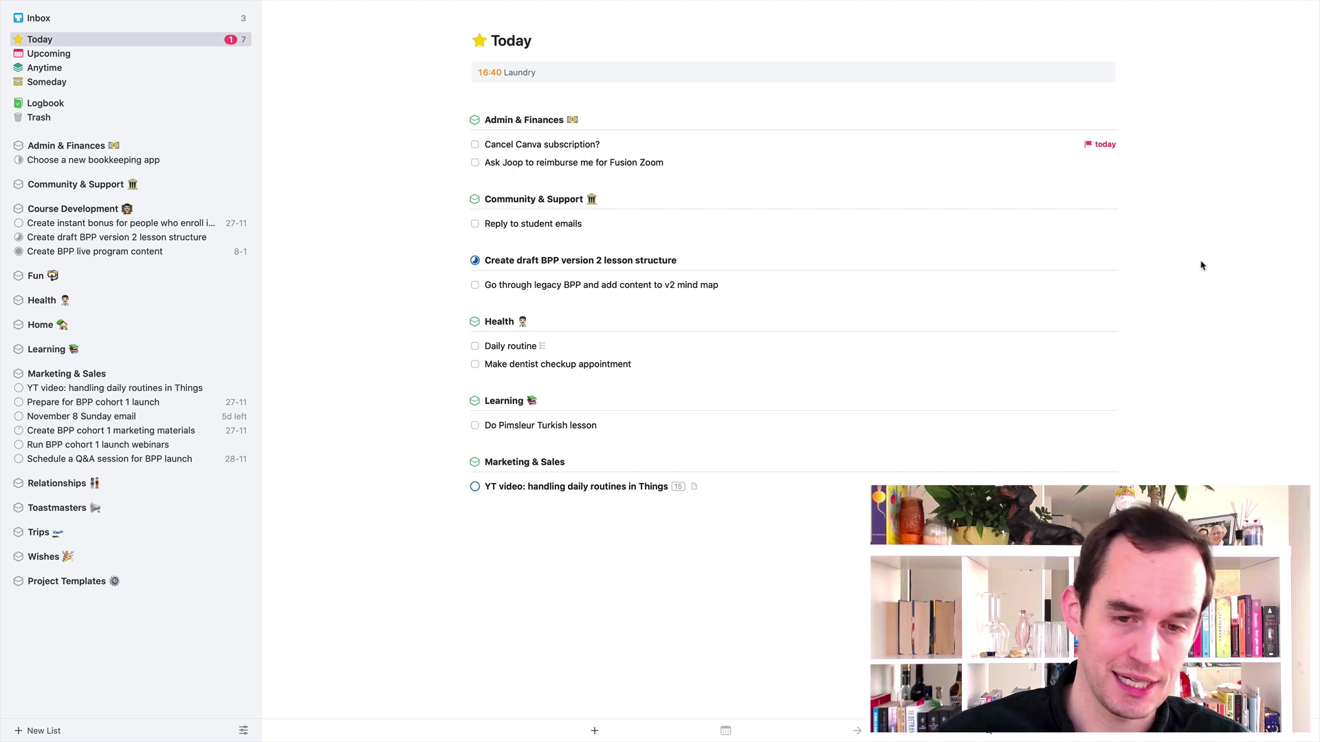
Add to-dos 'Brush my teeth in the morning' and 'Brush my teeth in the evening' to Today.
key("super+n")
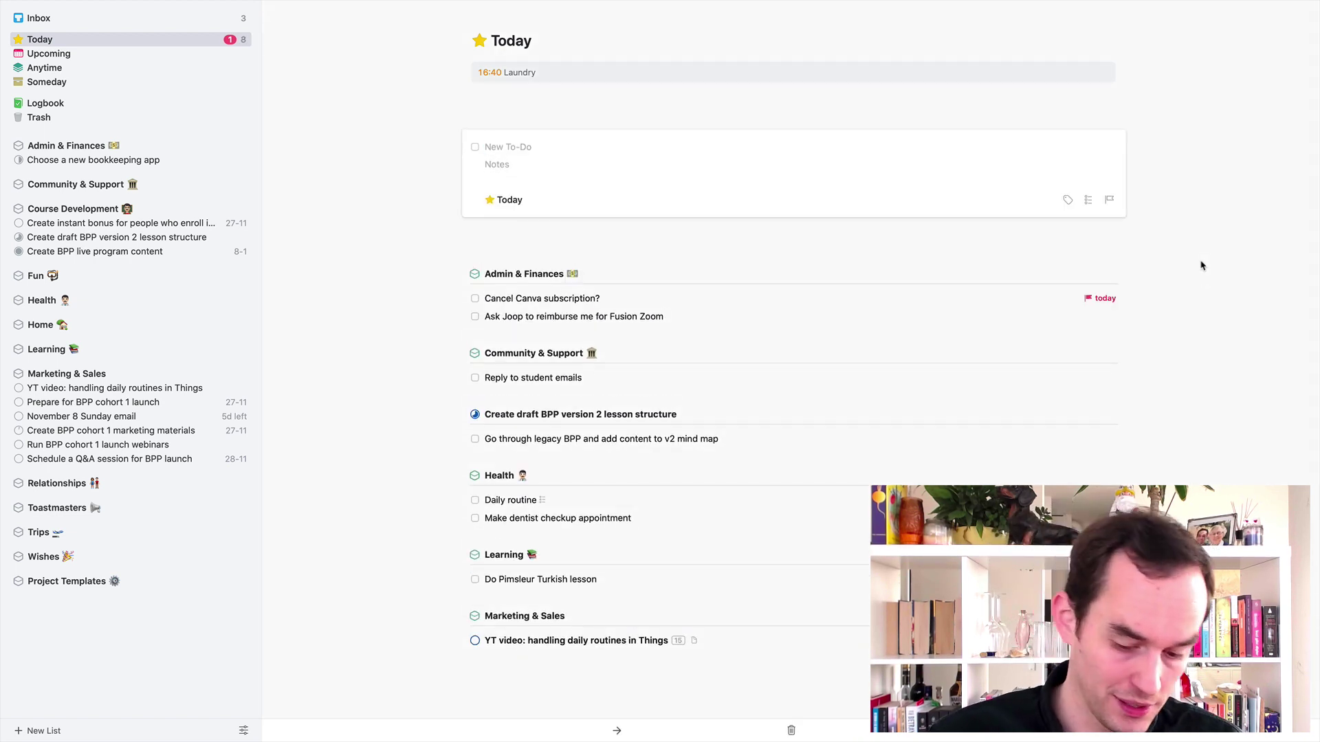
type("Brush my teeth in th")
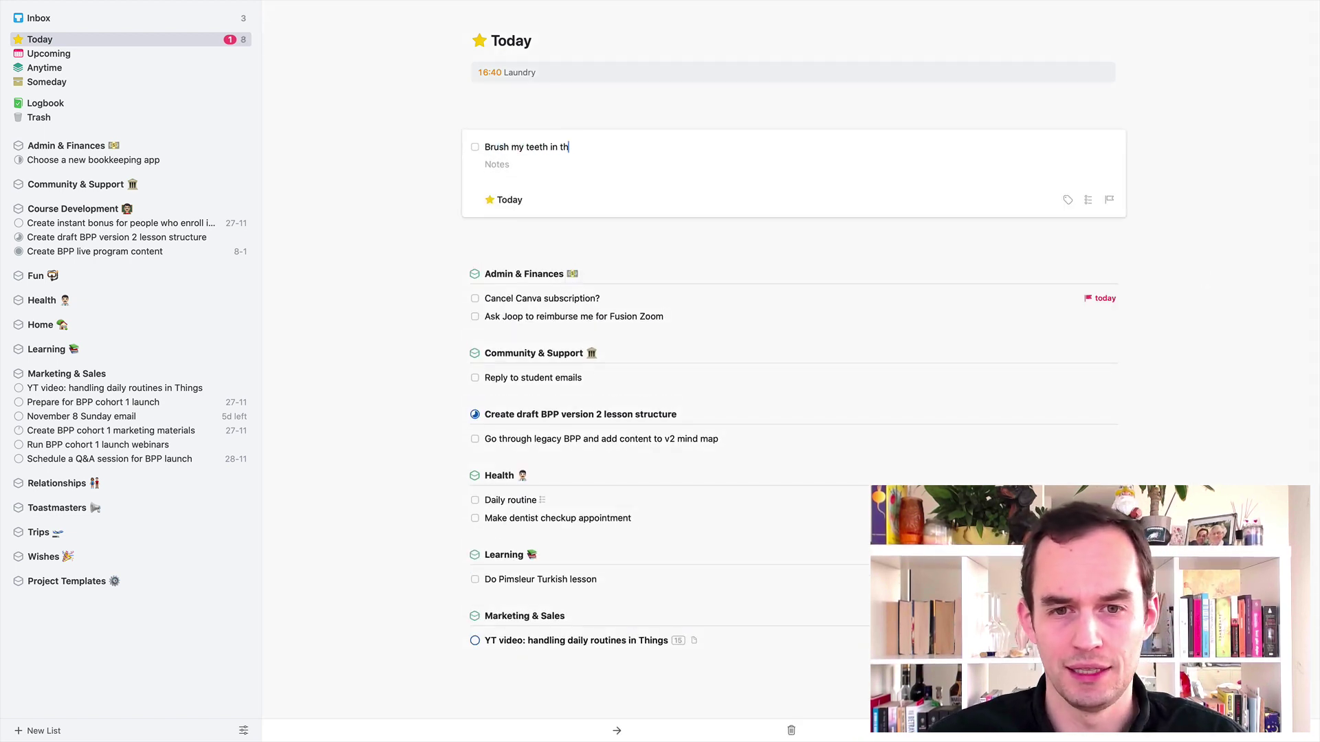
type("e morning")
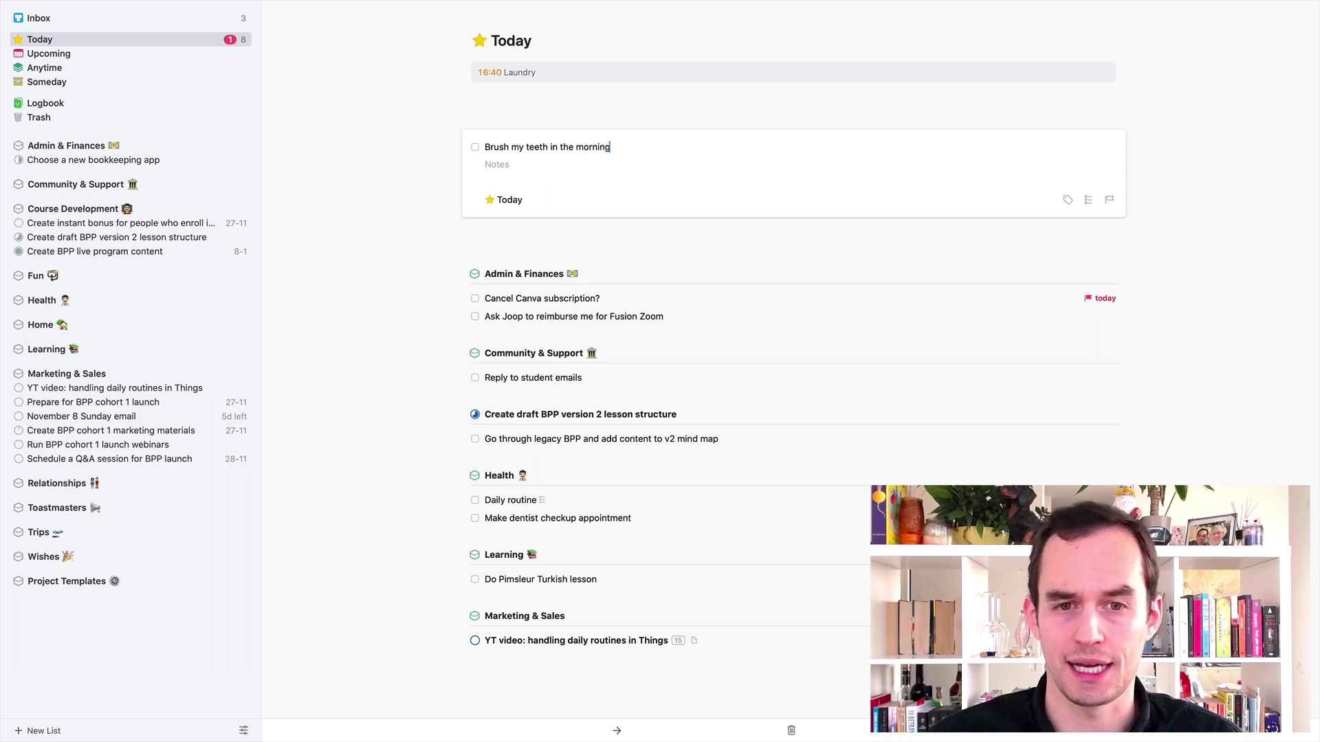
key("Return")
key("super+n")
type("Brush my")
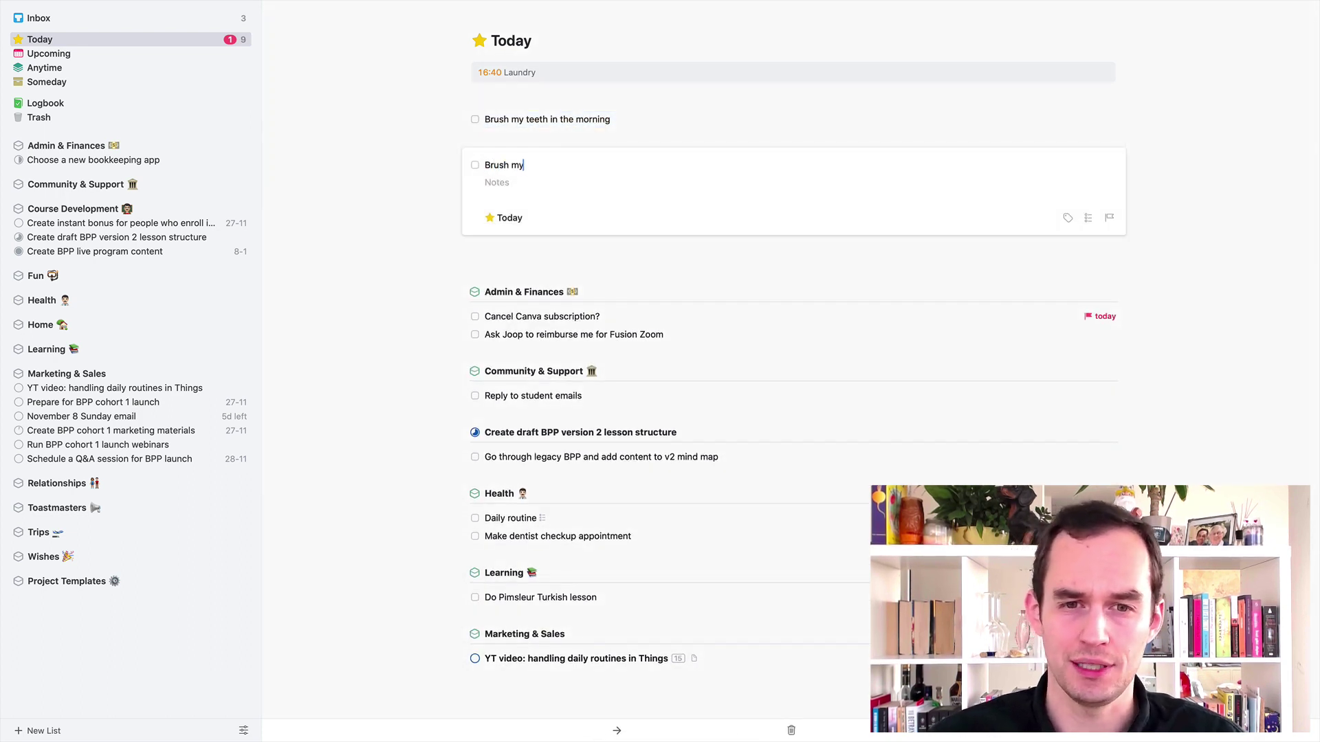
type(" teeth in the evening")
key("Return")
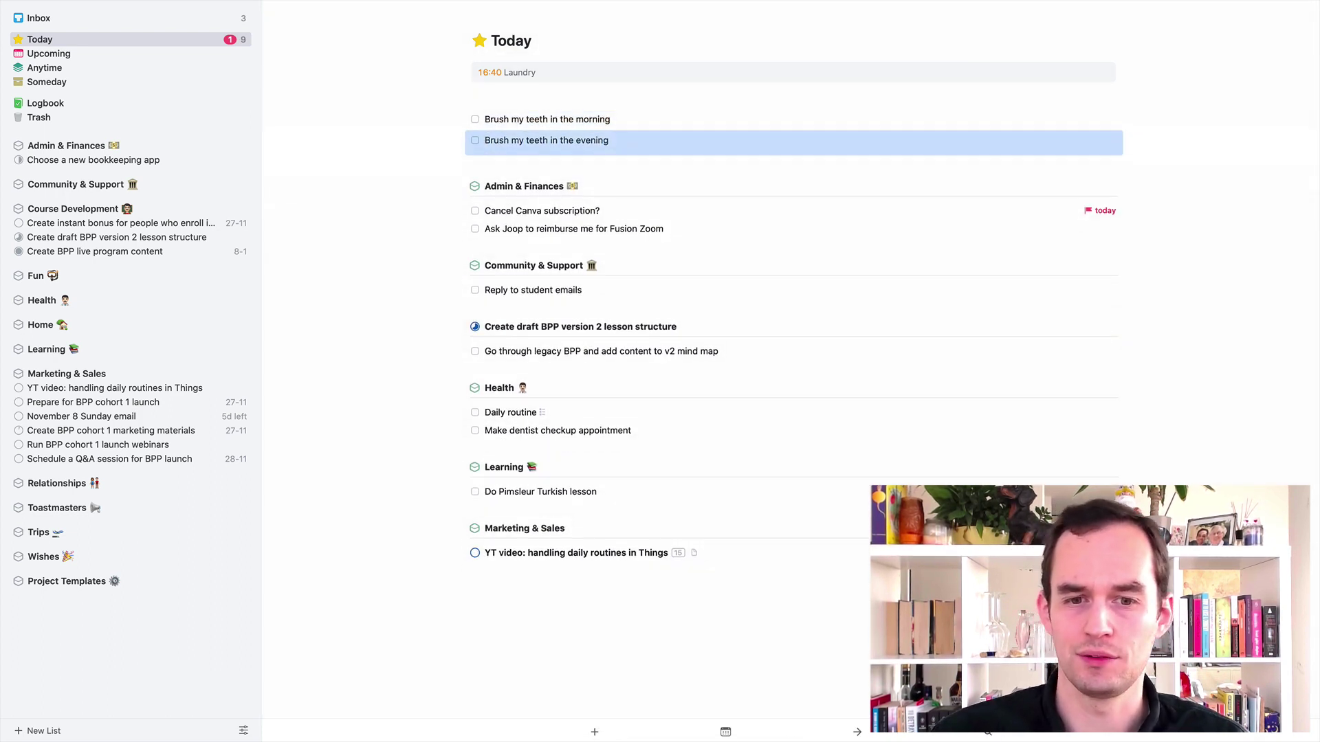
Move both teeth-brushing to-dos into the Health section, above Daily routine.
left_click(589, 123, "shift")
mouse_move(590, 122)
left_mouse_down()
mouse_move(601, 297)
mouse_move(583, 365)
left_mouse_up()
left_click(1201, 302)
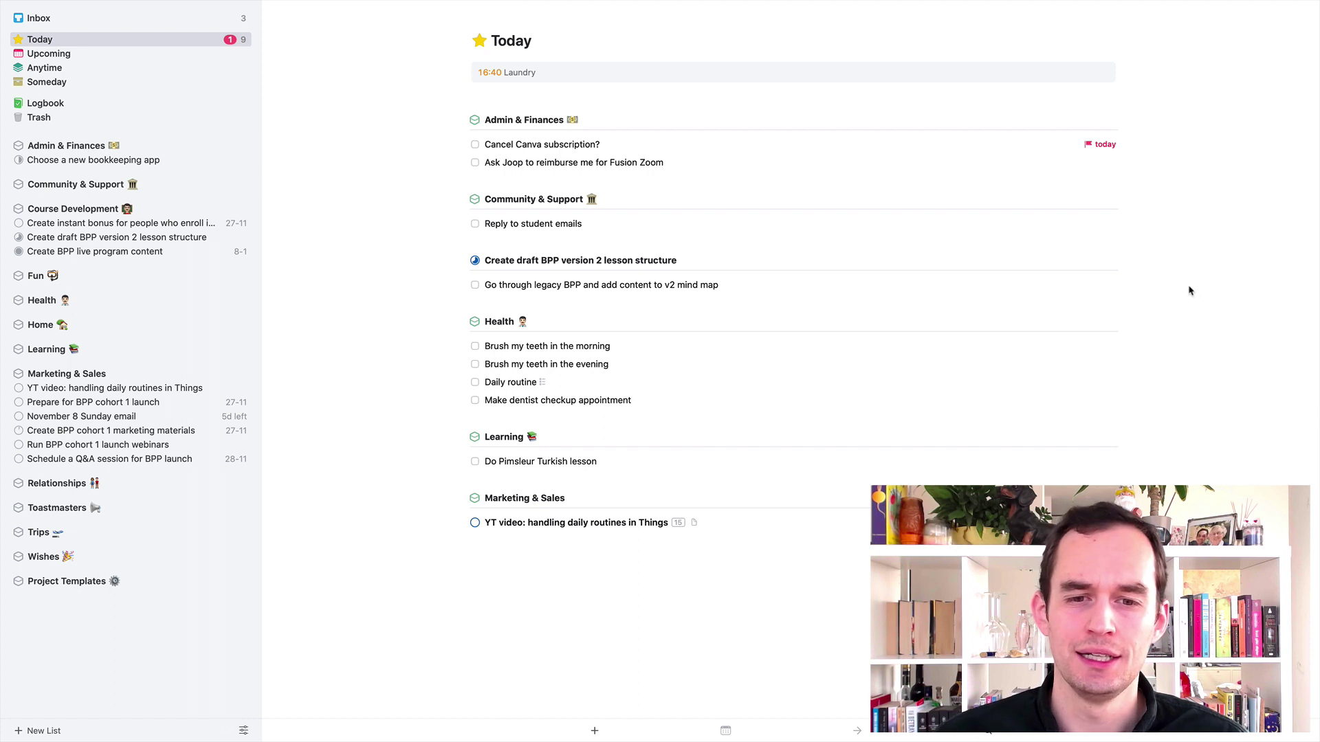
Delete the morning and evening 'Brush my teeth' to-dos, then open Daily routine to view its checklist.
left_click(557, 349)
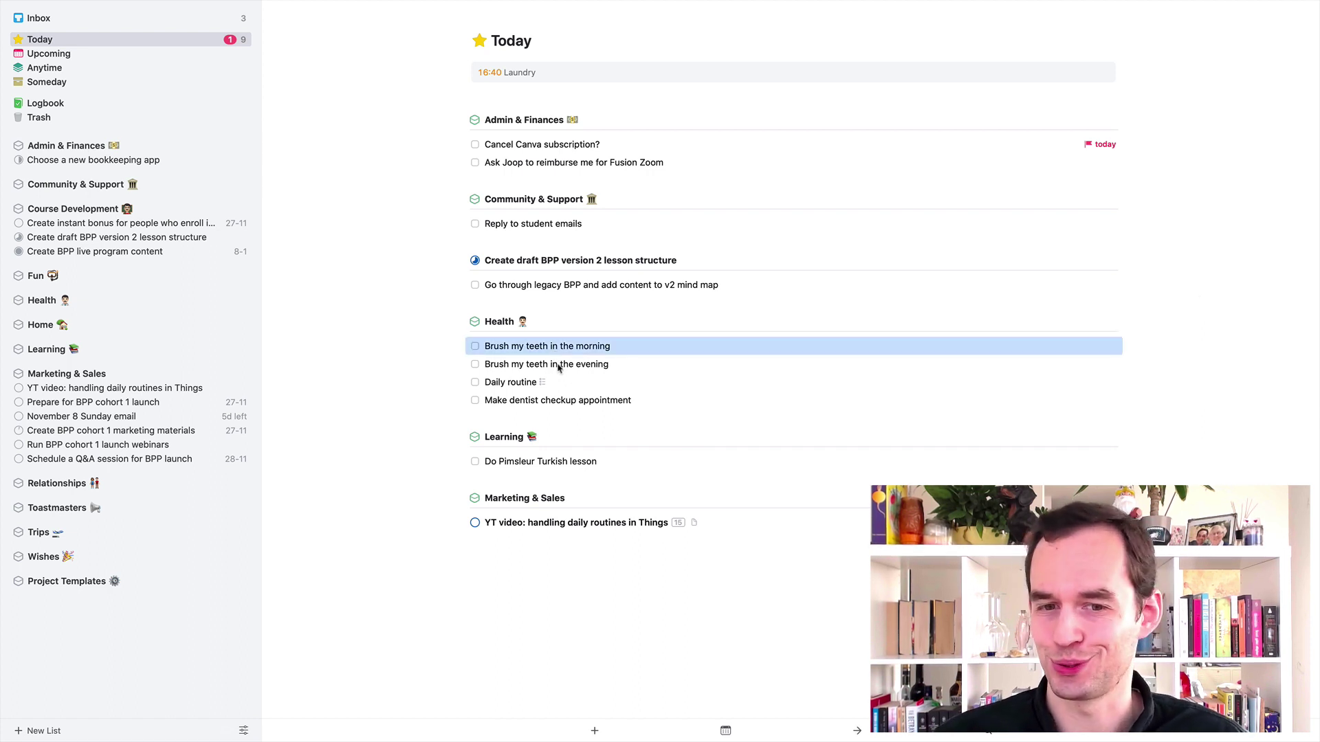
left_click(559, 371, "shift")
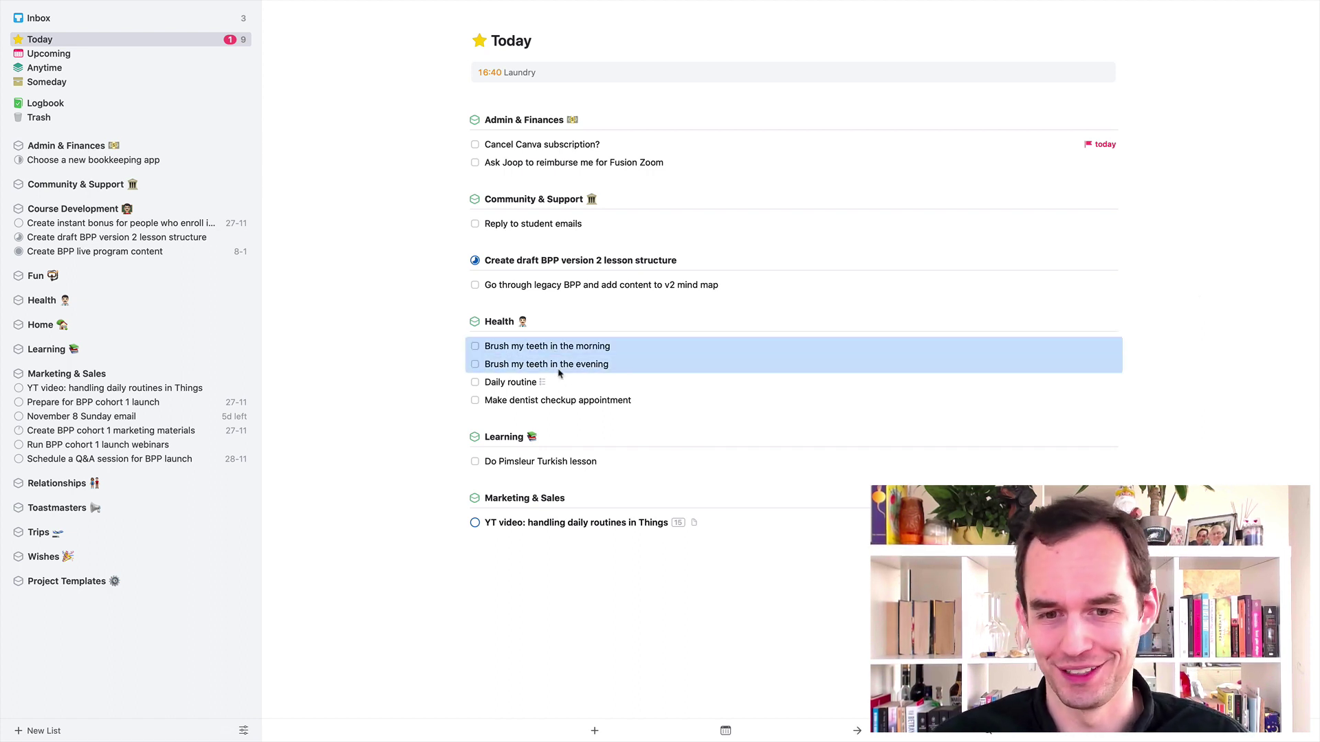
key("BackSpace")
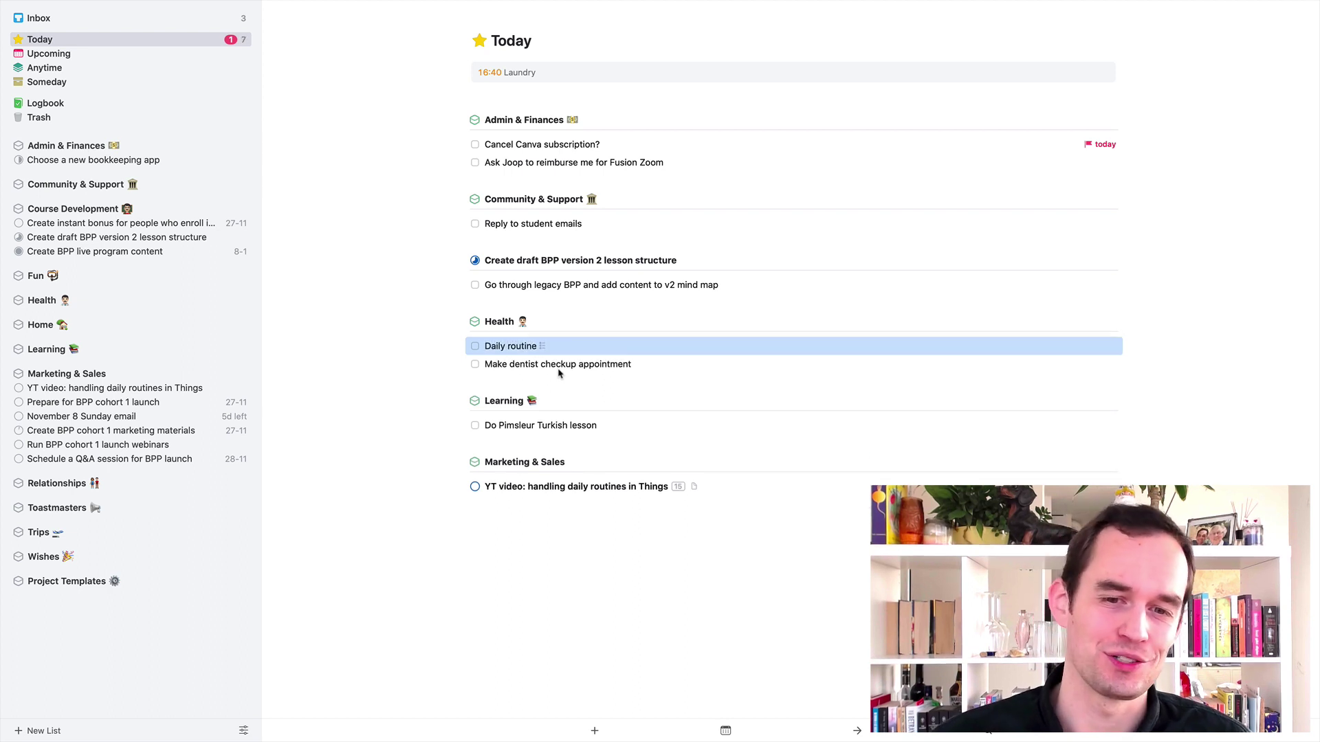
double_click(522, 348)
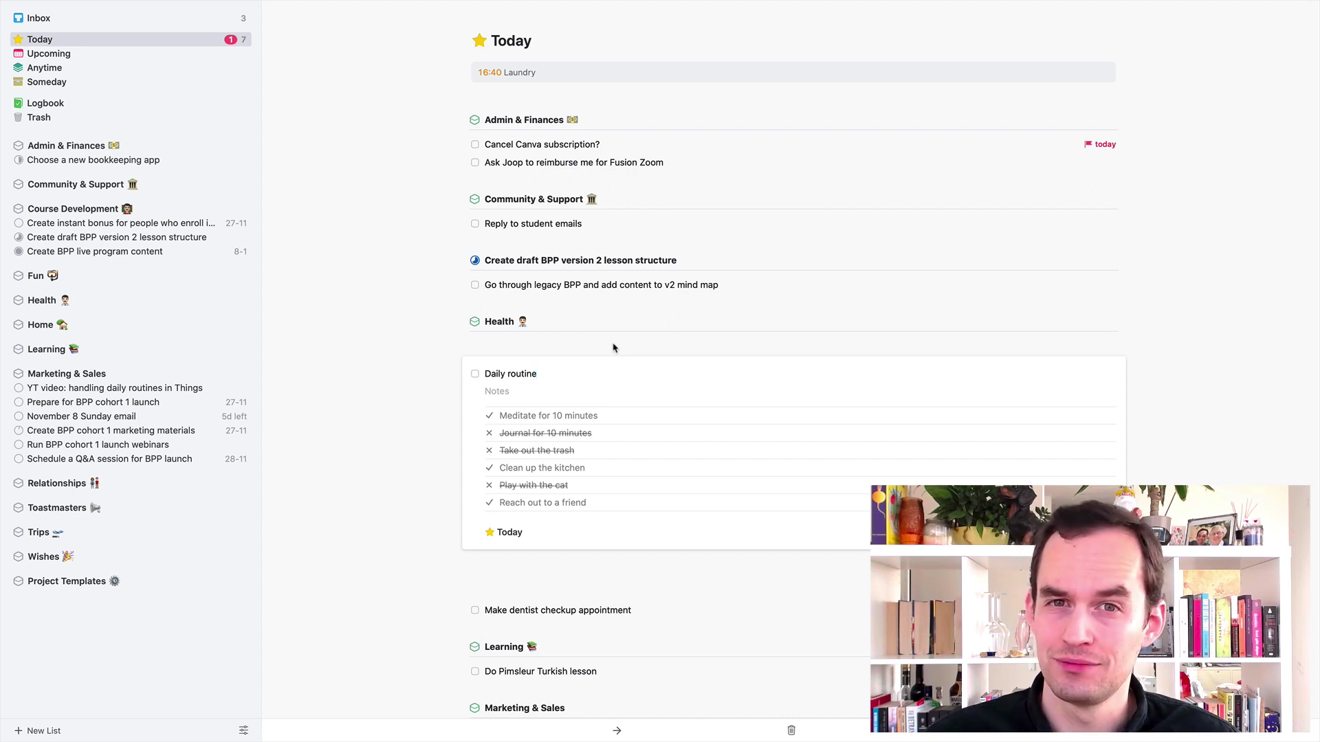
Add a 'Journal for 10 minutes' to-do under Health.
left_click(614, 348)
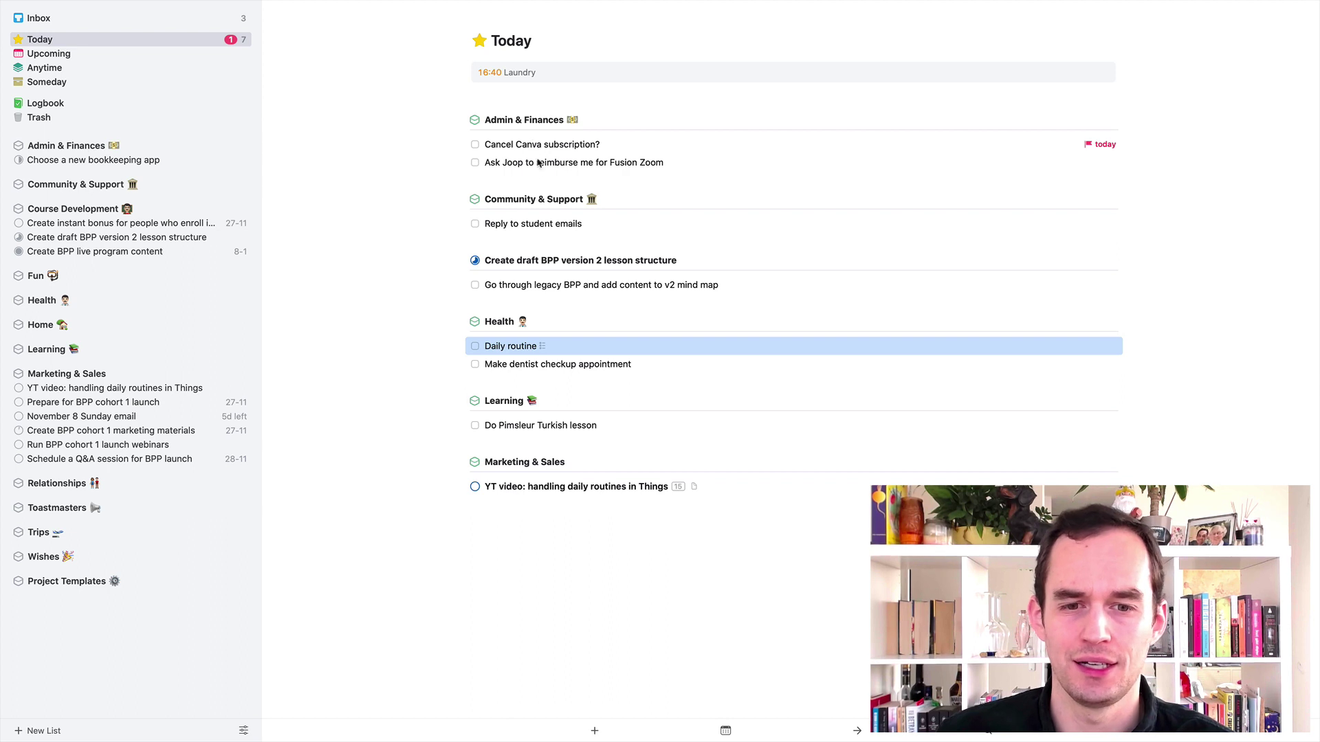
key("super+n")
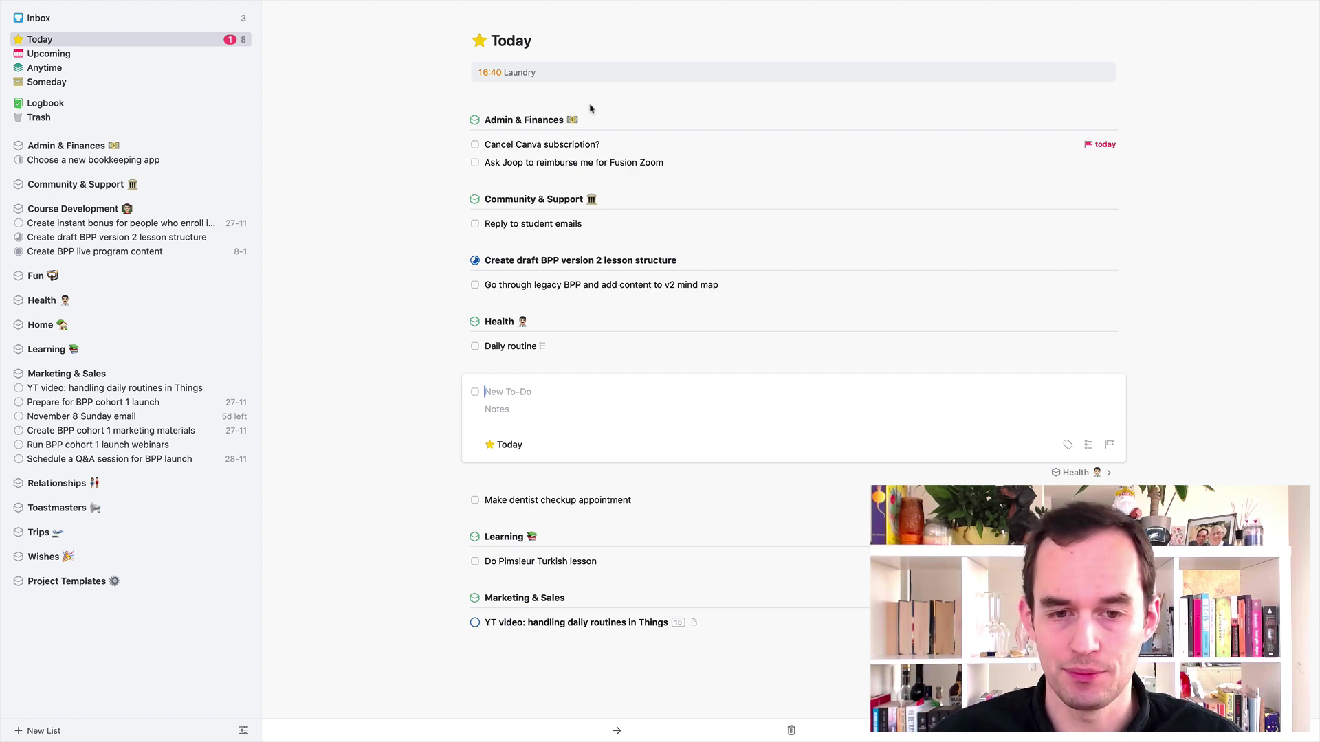
type("Journal for 10 minute")
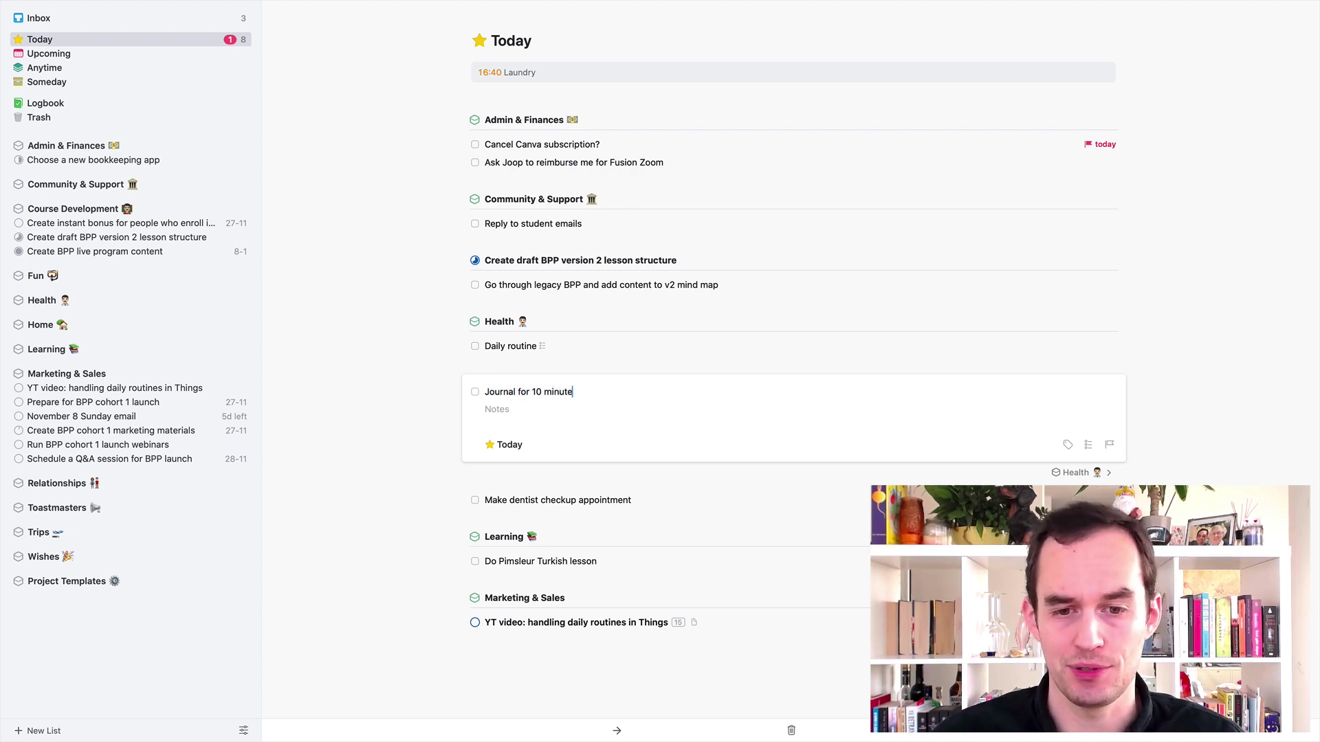
type("s")
key("Return")
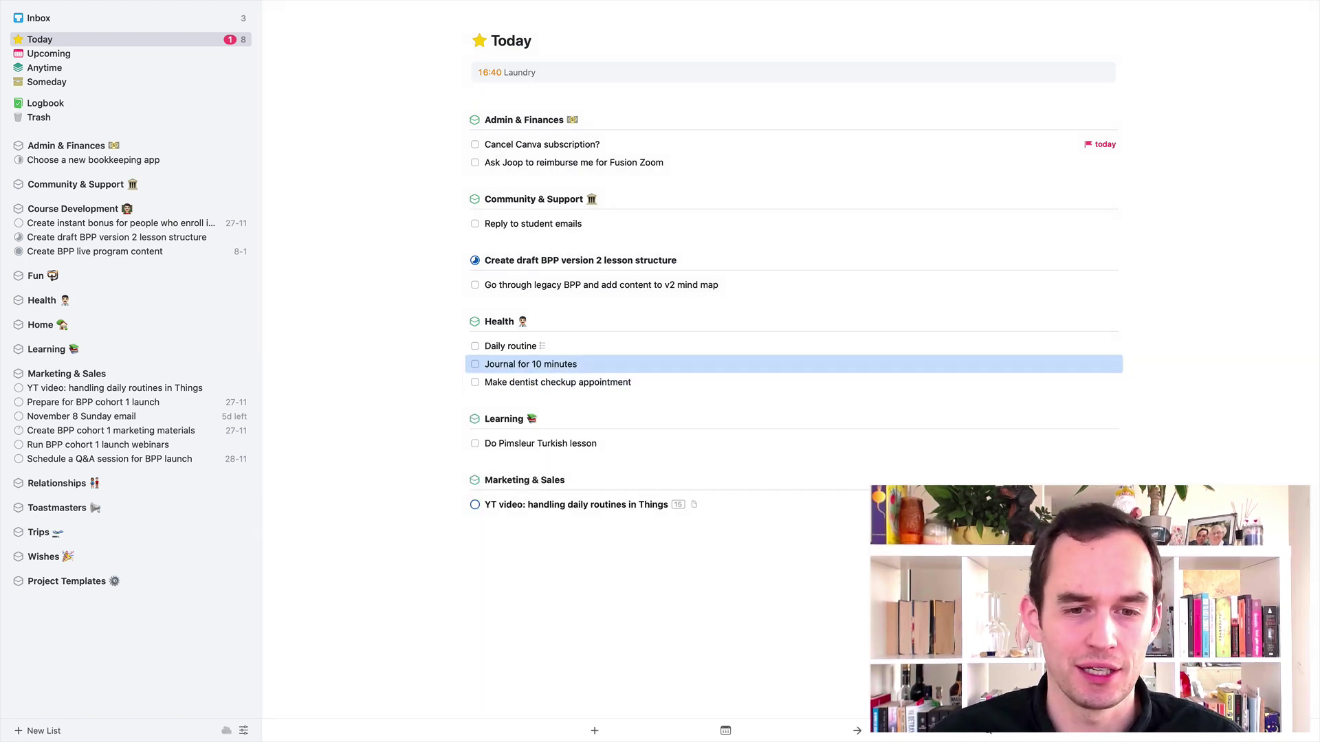
Add a 'Reach out to a friend' to-do and move it into the Relationships area.
key("space")
type("Reca")
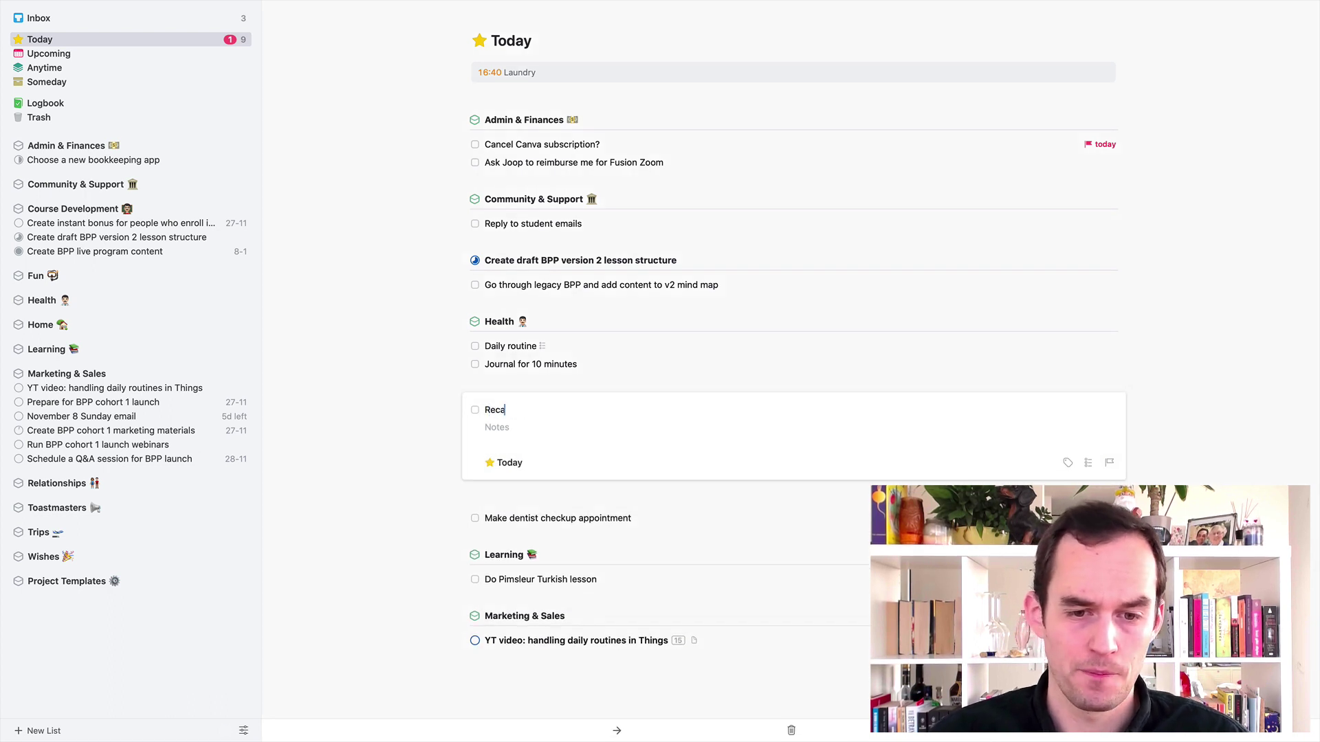
type("ch out to a fr")
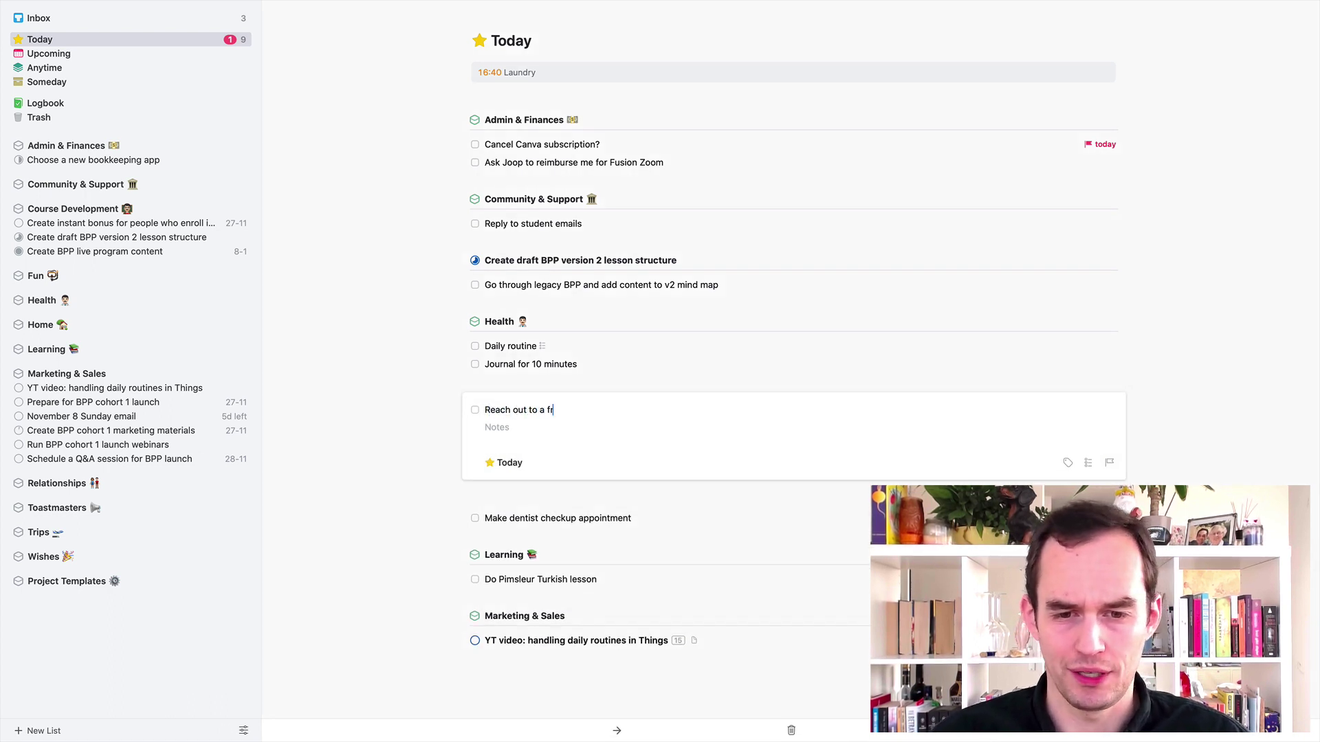
type("iend")
key("Return")
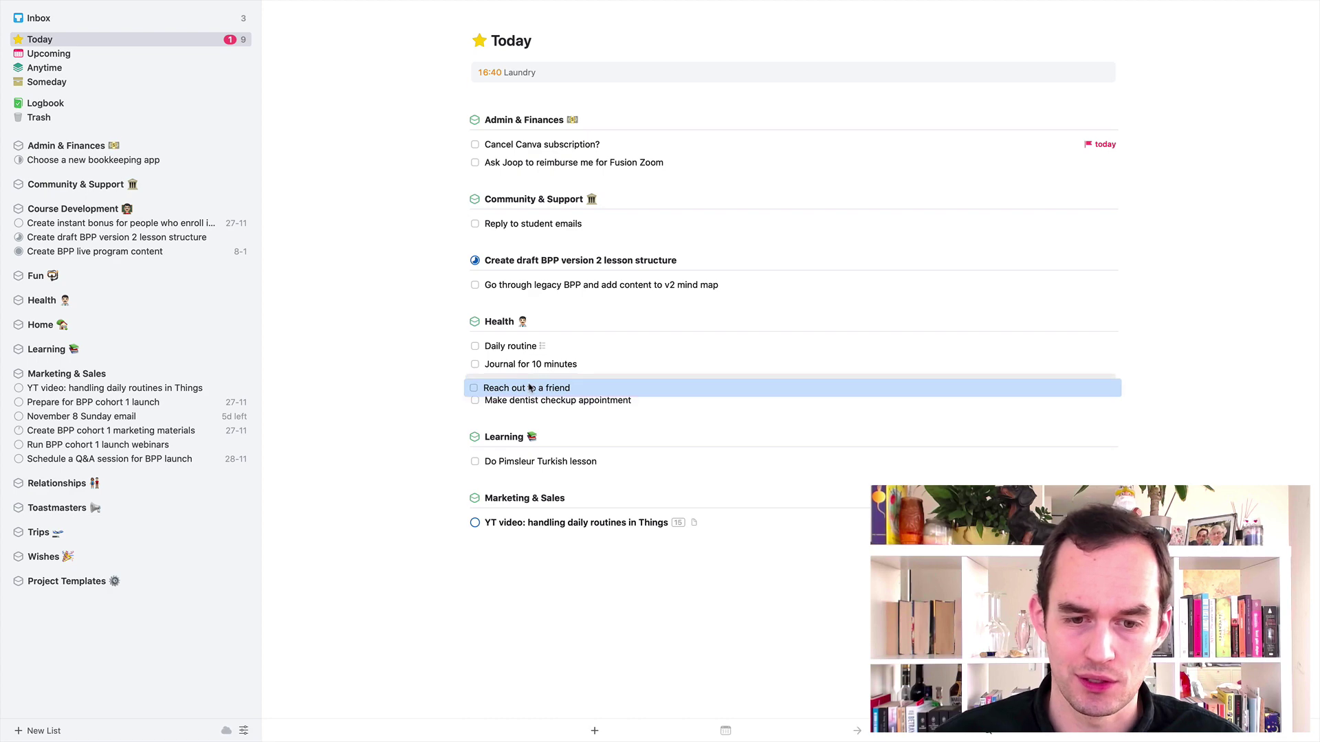
key("super+shift+m")
type("rela")
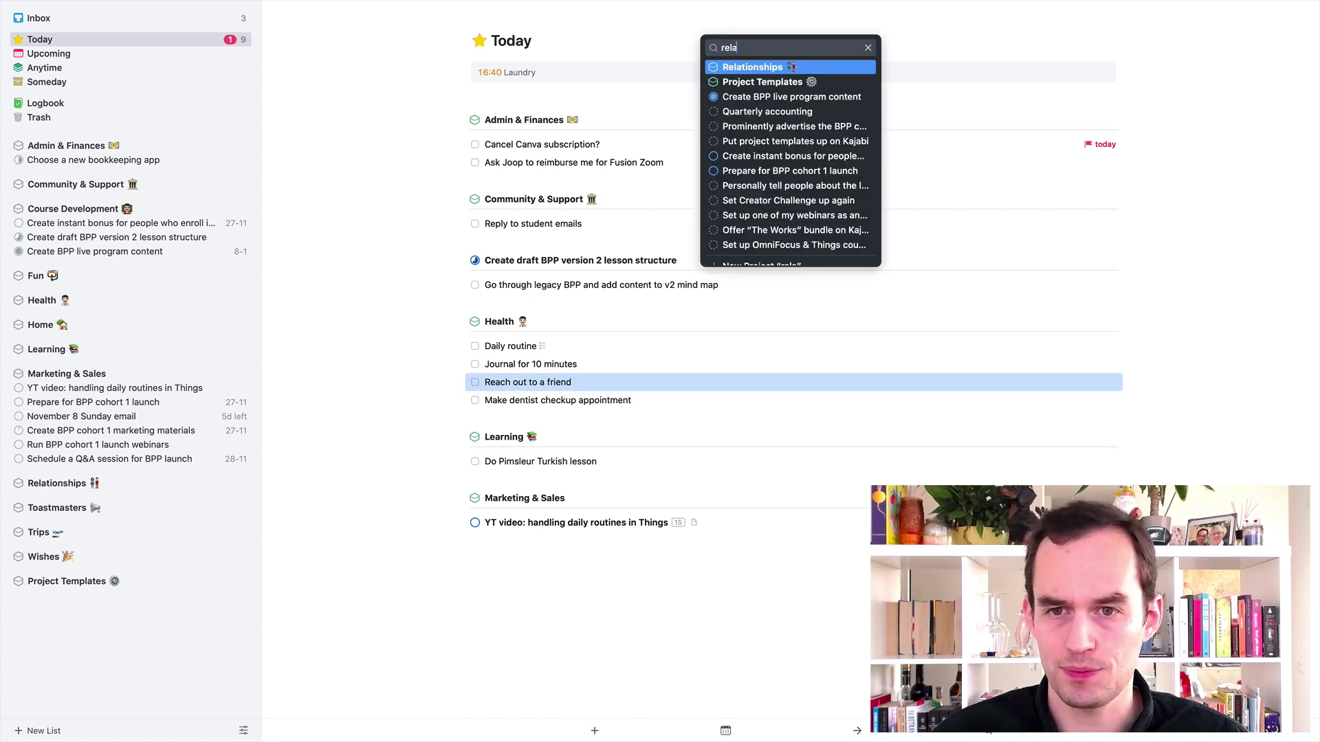
key("Return")
Delete the Daily routine to-do.
left_click(517, 365)
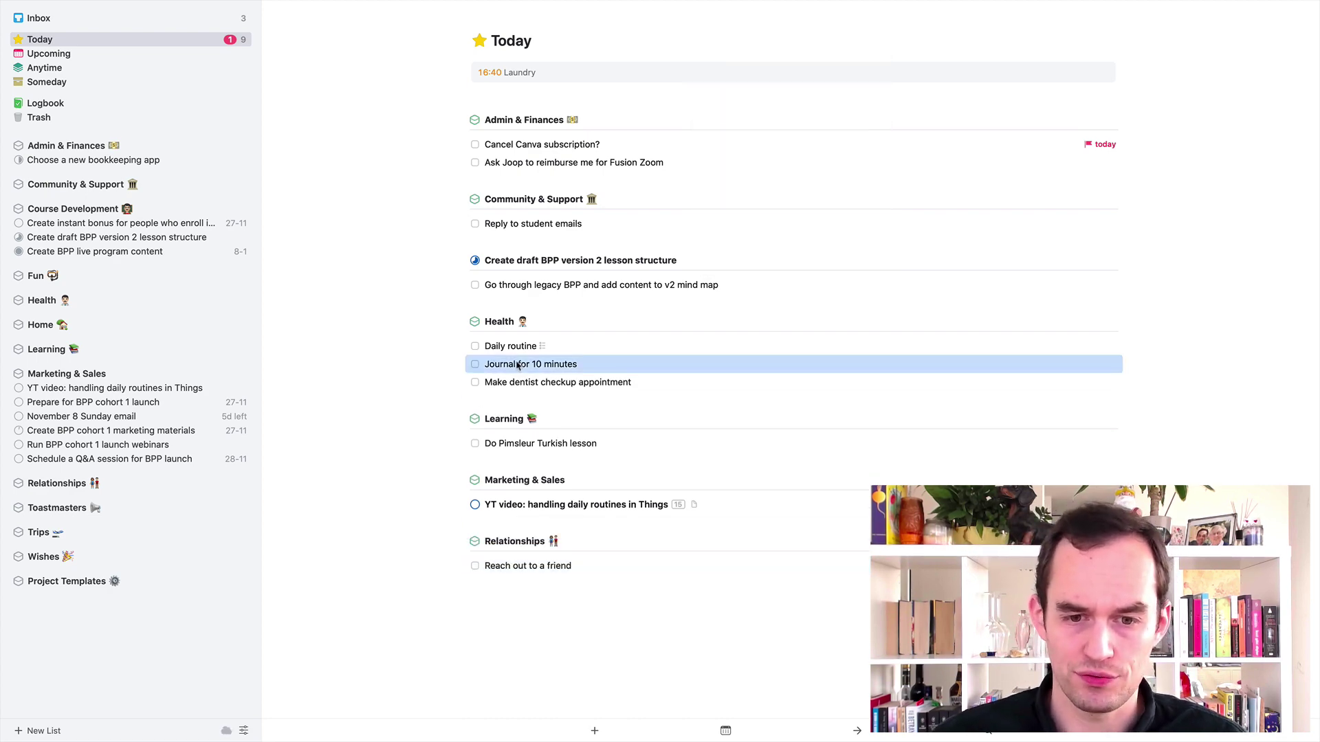
left_click(523, 347)
key("Delete")
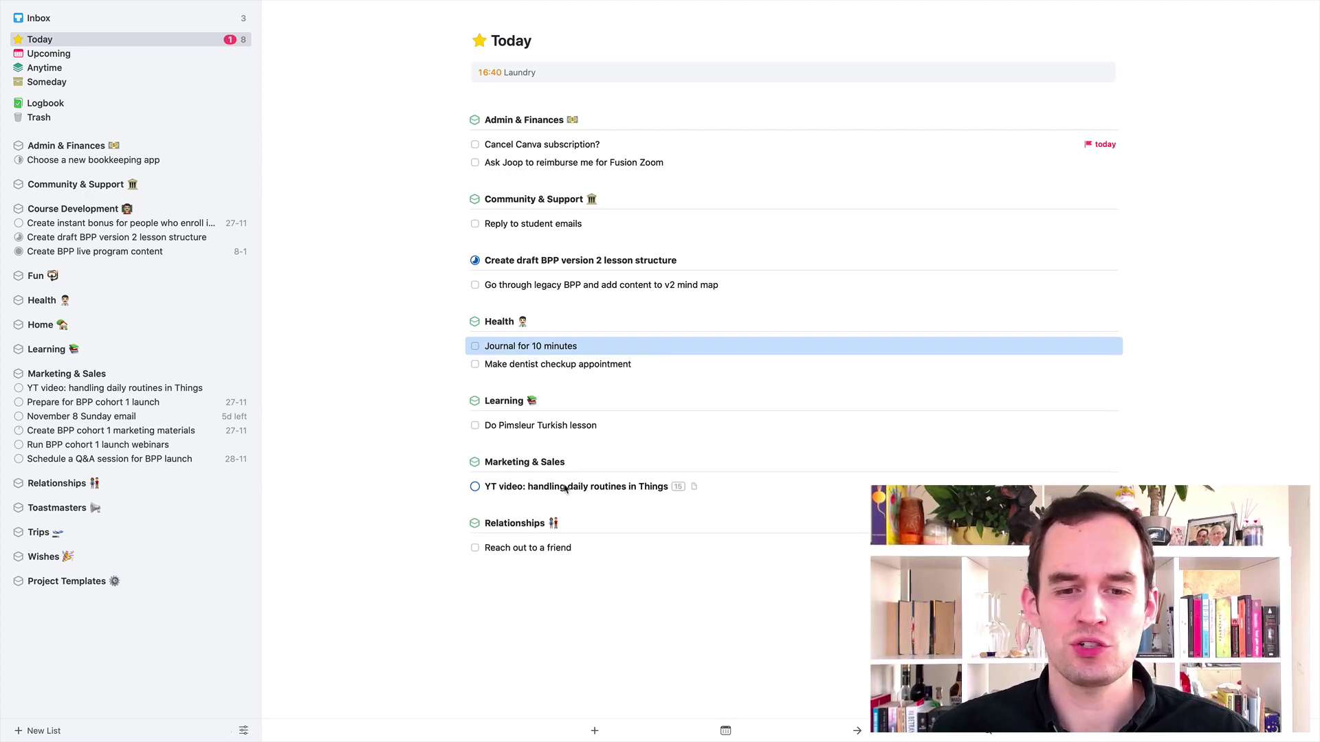
left_click(532, 548, "super")
left_click(549, 609)
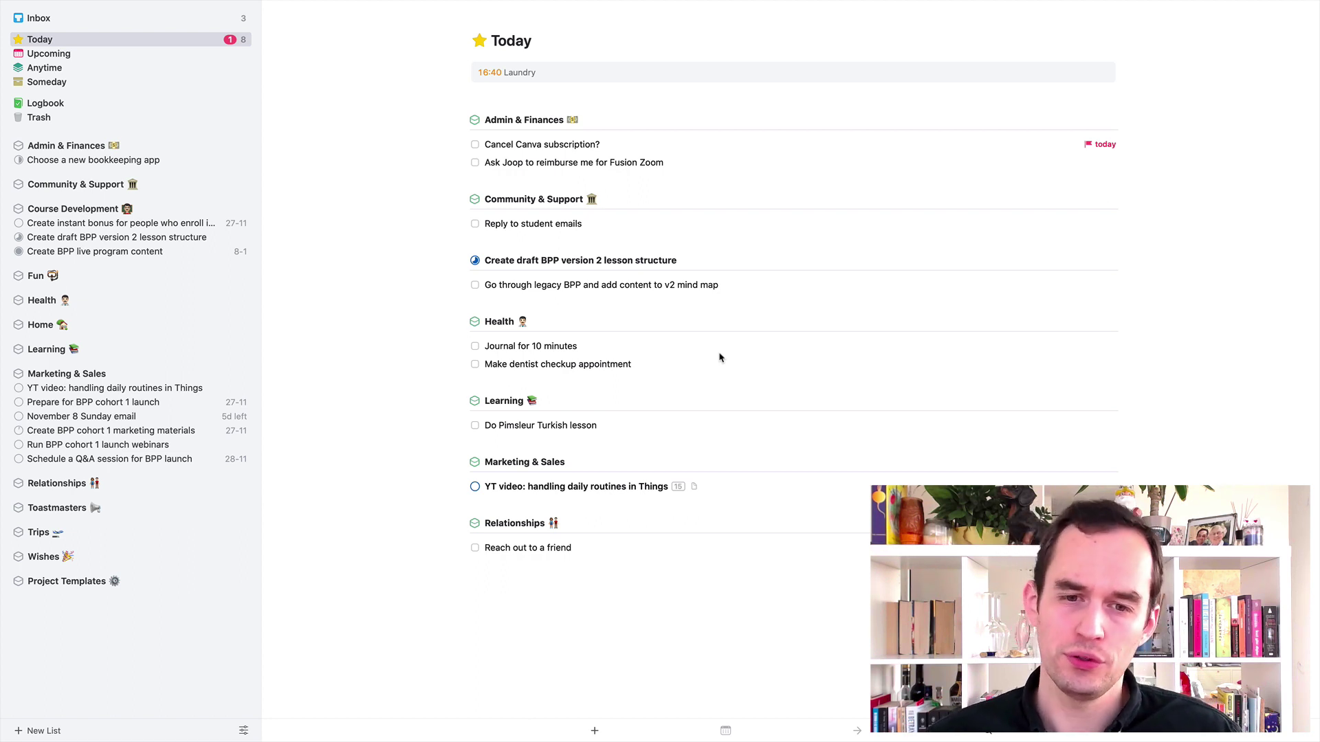
left_click(531, 548)
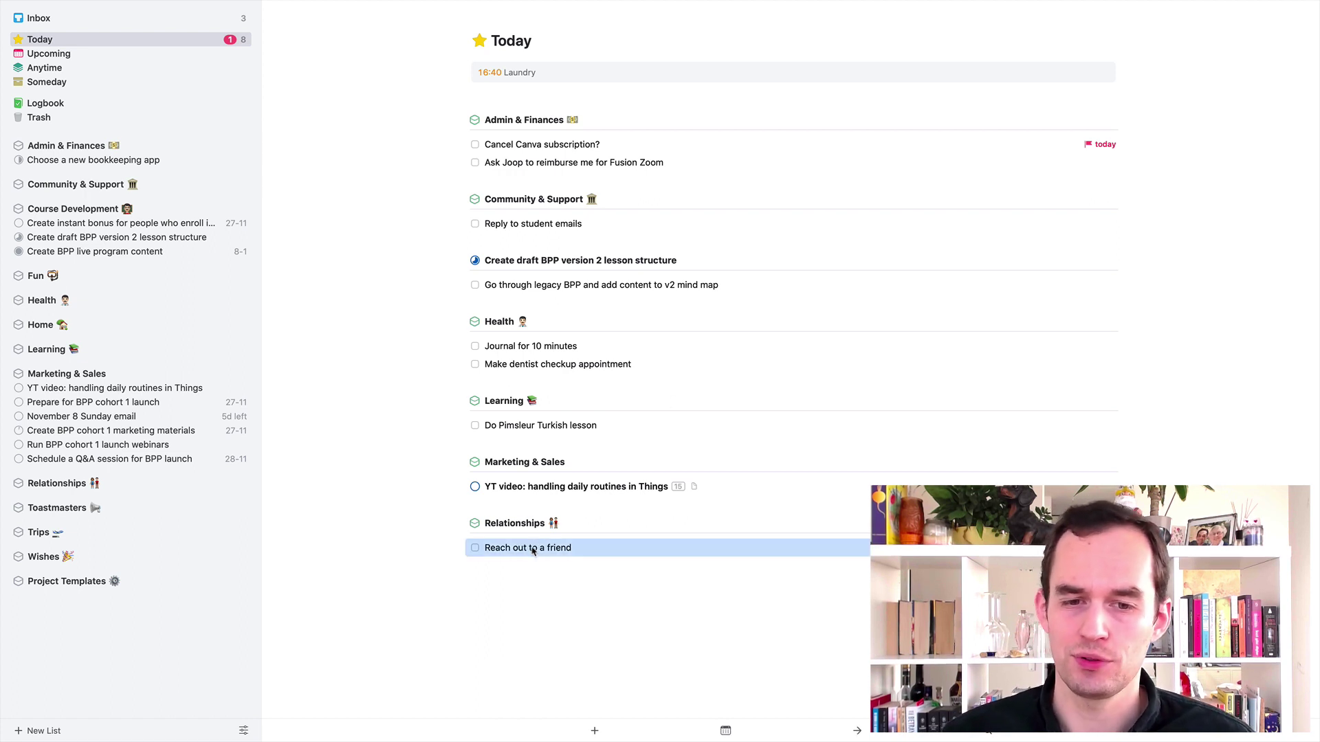
left_click(540, 348)
key("Escape")
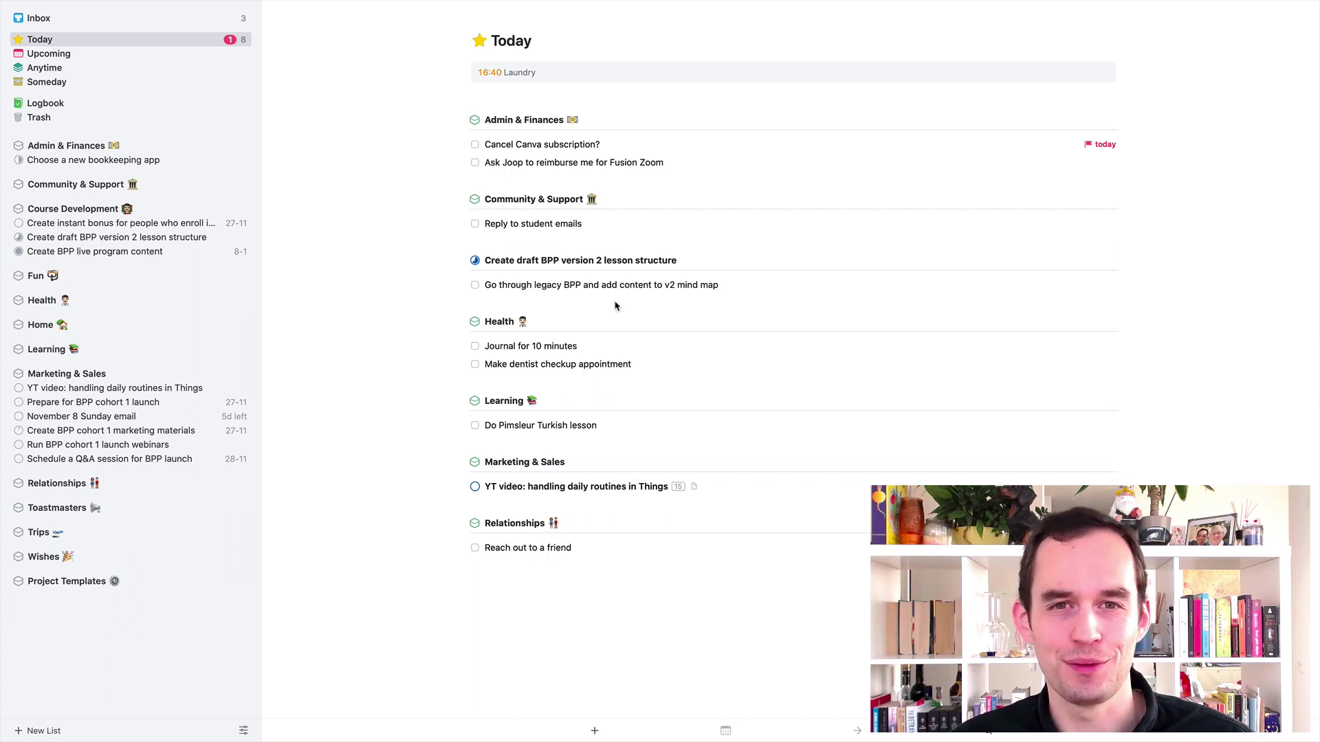
left_click(534, 349)
left_click(527, 550, "super")
left_click(597, 602)
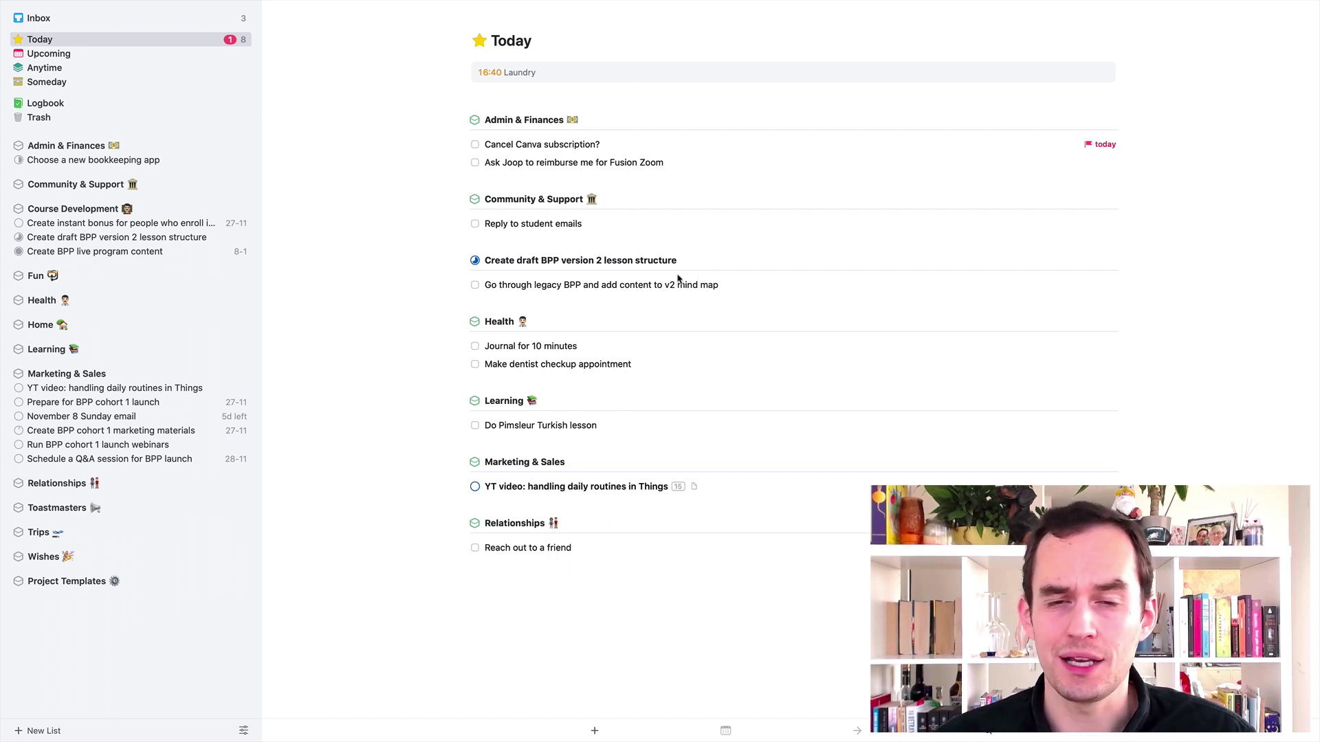
Delete 'Journal for 10 minutes' and 'Reach out to a friend', leaving Today at 6 to-dos with the Pimsleur lesson.
left_click(554, 347)
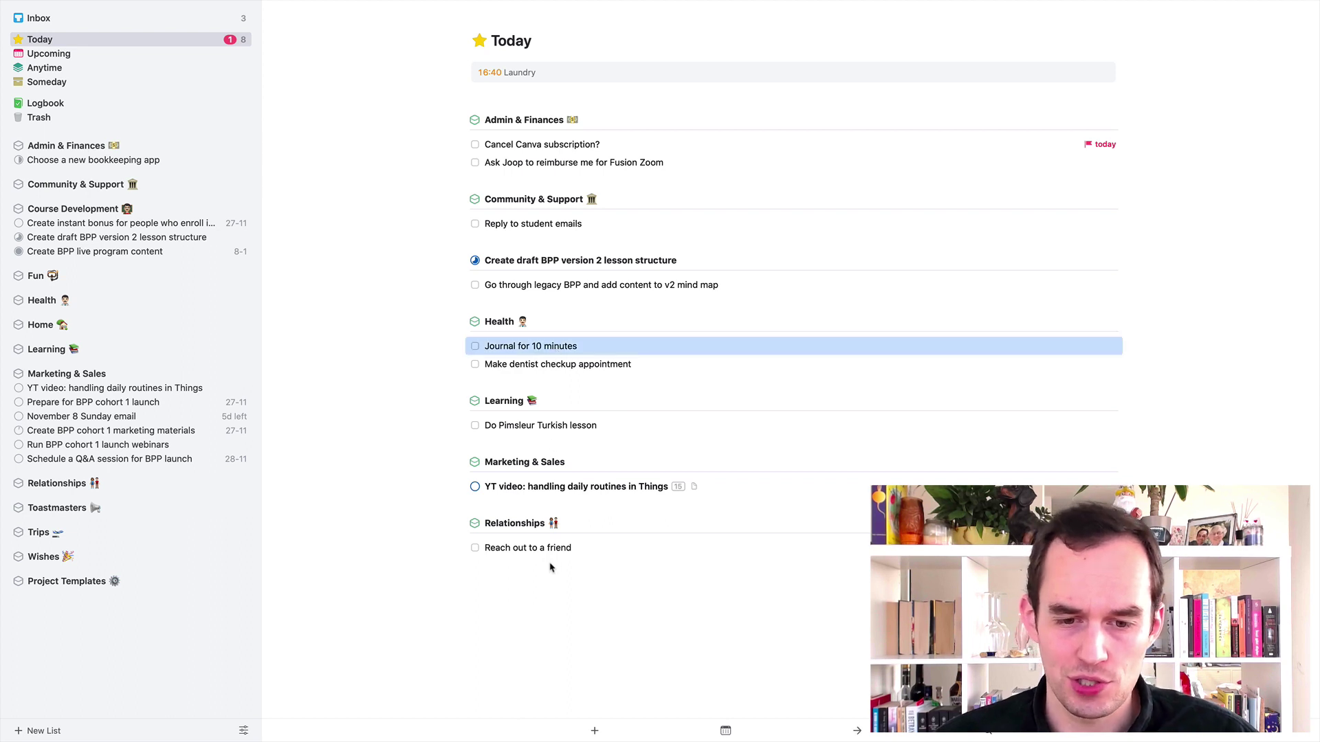
left_click(551, 554, "super")
key("BackSpace")
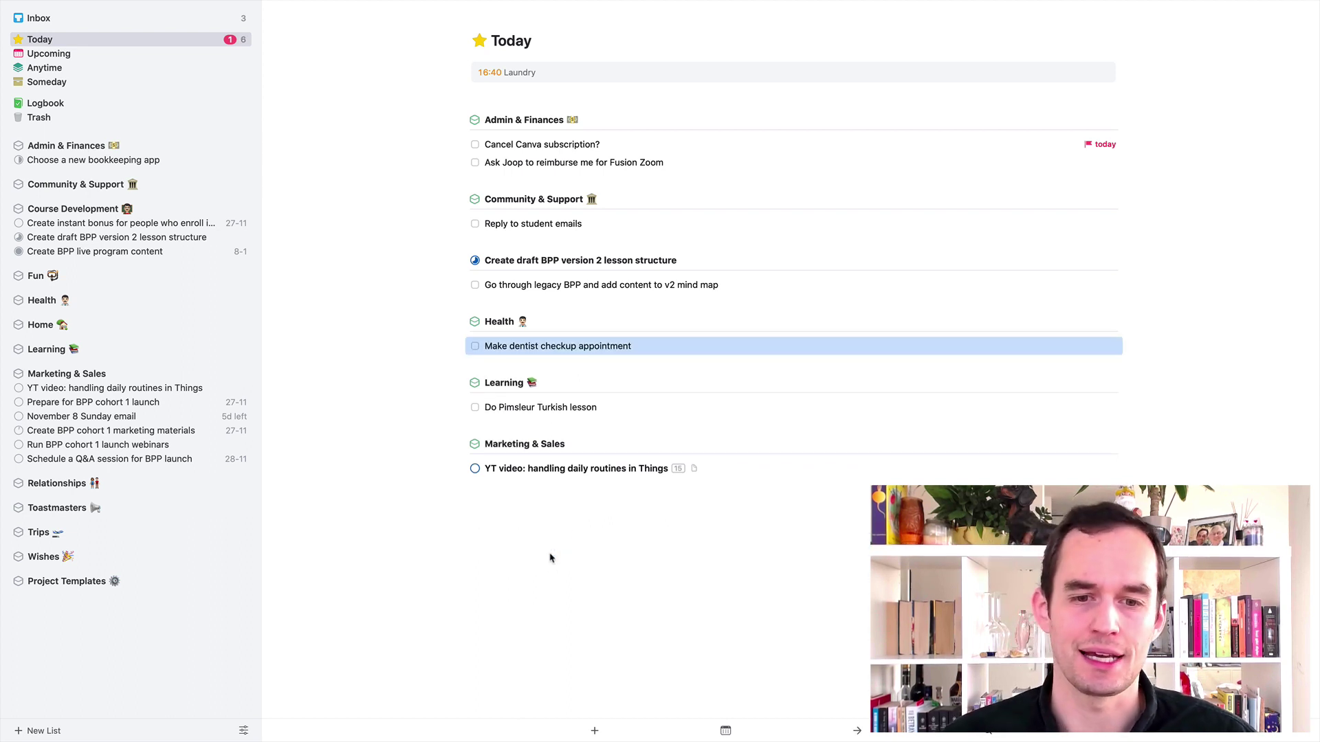
left_click(581, 409)
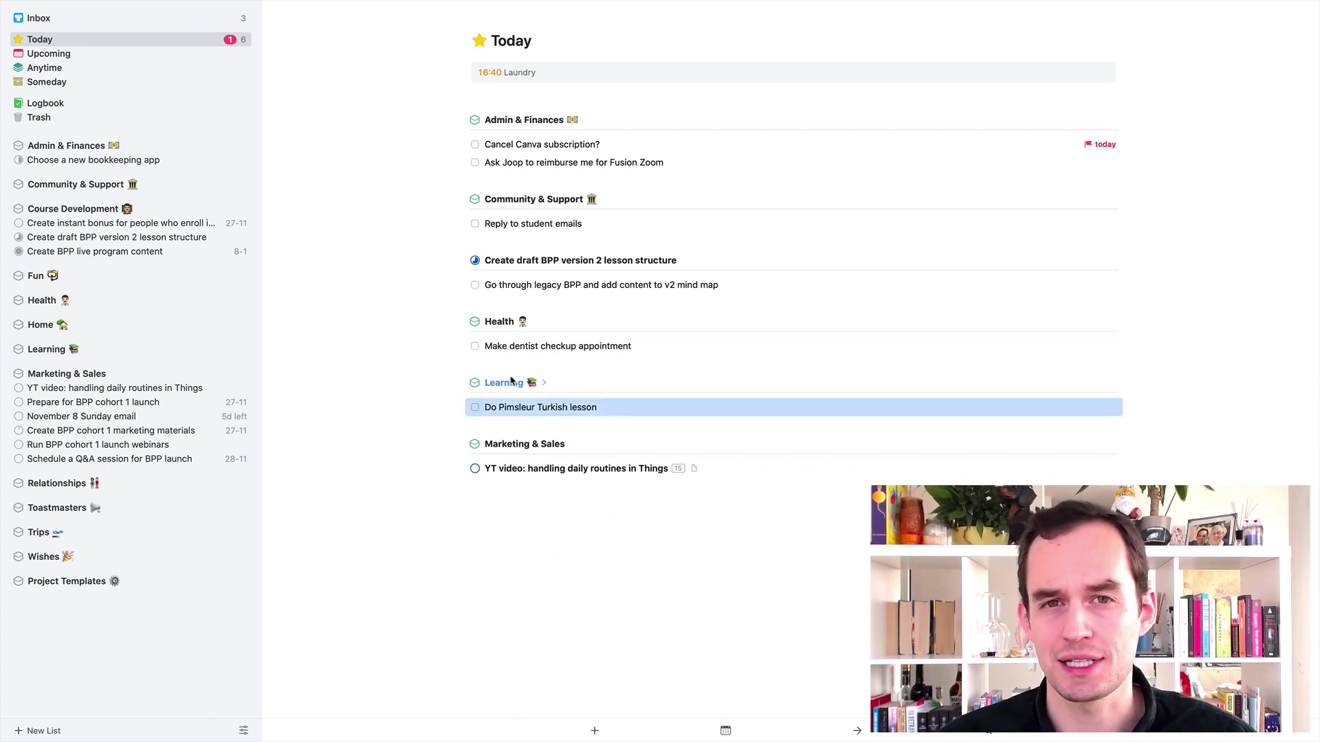
left_click(619, 509)
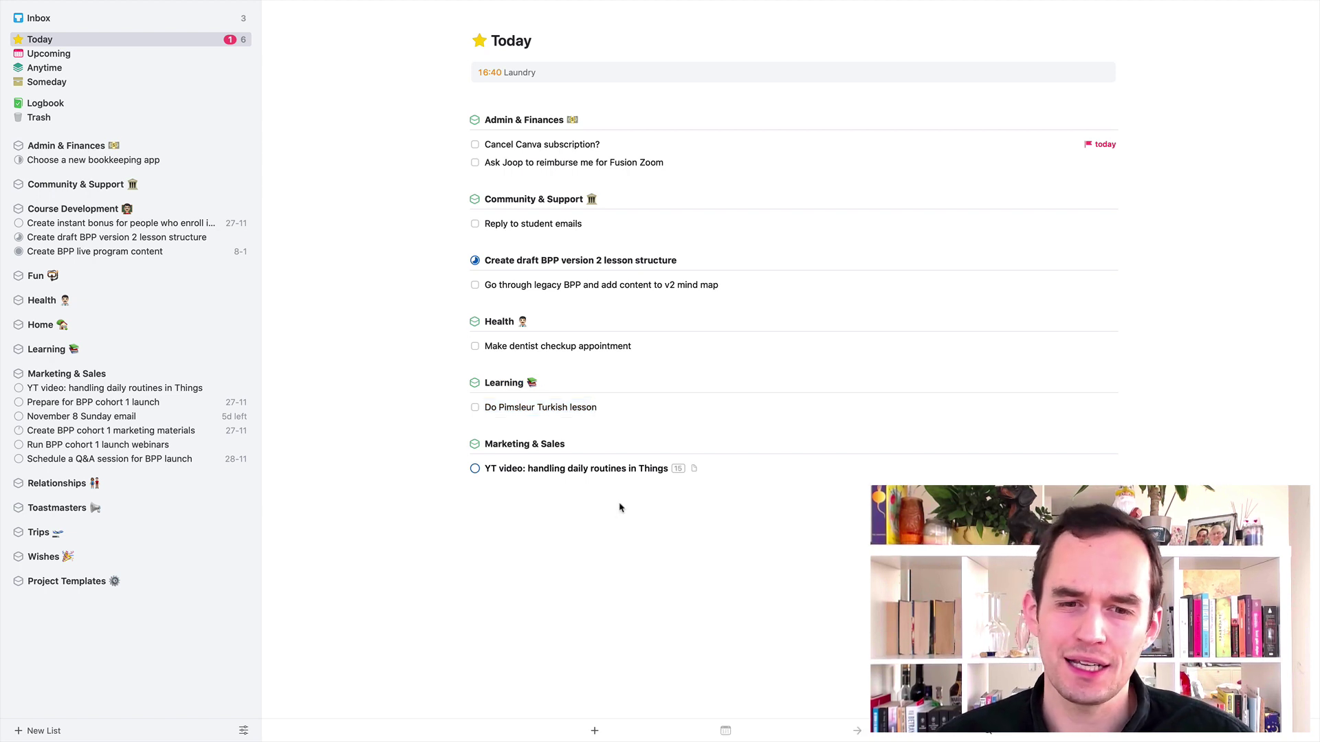